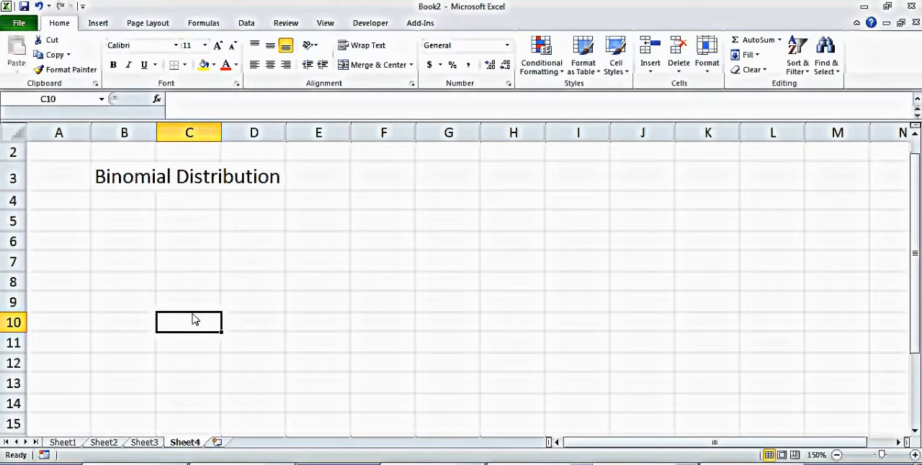
Step: Enter the coin outcome headings H in cell B5 and T in cell C5
click(140, 235)
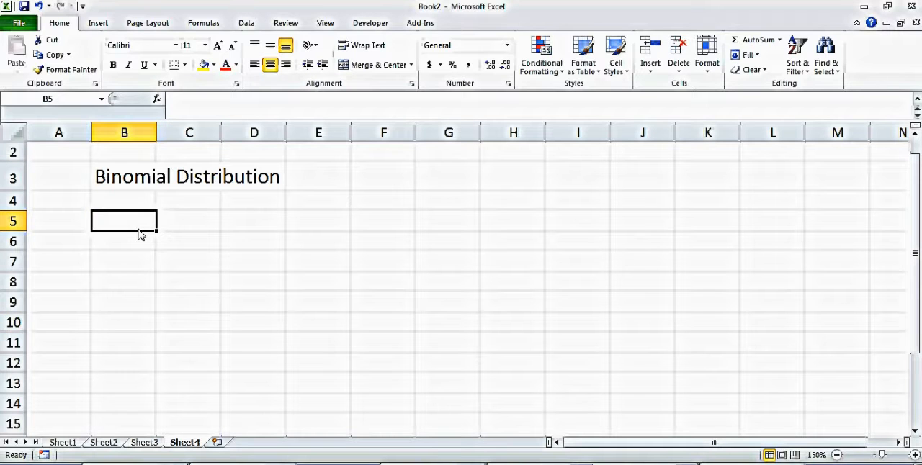
text(H)
click(187, 228)
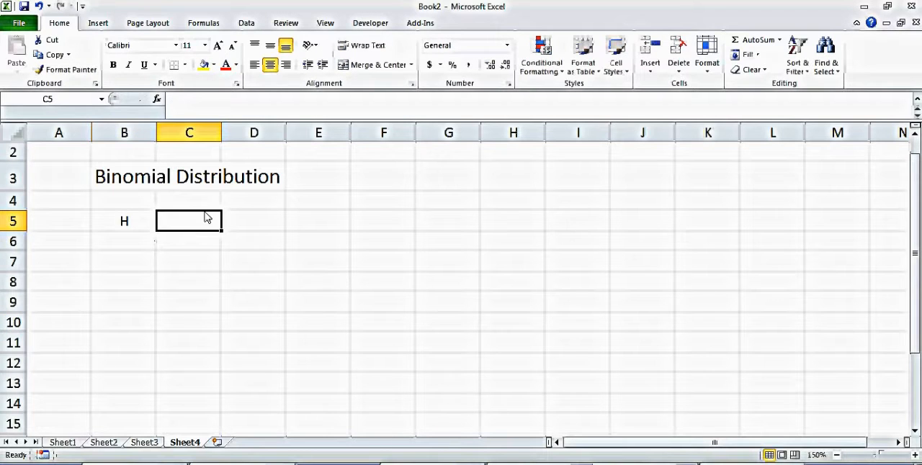
text(T)
key(Return)
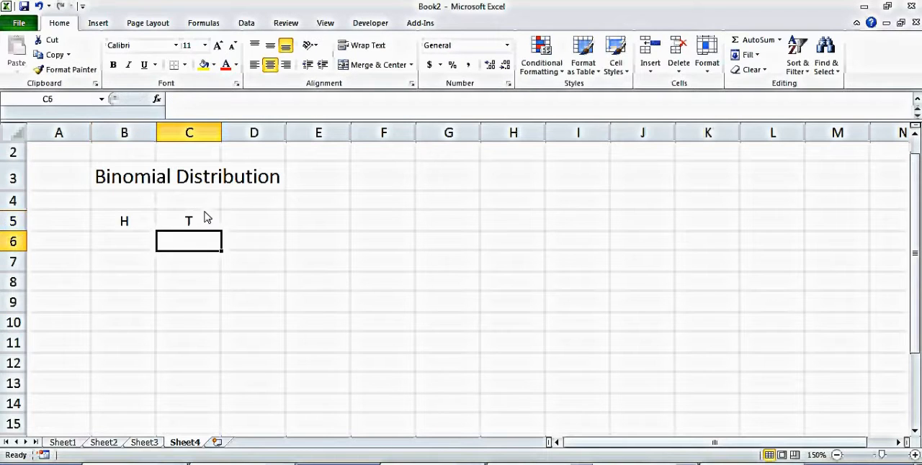
Step: Enter the heads probability =0.5 in B6 and the tails formula =1-B6 in C6
click(139, 243)
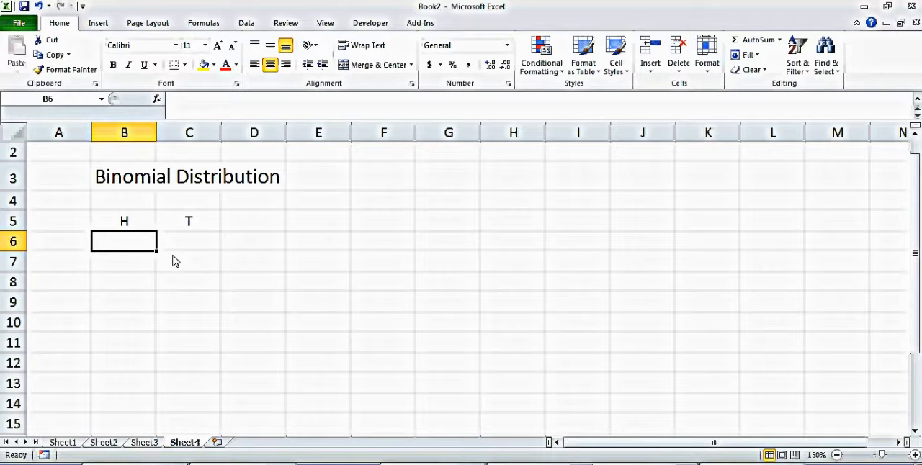
text(=0.5)
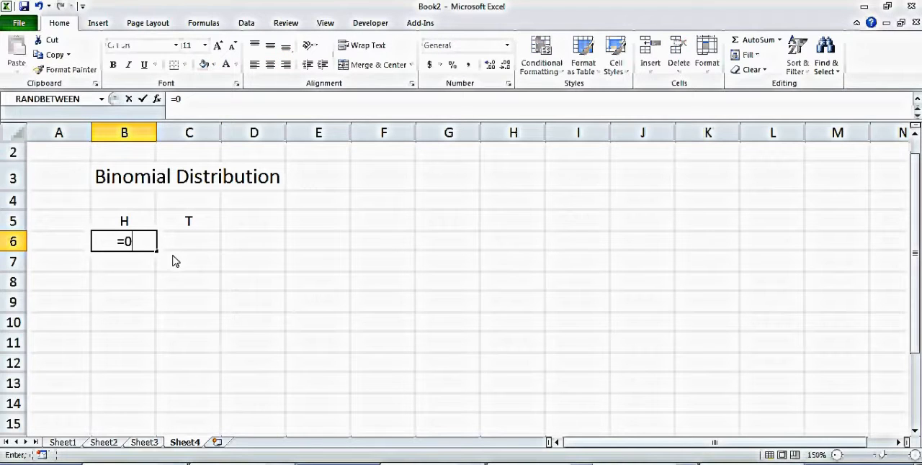
key(Return)
click(192, 245)
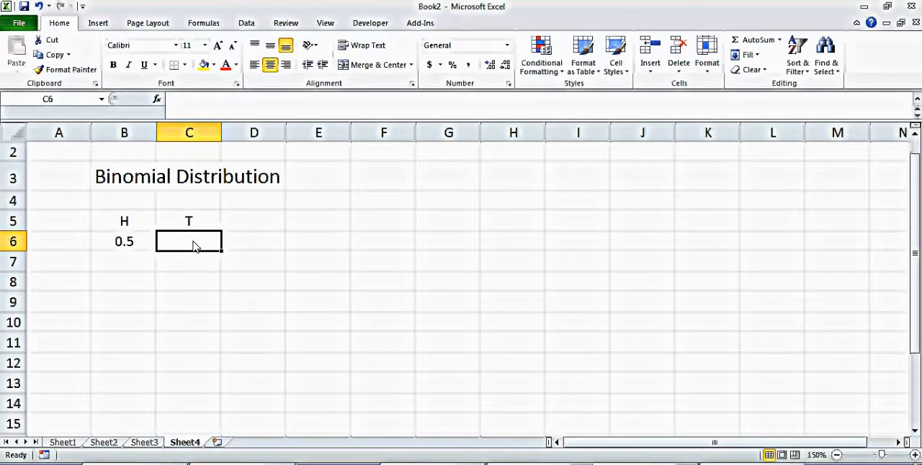
text(=1-)
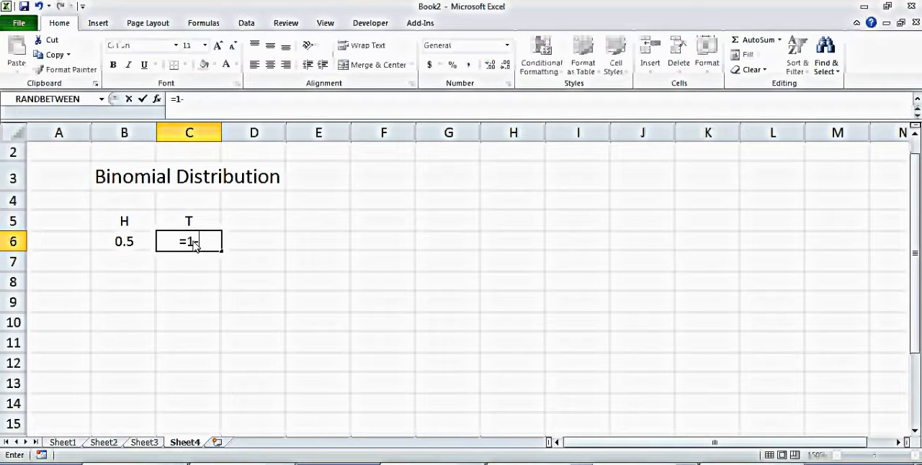
click(133, 247)
key(Return)
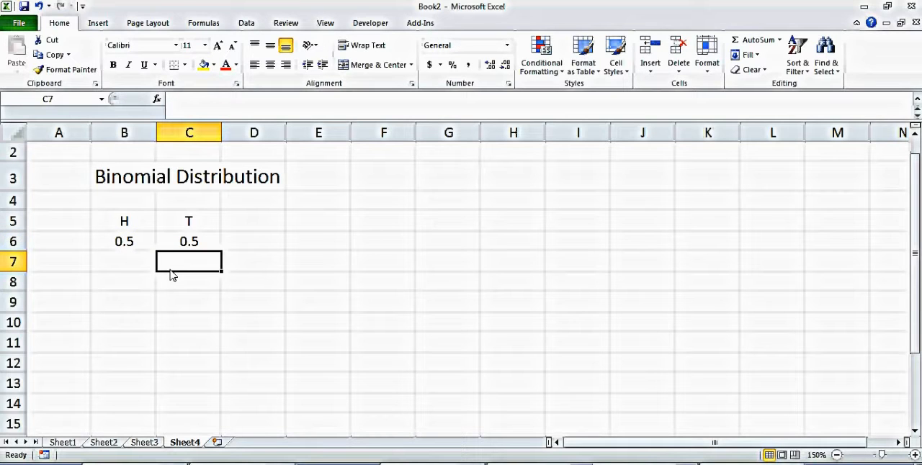
Step: Try a heads probability of 0.2 in cell B6 and set it back to 0.5
click(133, 248)
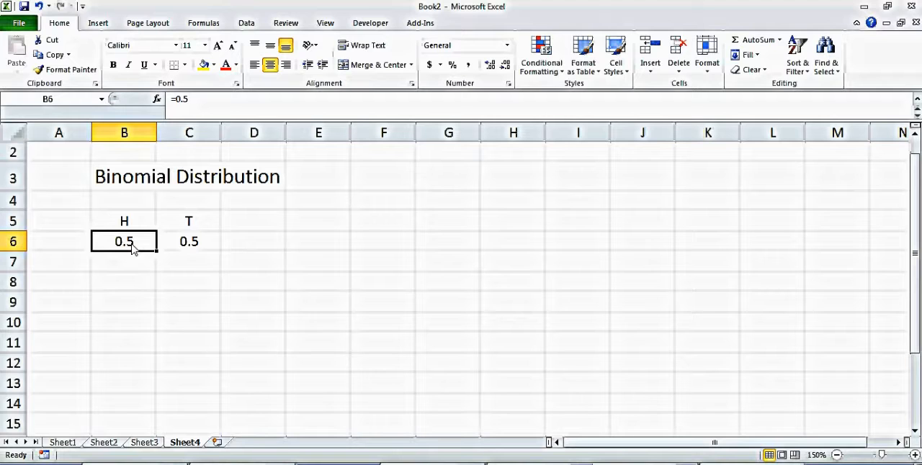
text(.2)
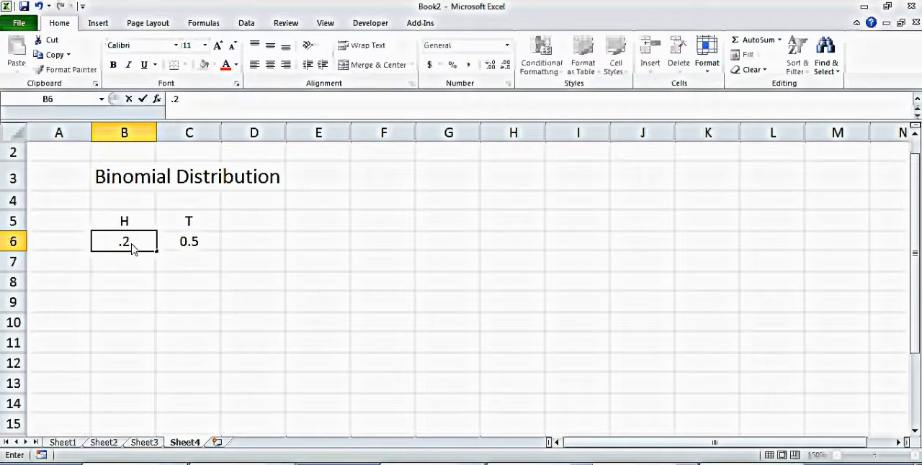
key(Return)
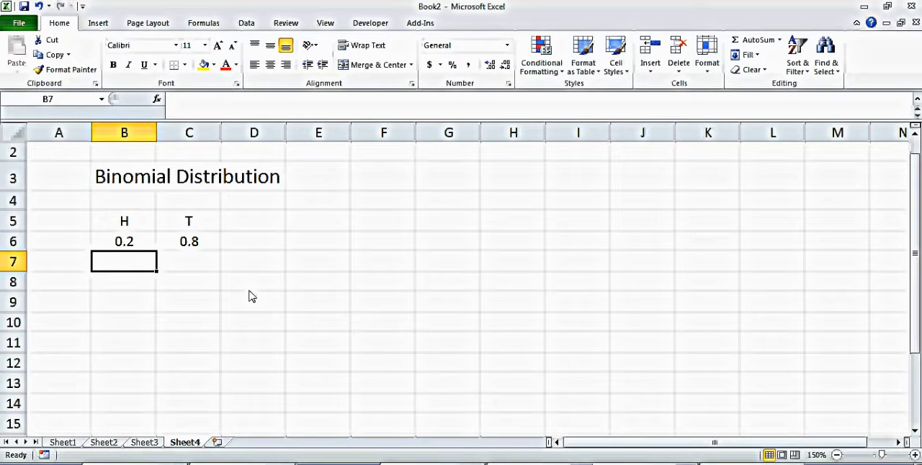
click(126, 248)
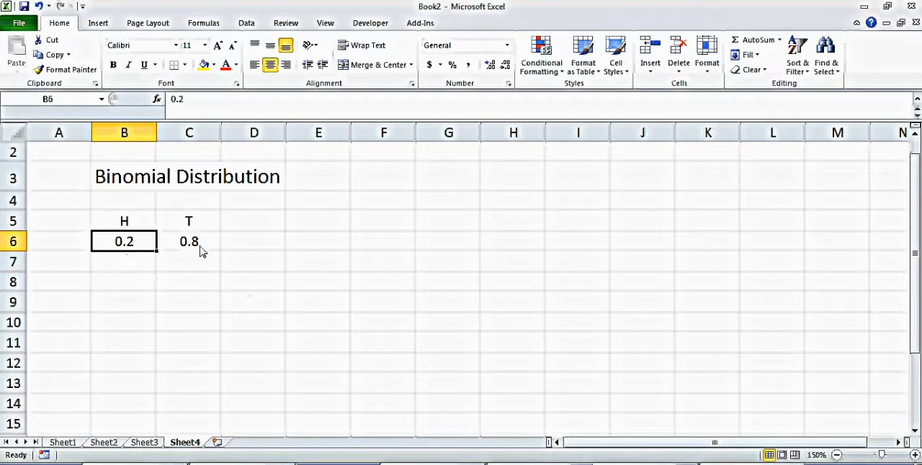
text(.5)
key(Return)
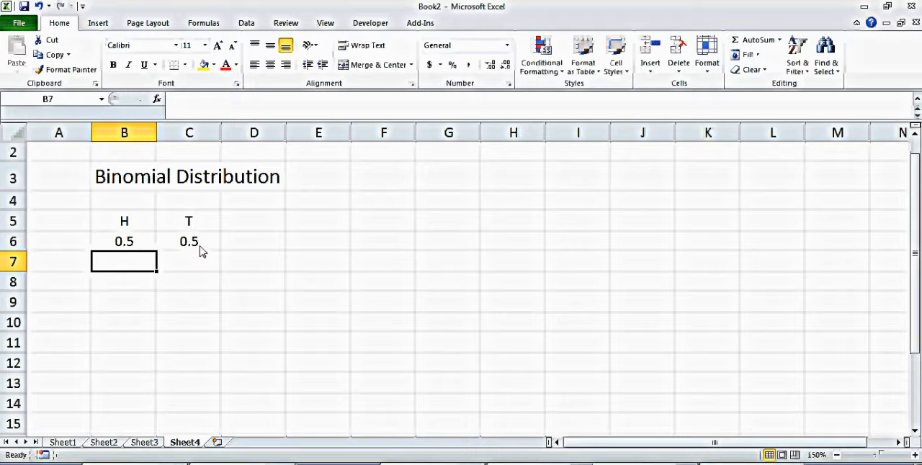
Step: Test the tails formula with a heads probability of 0.3 in B6 and restore 0.5
click(321, 279)
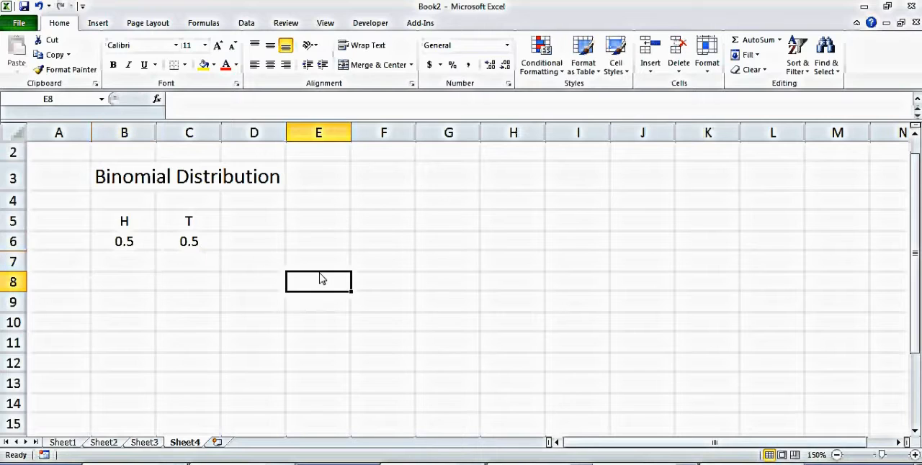
click(130, 245)
text(.3)
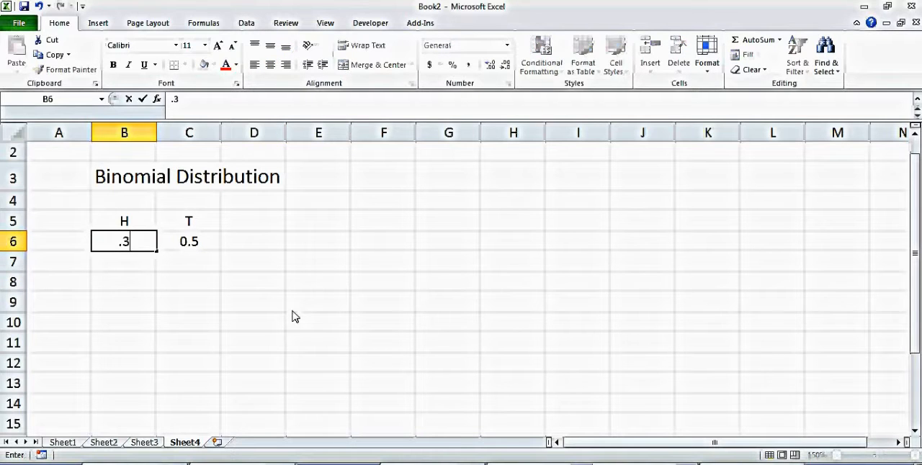
key(Return)
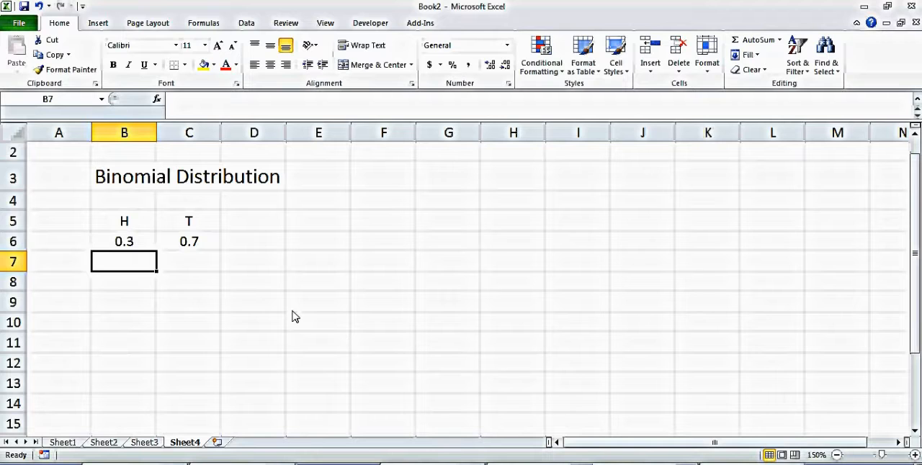
key(Up)
text(=.5)
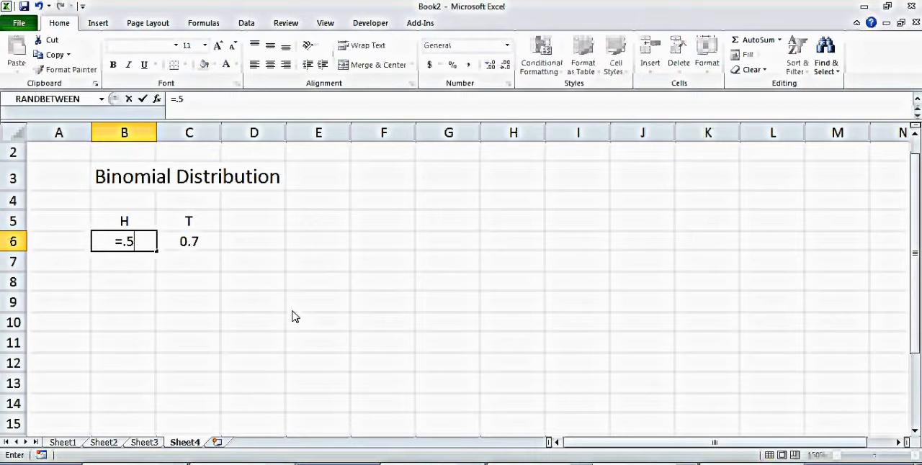
key(Return)
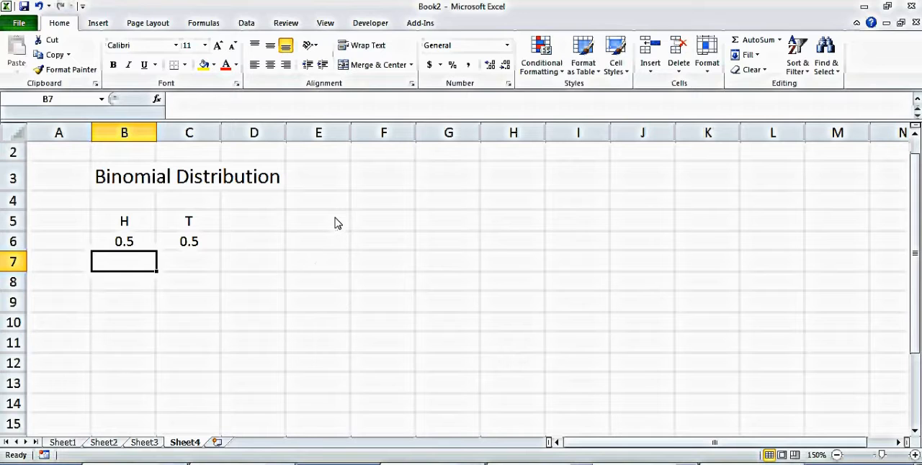
Step: Label cell E6 with the number of coin tosses as 3-times
click(320, 246)
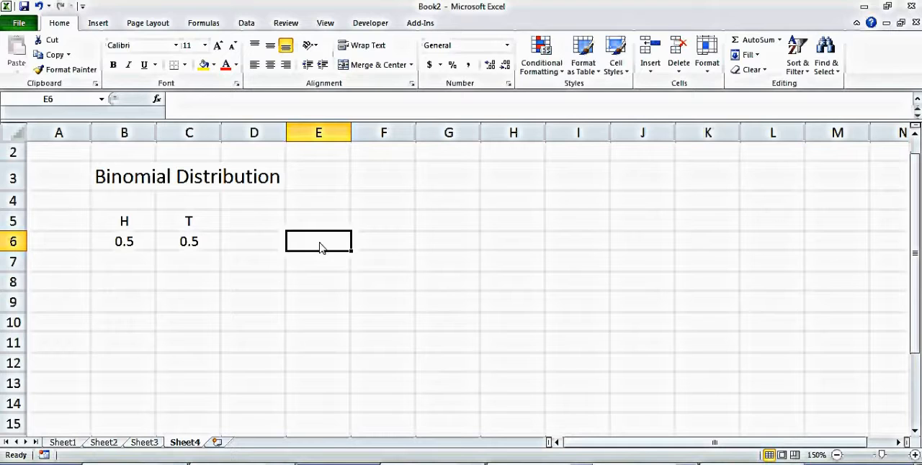
text(3-times)
key(Return)
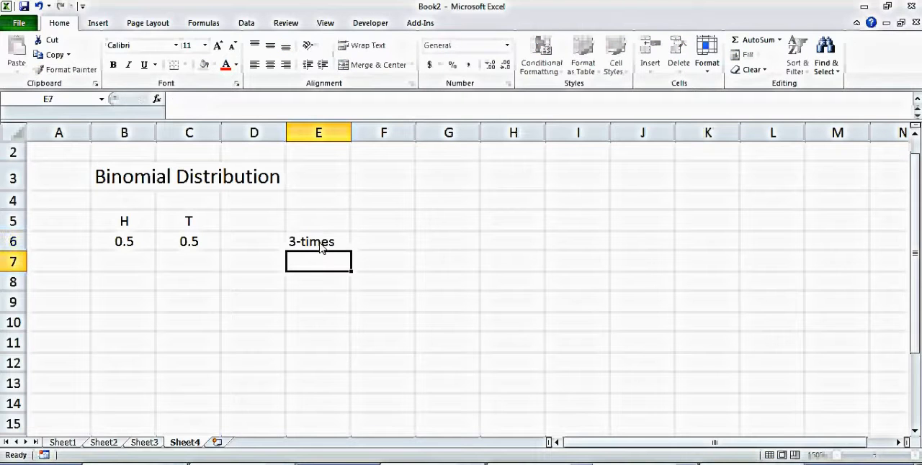
Step: Enter the all-heads outcome H, H, H across cells E8 to G8
click(322, 281)
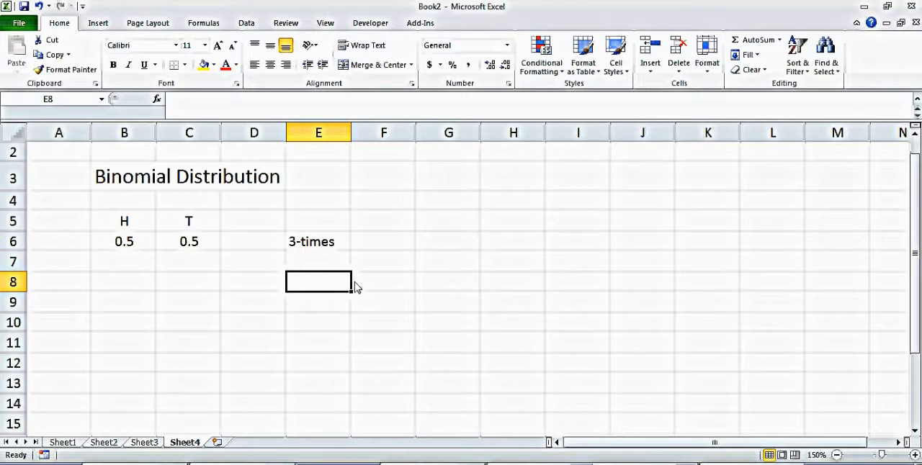
text(H)
click(378, 282)
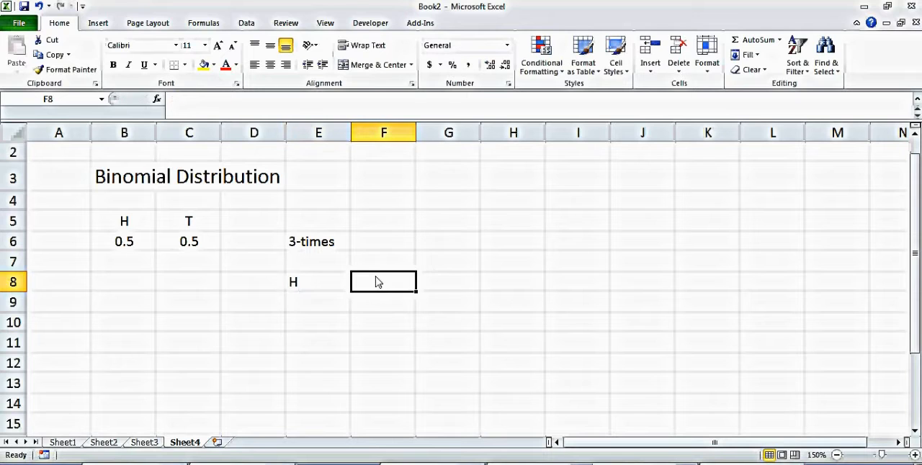
text(H)
click(449, 284)
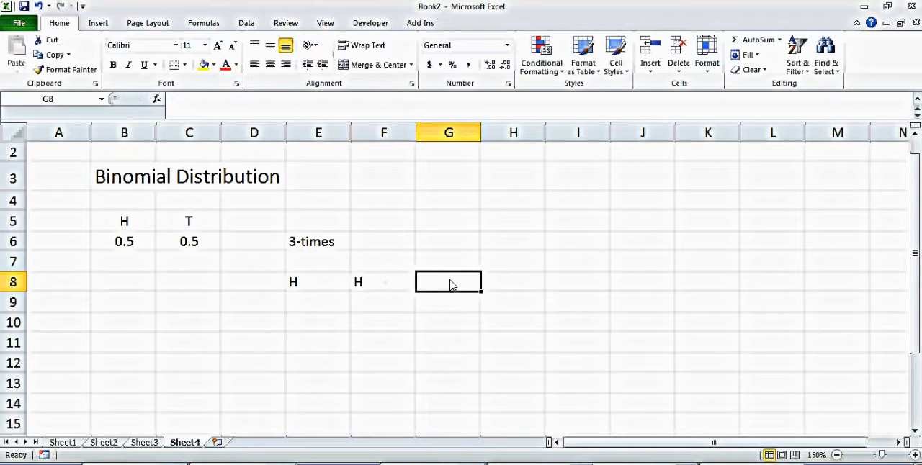
text(H)
key(Return)
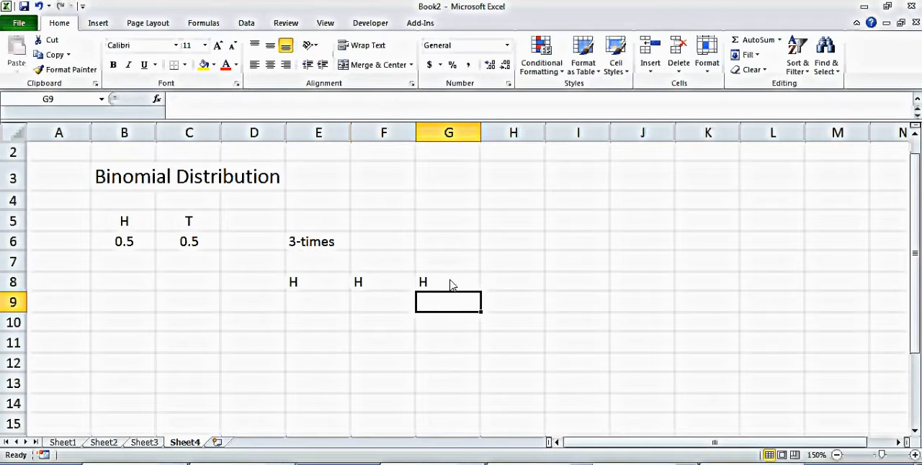
Step: Enter the all-tails outcome T, T, T across cells E10 to G10
click(350, 323)
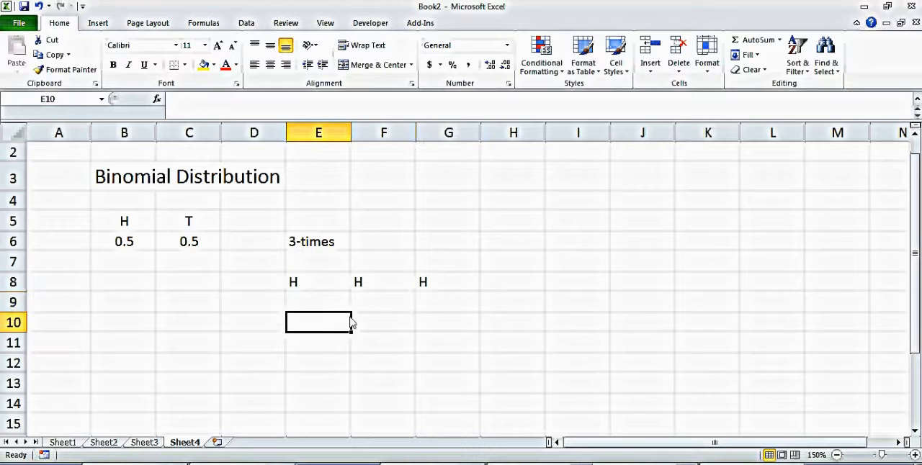
text(T)
key(Return)
click(350, 322)
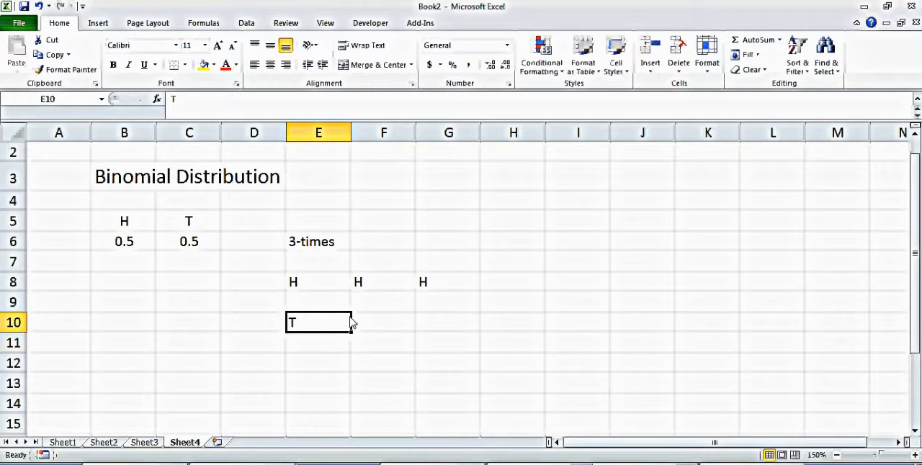
click(360, 325)
text(T)
key(Return)
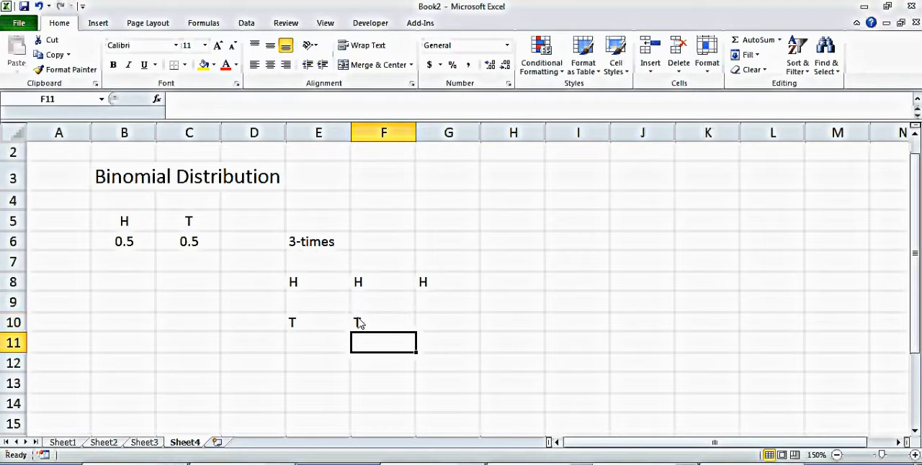
click(477, 328)
text(T)
key(Return)
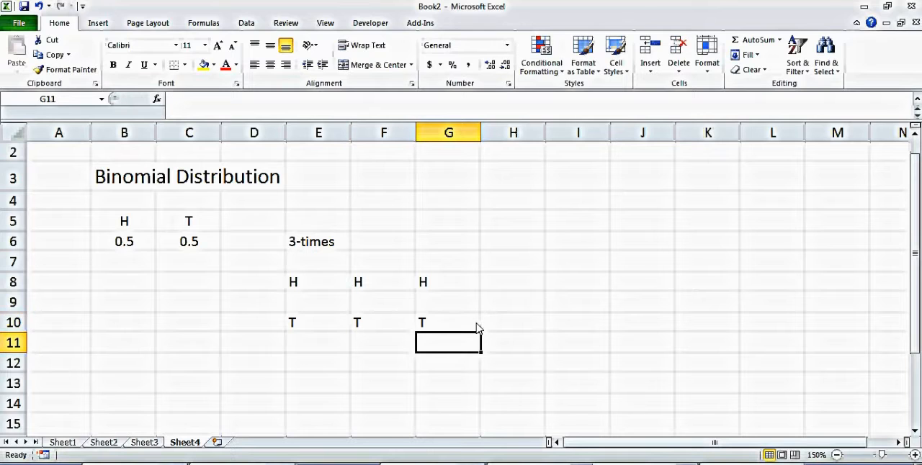
Step: Enter the one-head outcome H, T, T across cells E12 to G12
click(305, 364)
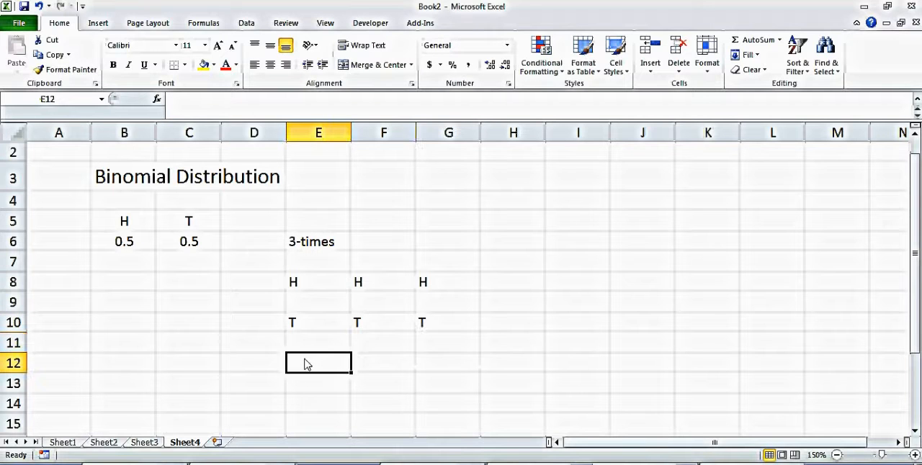
text(H)
click(404, 364)
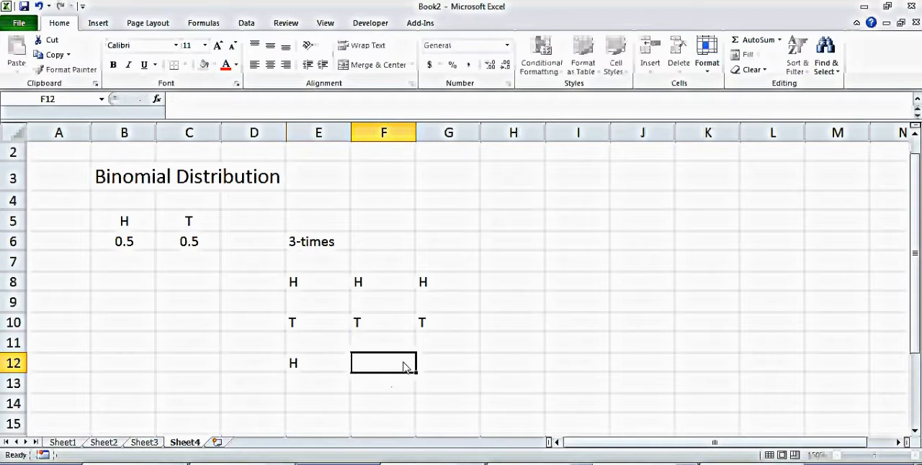
text(T)
key(Return)
click(428, 364)
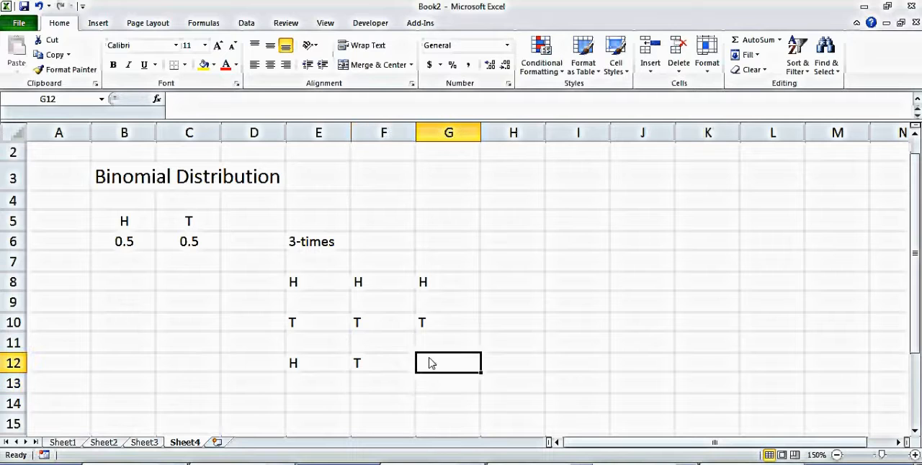
text(T)
key(Return)
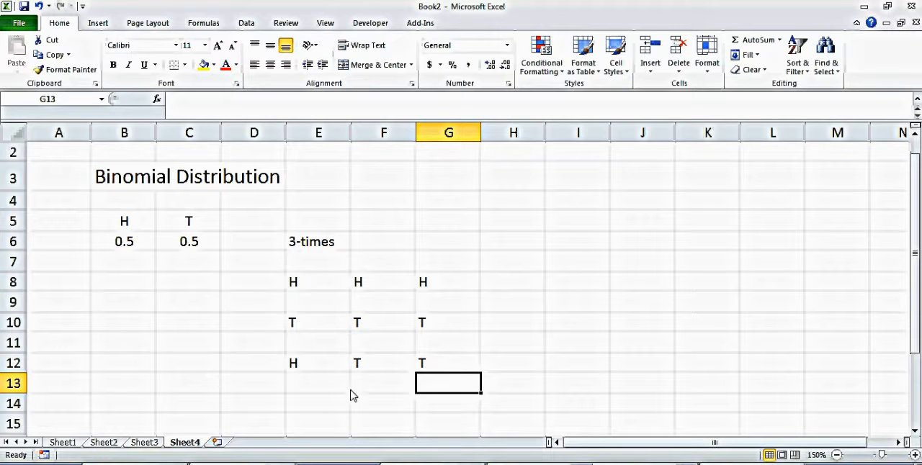
Step: Enter the two-heads outcome H, H, T across cells E14 to G14
click(314, 407)
text(H)
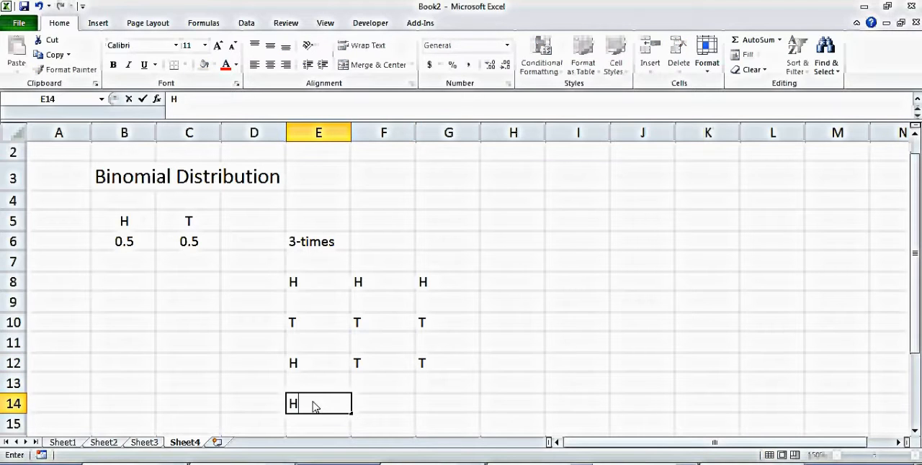
click(386, 412)
text(H)
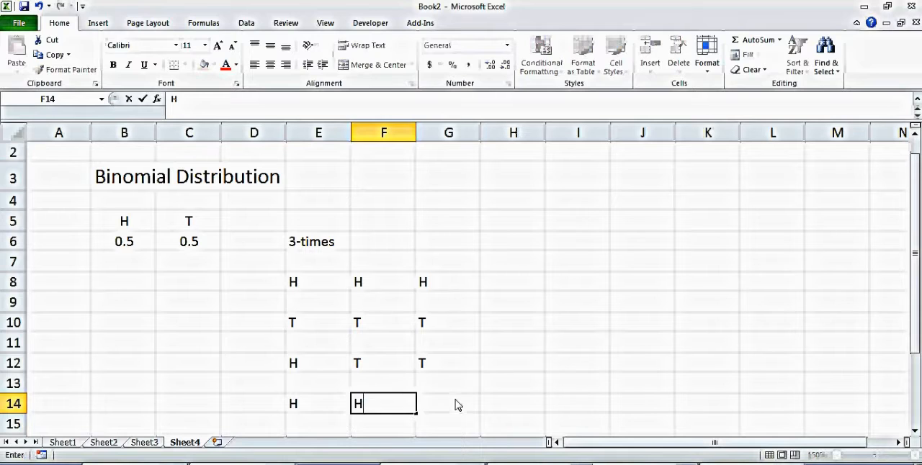
click(456, 404)
text(T)
key(Return)
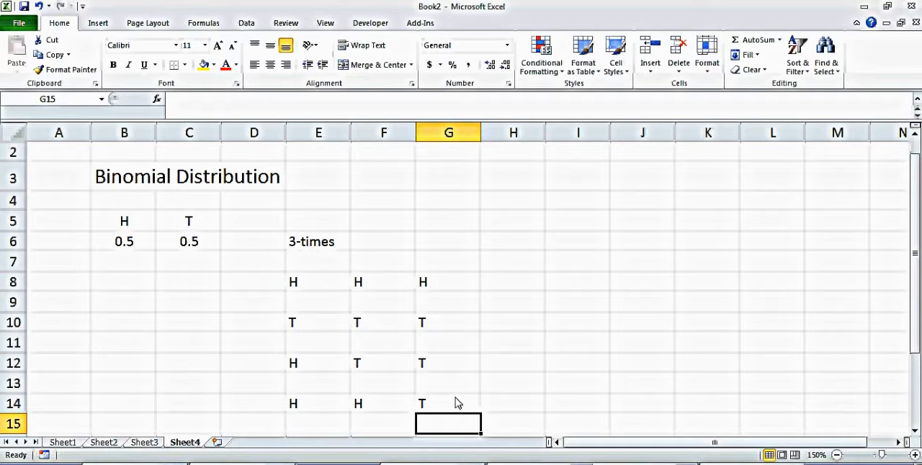
Step: Enter 2 as the head count in cell D12 beside the H, T, T outcome
click(318, 368)
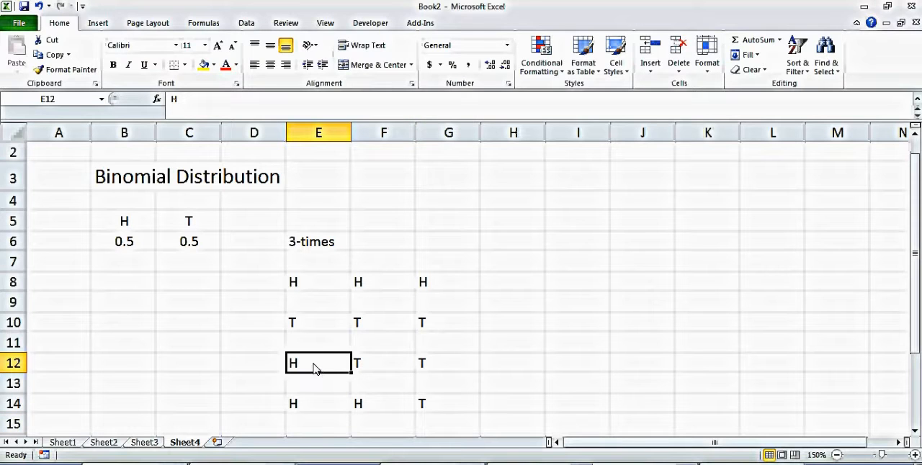
drag(314, 366, 424, 368)
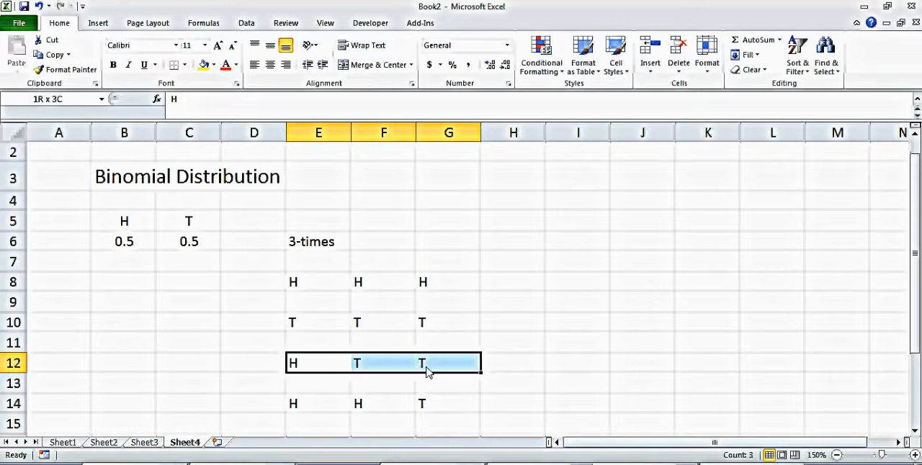
click(242, 366)
text(2)
key(Up)
key(Up)
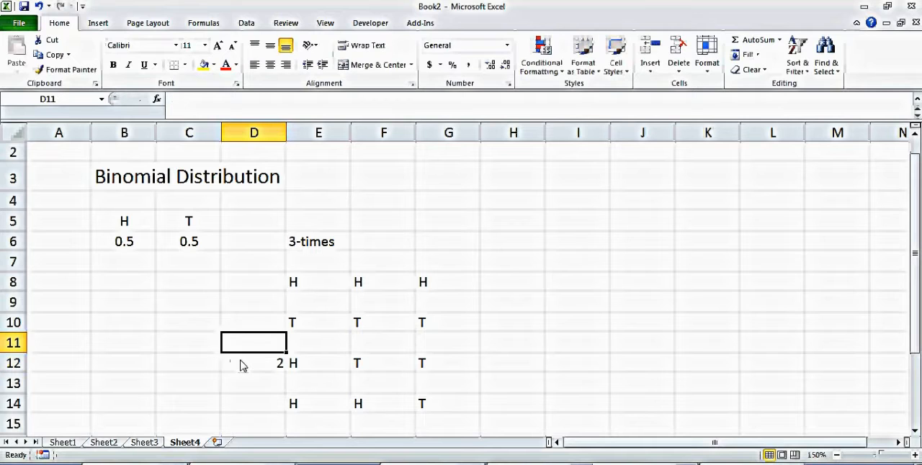
Step: Enter the head counts 0 in D10, 3 in D8 and 2 in D14 beside their outcomes
text(0)
key(Up)
key(Up)
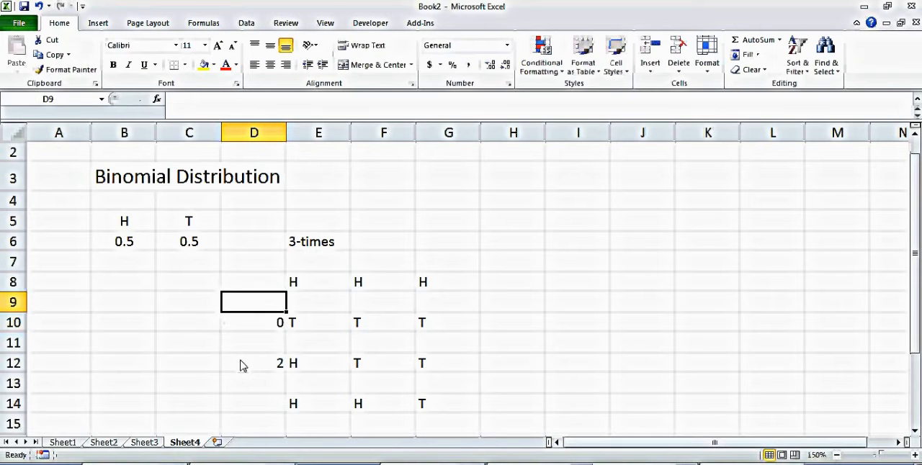
text(2)
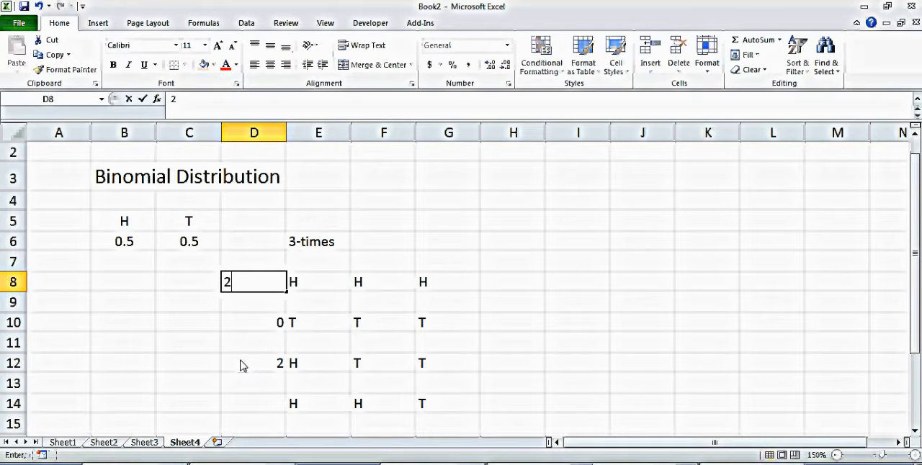
key(BackSpace)
text(3)
key(Down)
key(Down)
key(Down)
key(Down)
key(Down)
key(Down)
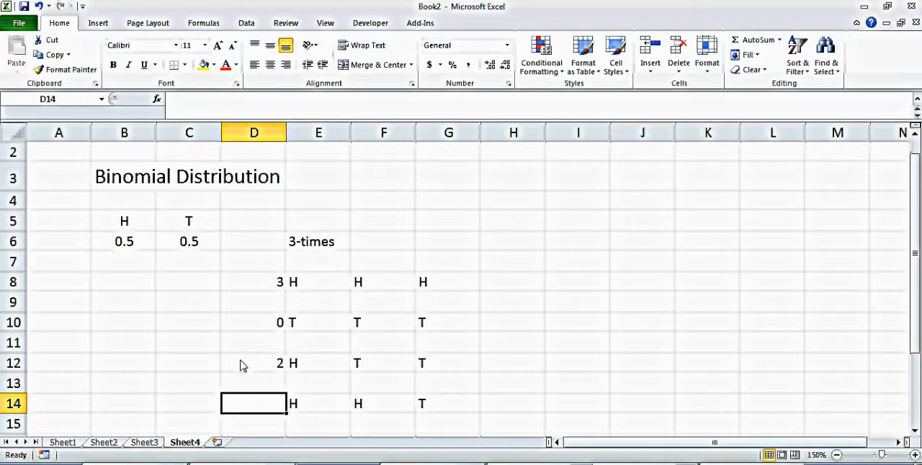
text(2)
Step: Set the head count in cell D12 for the H, T, T outcome to 1
click(241, 365)
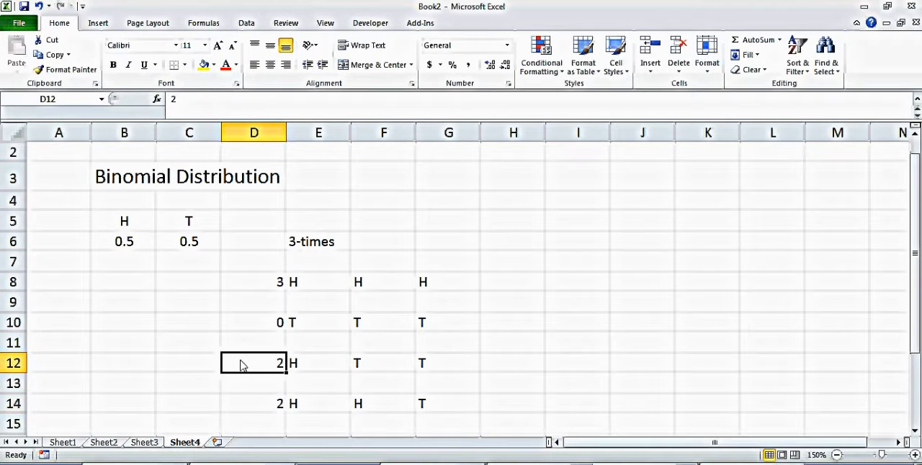
text(1)
key(Down)
key(Down)
Step: Enter the heading "No. of H" in cell D7 above the head counts
key(Up)
key(Up)
key(Up)
key(Up)
key(Up)
key(Up)
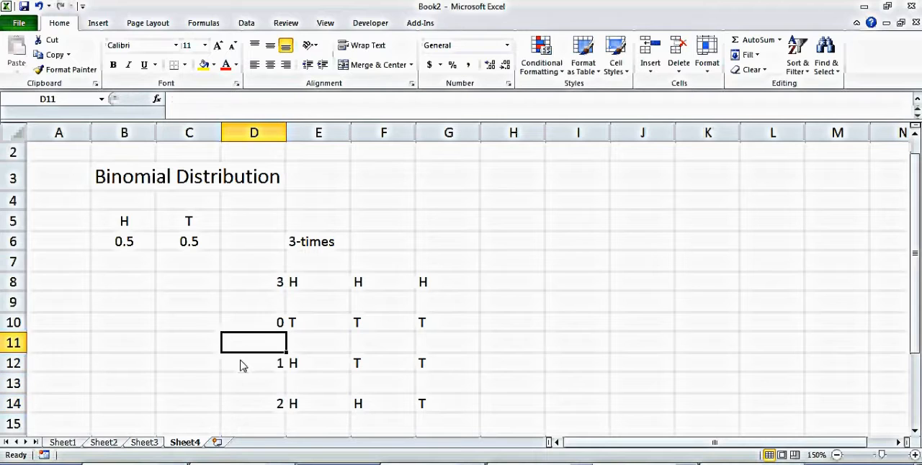
key(Up)
text(No. of He)
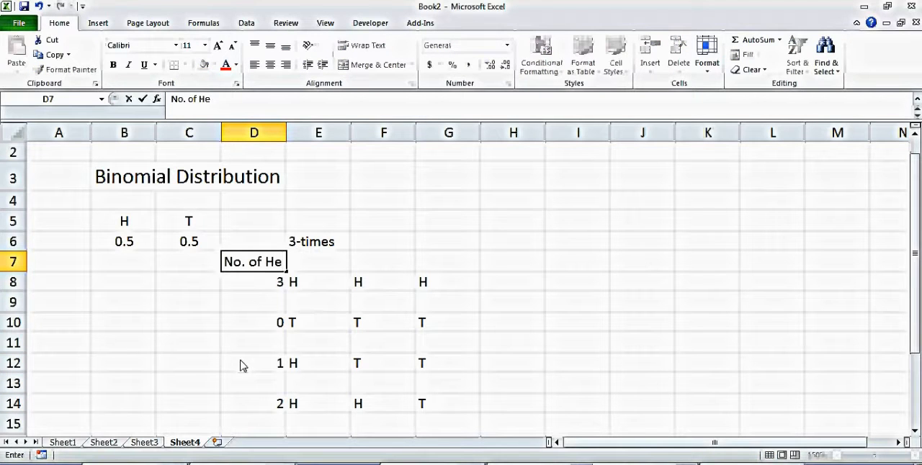
key(BackSpace)
key(Return)
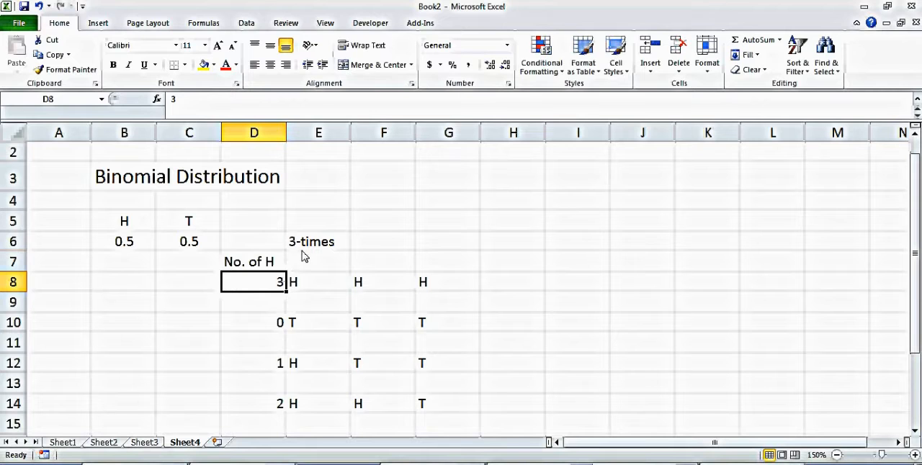
Step: Center the contents of the outcome table in cells D6 to G14 horizontally
drag(253, 242, 432, 408)
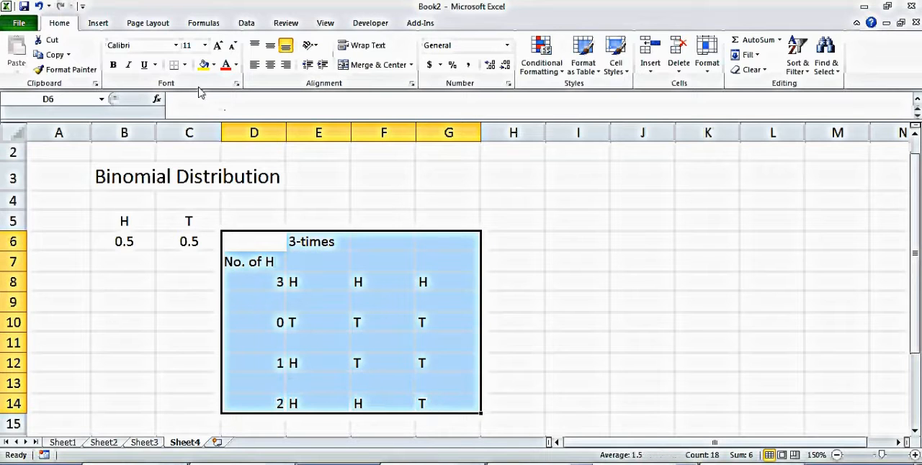
click(269, 65)
click(497, 264)
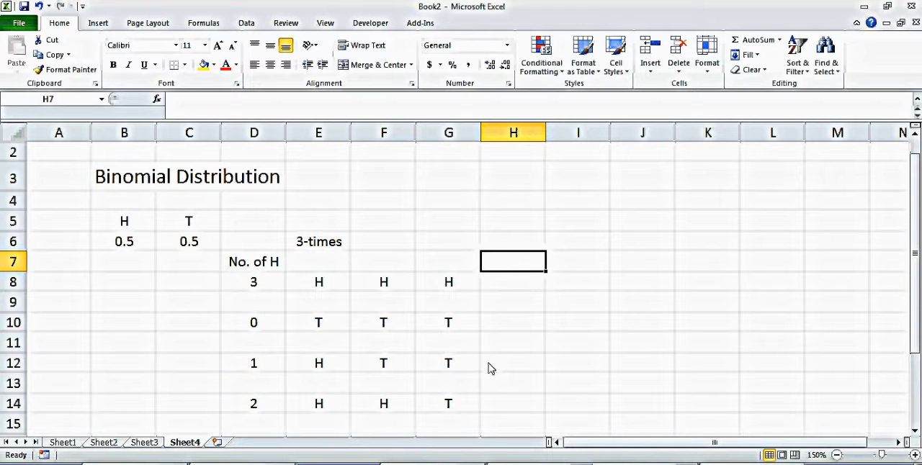
Step: Calculate the combinations for the one-head outcome in cell H12 with =COMBIN(3,1)
click(322, 368)
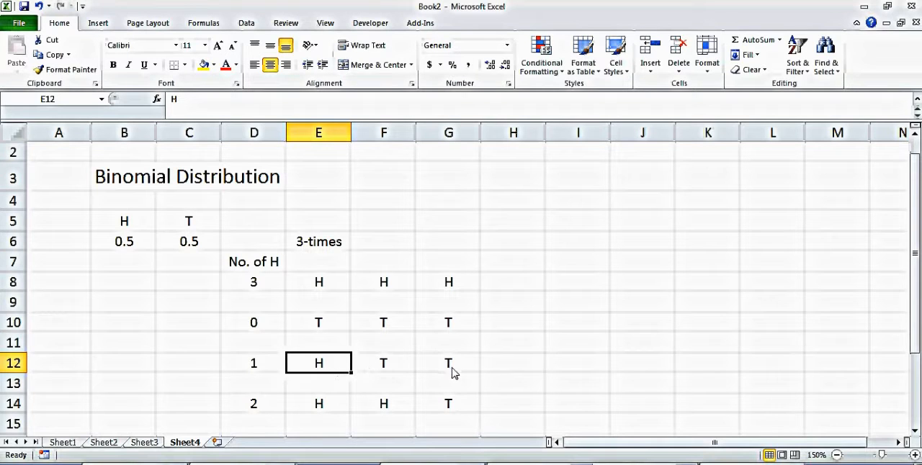
click(536, 372)
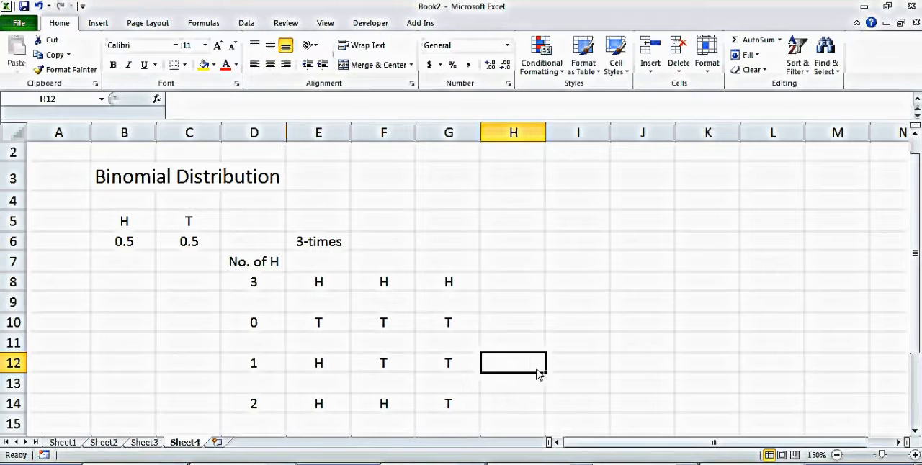
text(=)
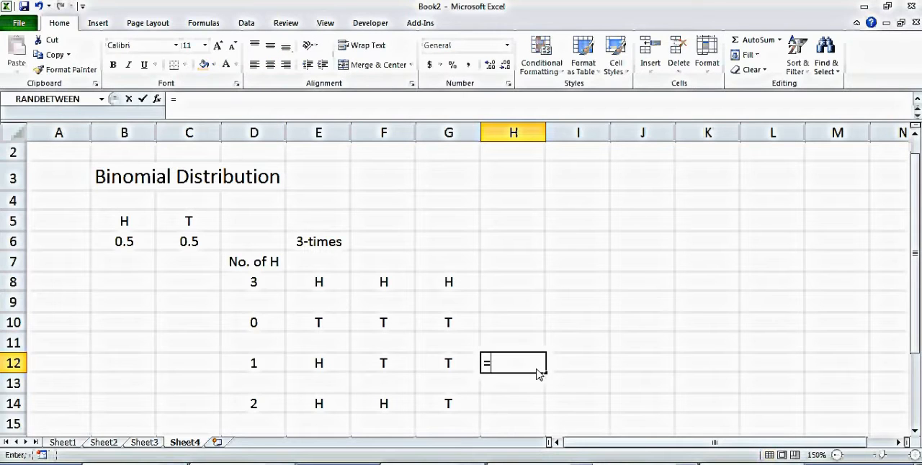
text(combine)
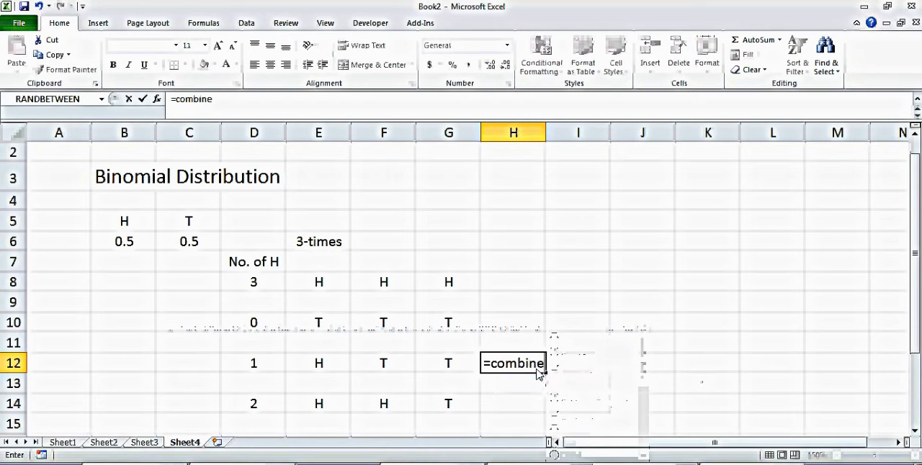
key(BackSpace)
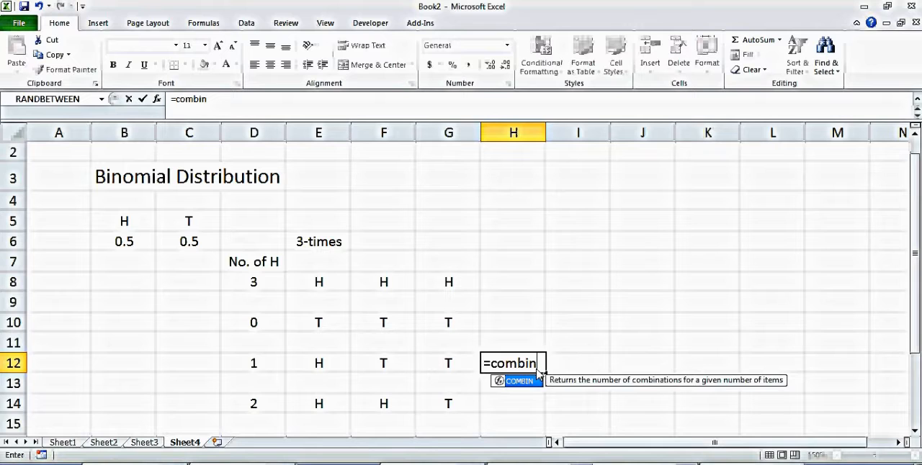
text(()
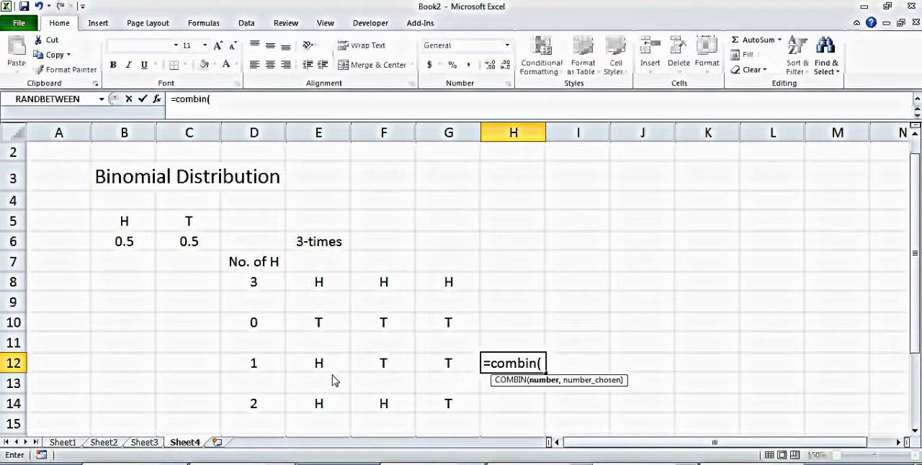
text(3,)
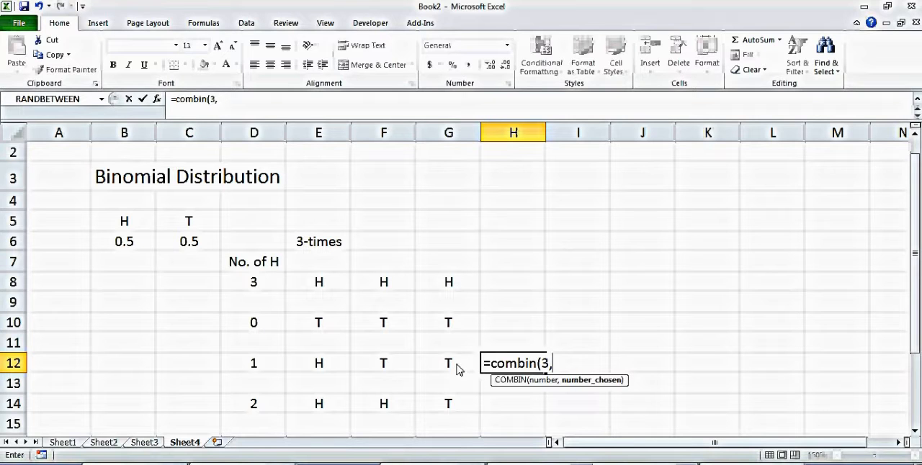
text(1)
key(Return)
Step: Calculate the combinations for the two-heads outcome in cell H14 with =COMBIN(3,2)
drag(321, 365, 456, 372)
click(529, 407)
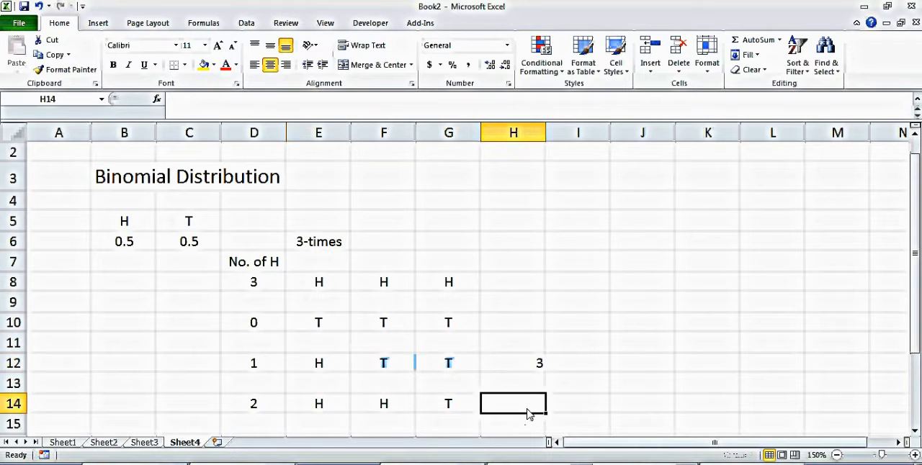
text(=)
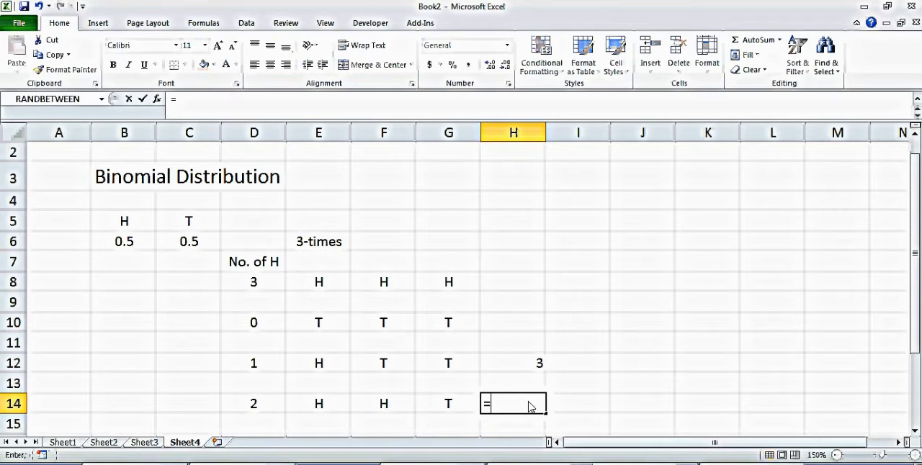
text(combin()
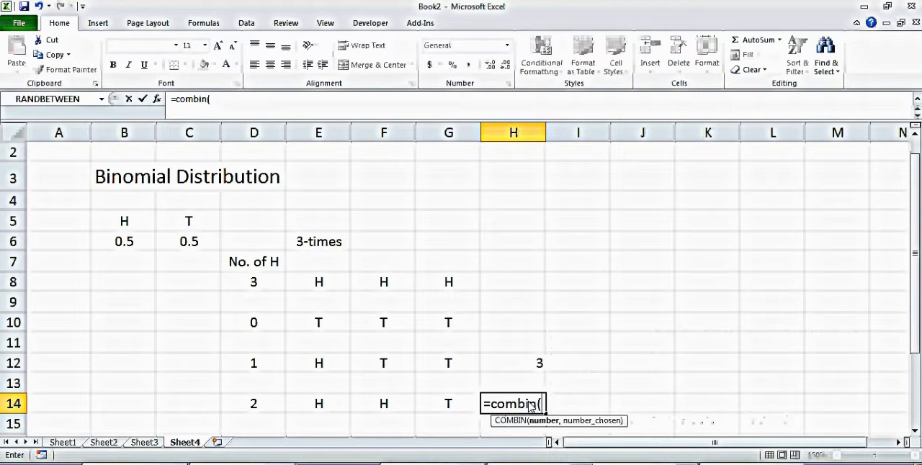
text(3,2))
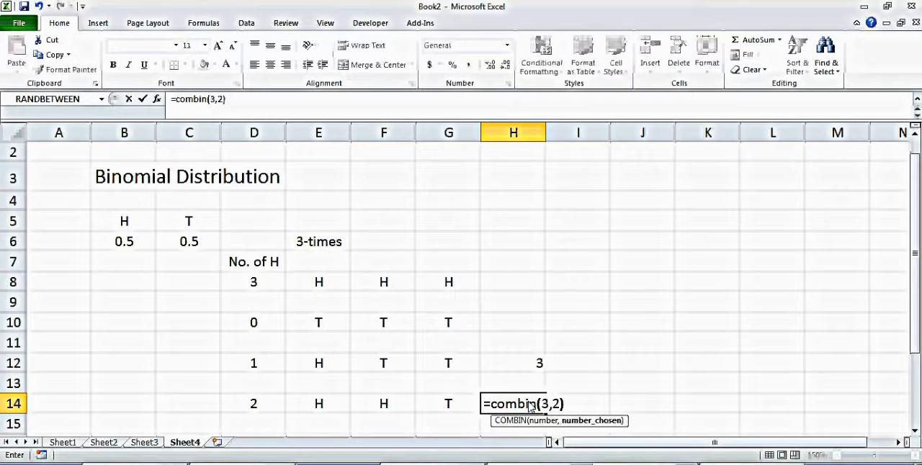
key(Return)
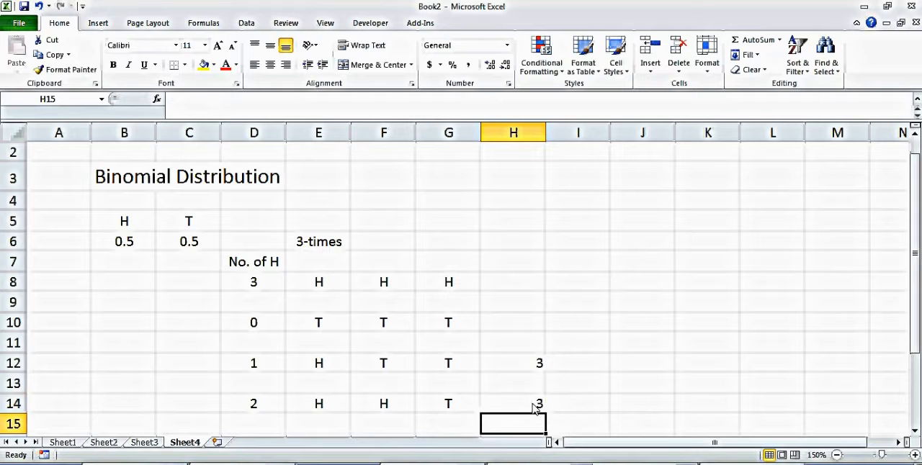
click(537, 405)
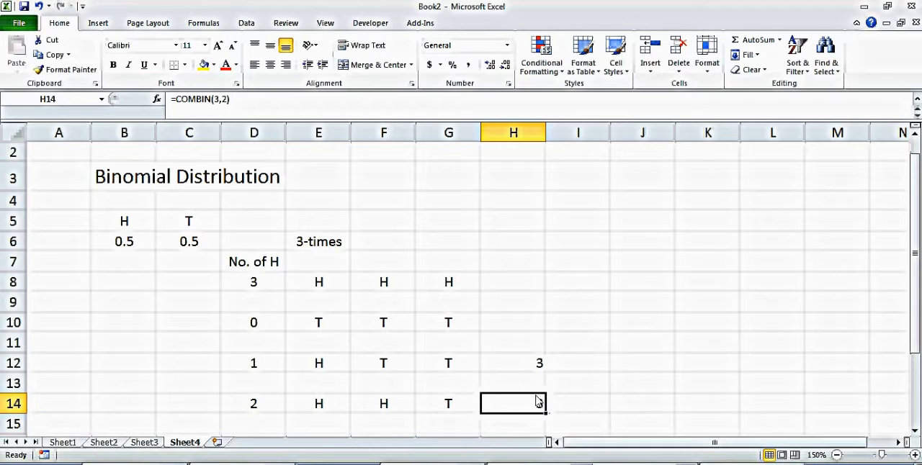
Step: Enter 1 as the number of combinations in H10 for all tails and in H8 for all heads
click(509, 328)
text(1)
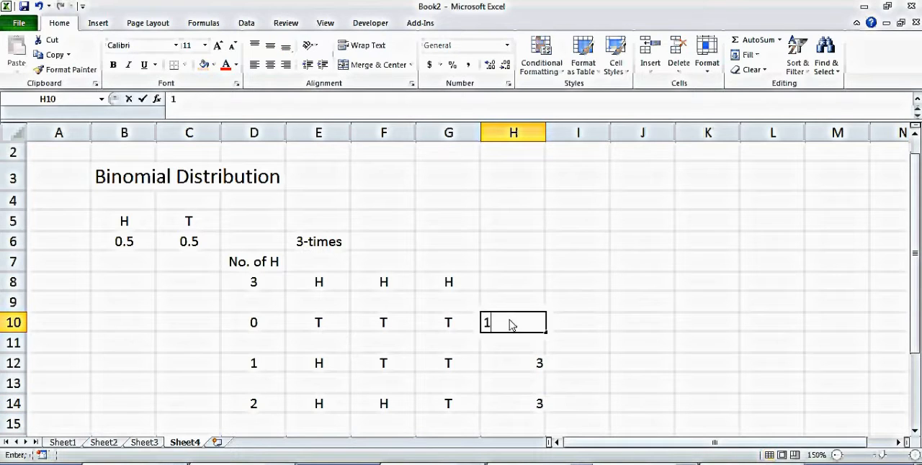
key(Return)
click(548, 271)
click(531, 284)
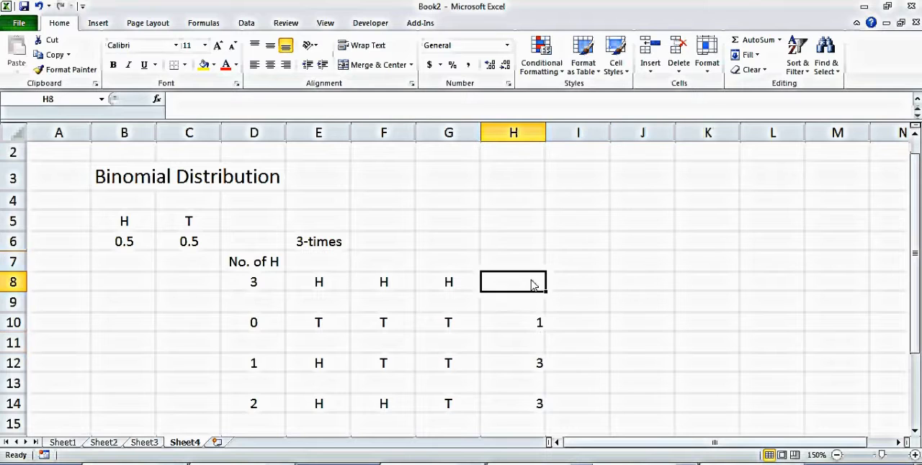
text(1)
key(Return)
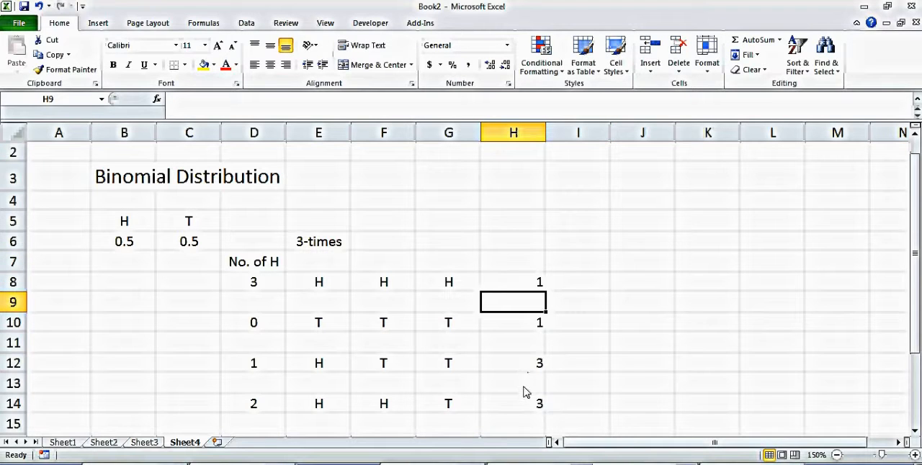
Step: Check the sum of the combination counts in cells H8 to H14
drag(528, 408, 531, 288)
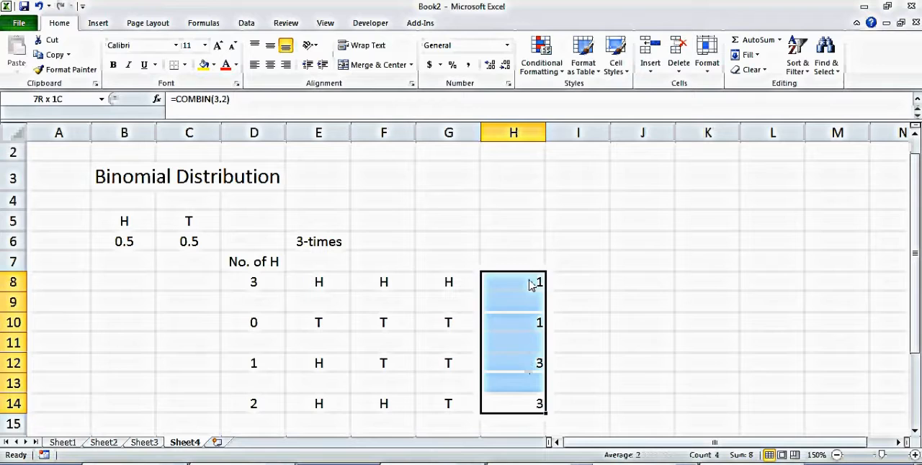
click(574, 376)
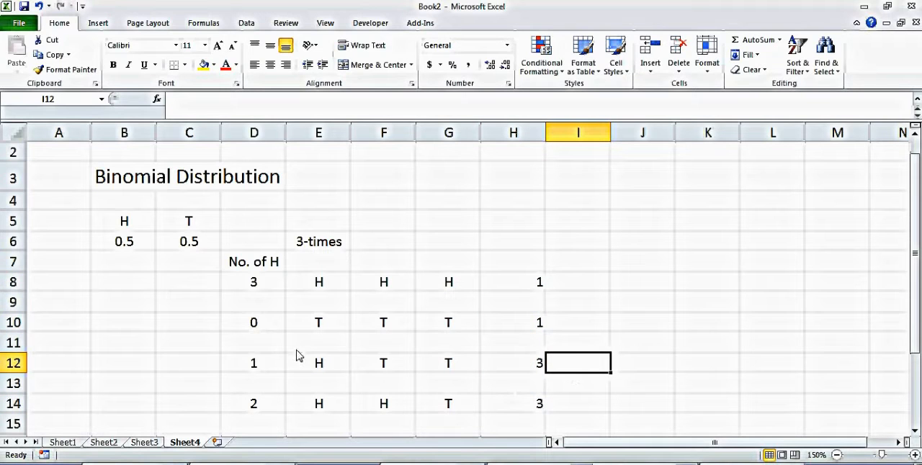
click(320, 308)
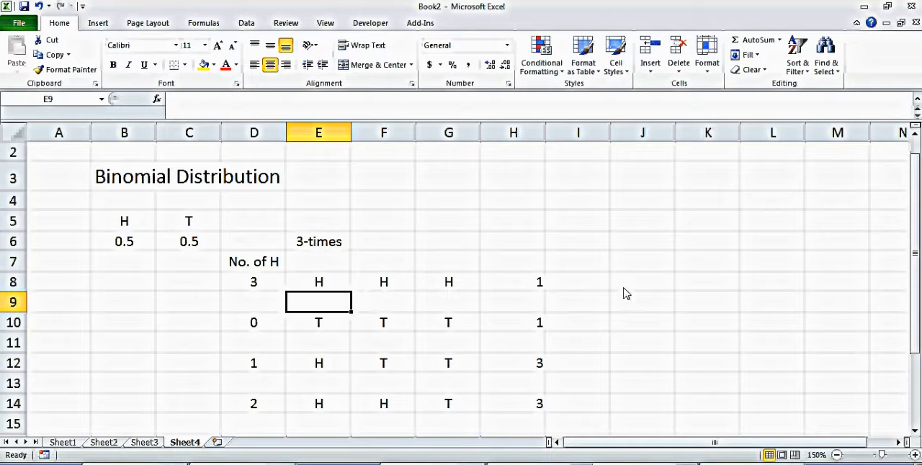
Step: Enter the heading "No. of Combination" in cell H7 above the combination counts
click(523, 265)
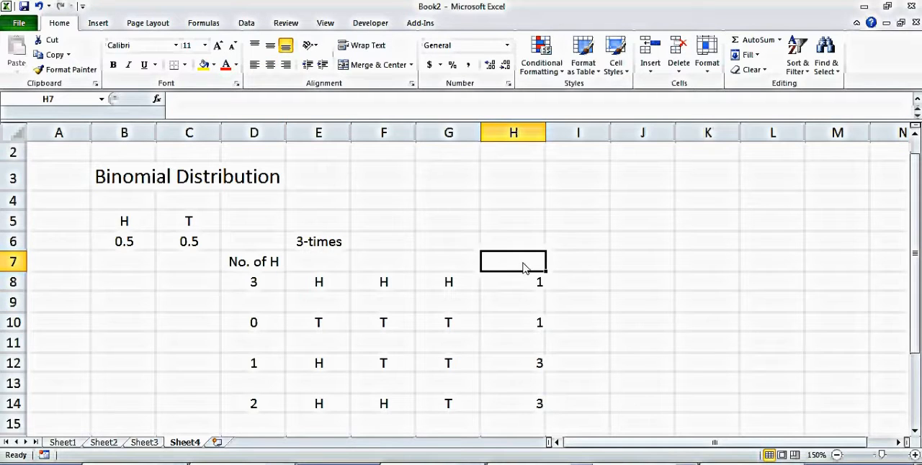
text(No. of)
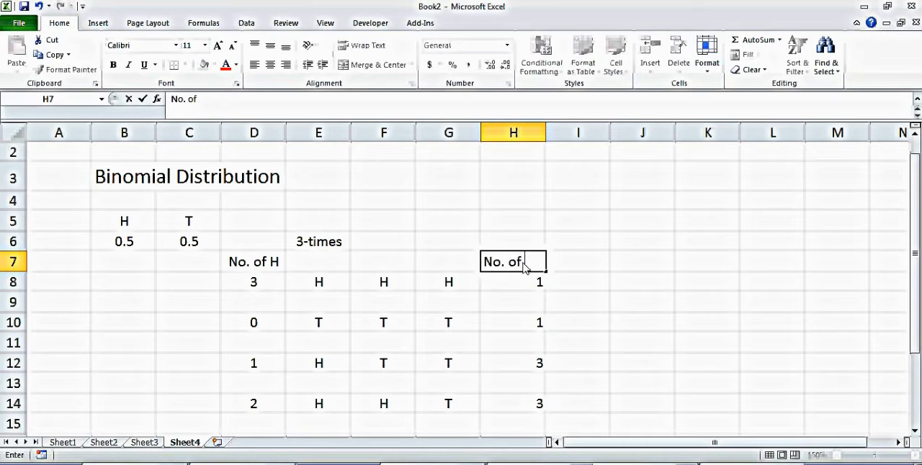
text( Combina)
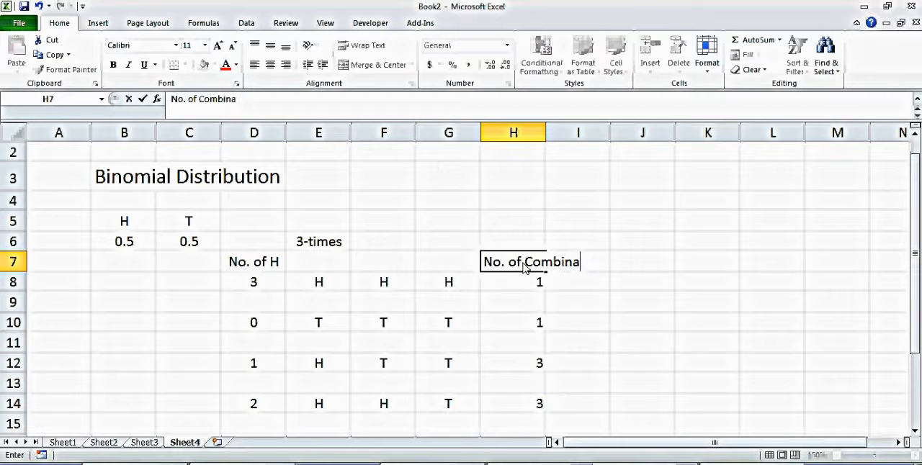
text(tion)
key(Return)
click(674, 263)
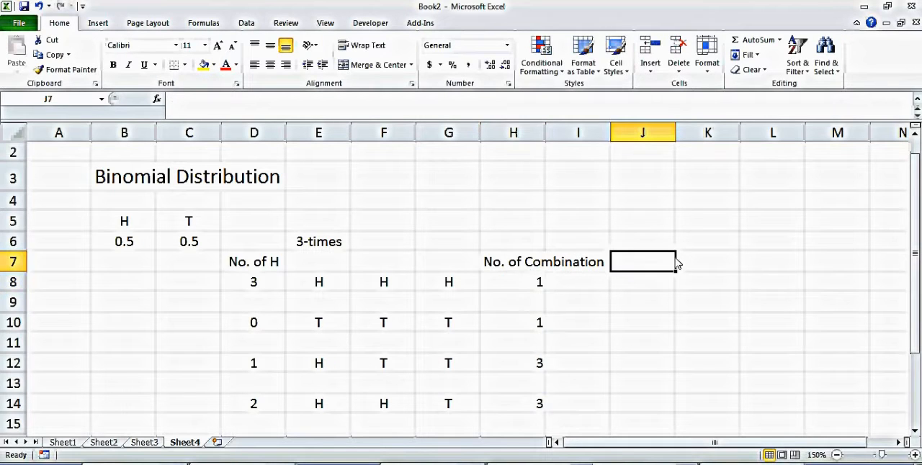
Step: Enter the heading "Prob" in cell J7 and calculate the all-heads probability in J8 with =B6^3
text(Prob)
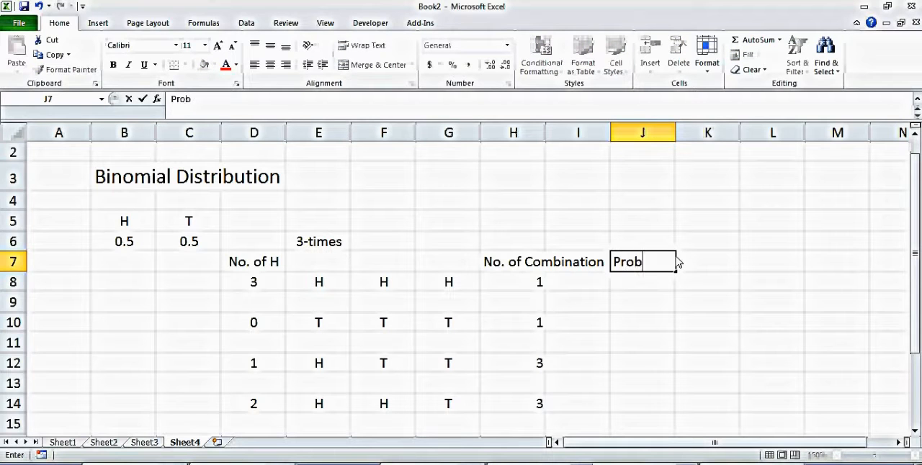
key(Return)
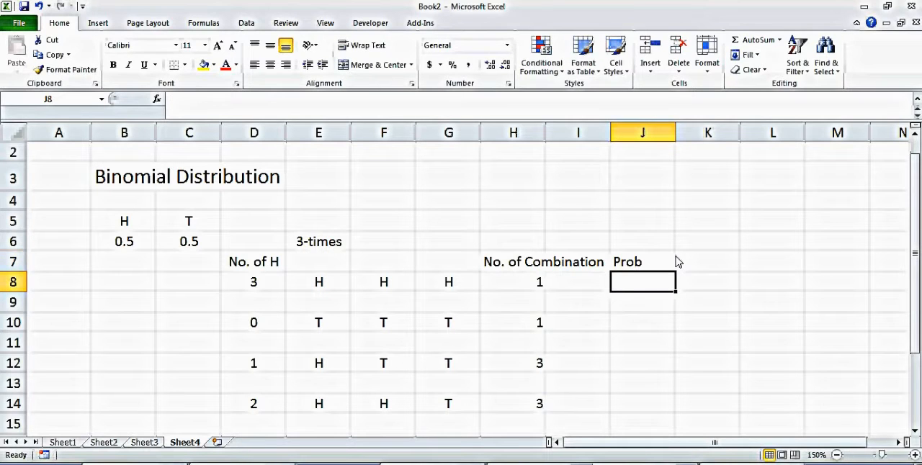
text(=)
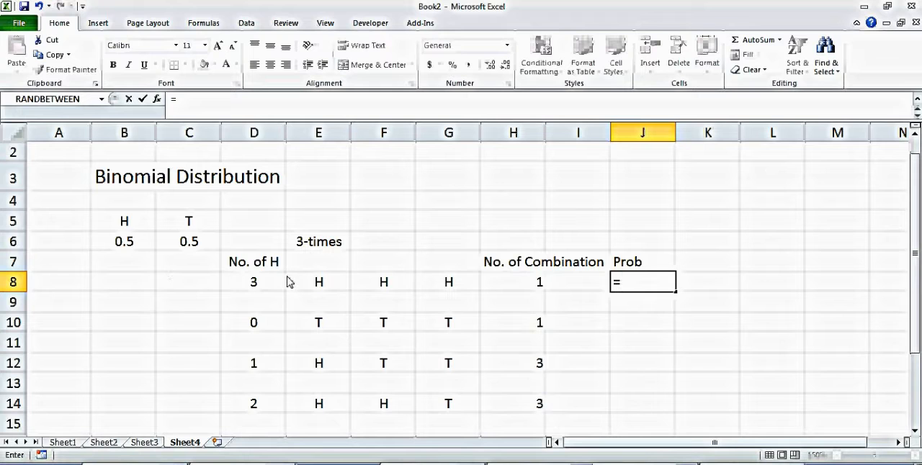
click(130, 245)
text(^3)
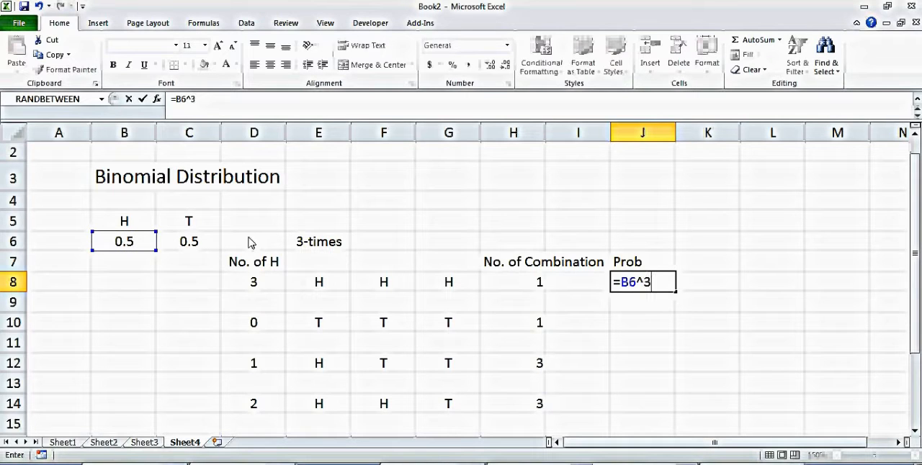
key(Return)
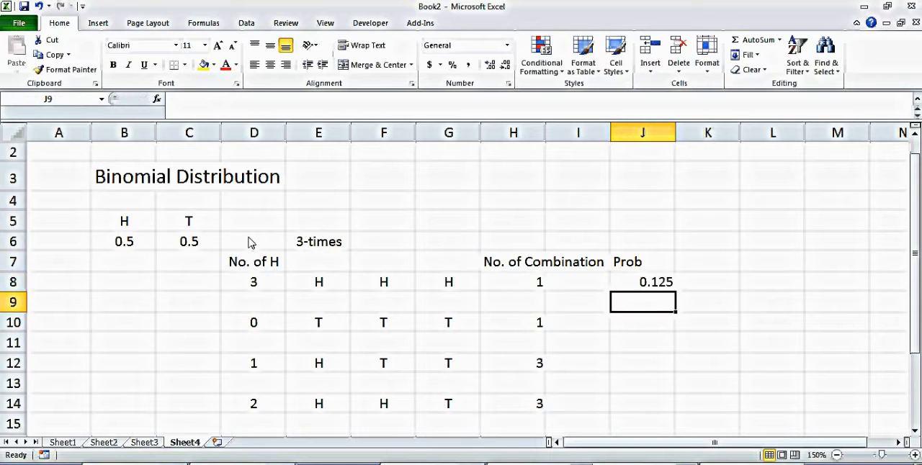
Step: Calculate the probability of the all-tails outcome in cell J10 with =C6^3
click(646, 328)
text(=)
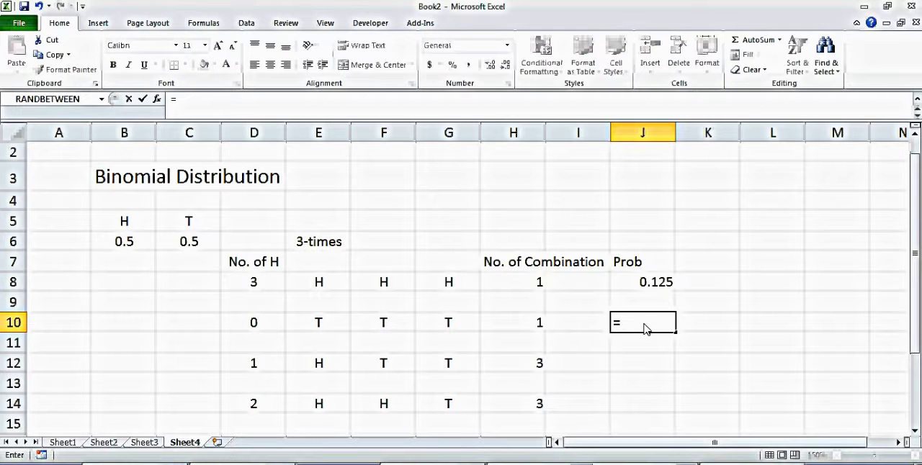
text(prob)
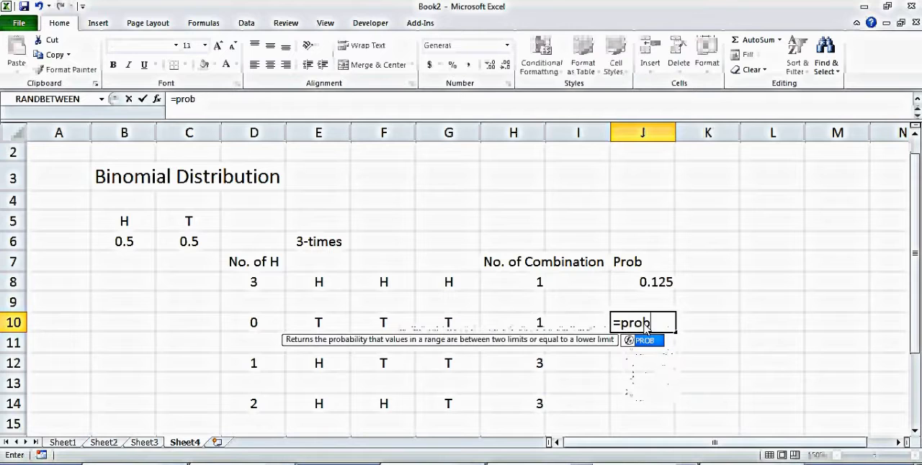
key(BackSpace)
key(BackSpace)
key(BackSpace)
key(BackSpace)
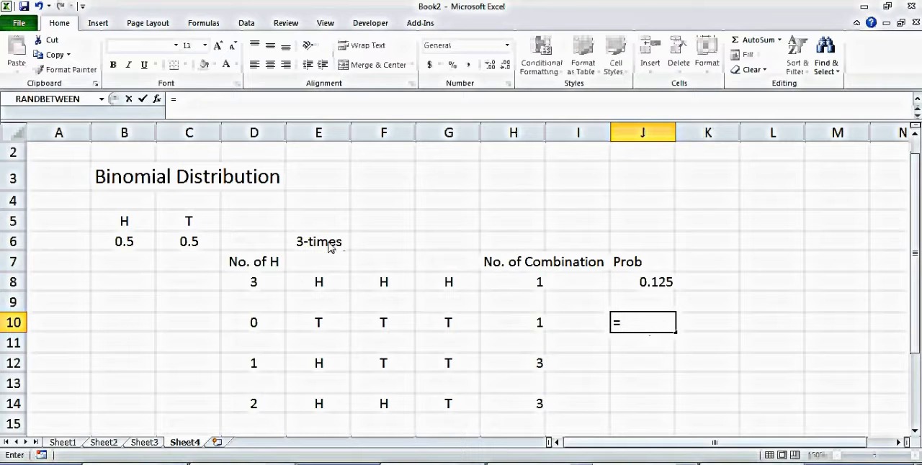
click(188, 244)
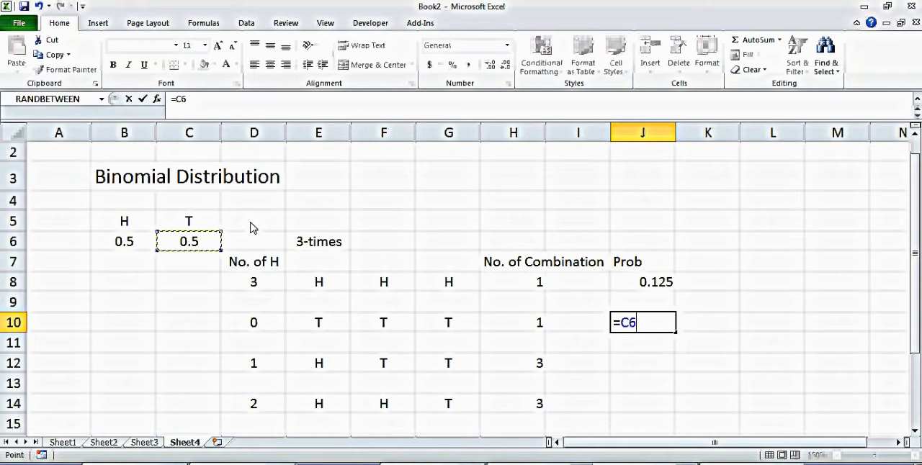
text(^2)
key(BackSpace)
text(3)
key(Return)
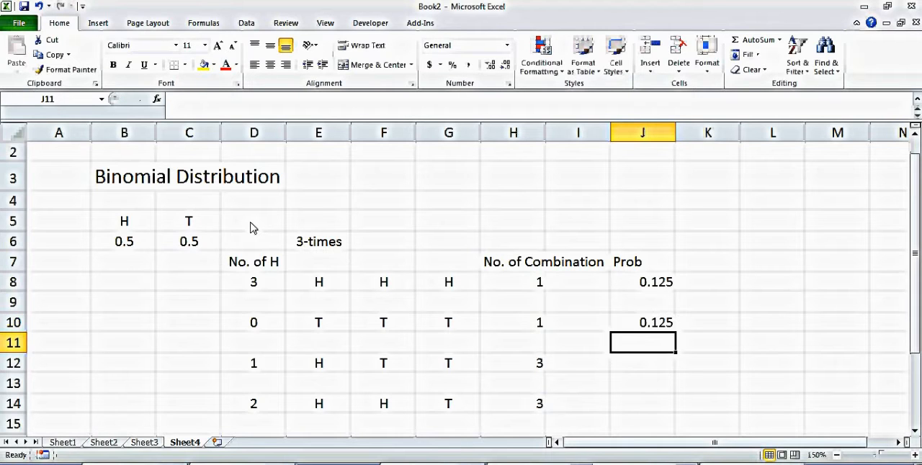
Step: Calculate the probability of the one-head outcome in cell J12 with =B6*C6^2
click(645, 371)
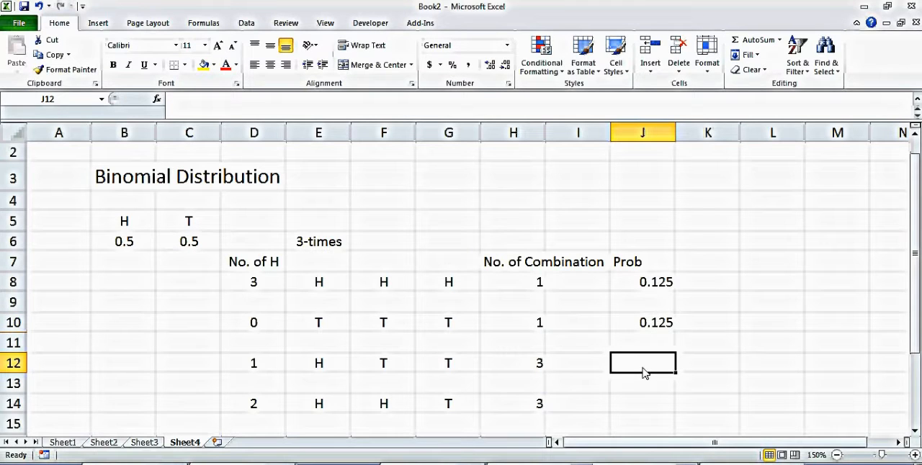
text(=)
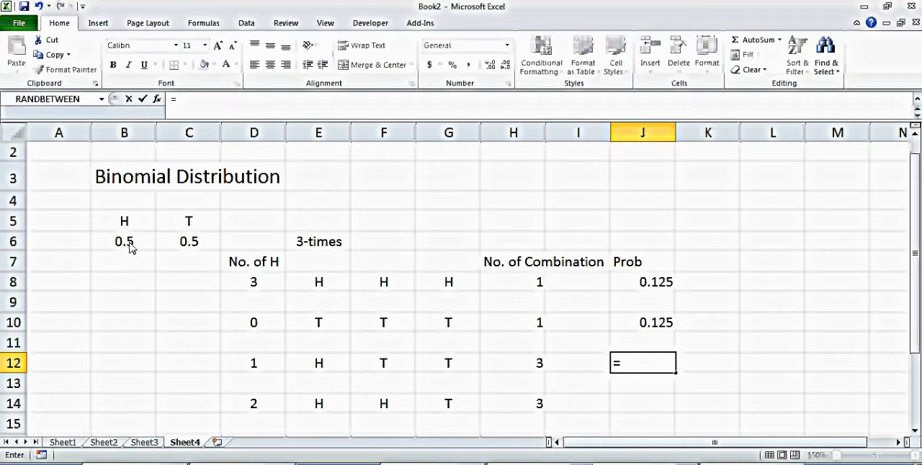
click(129, 247)
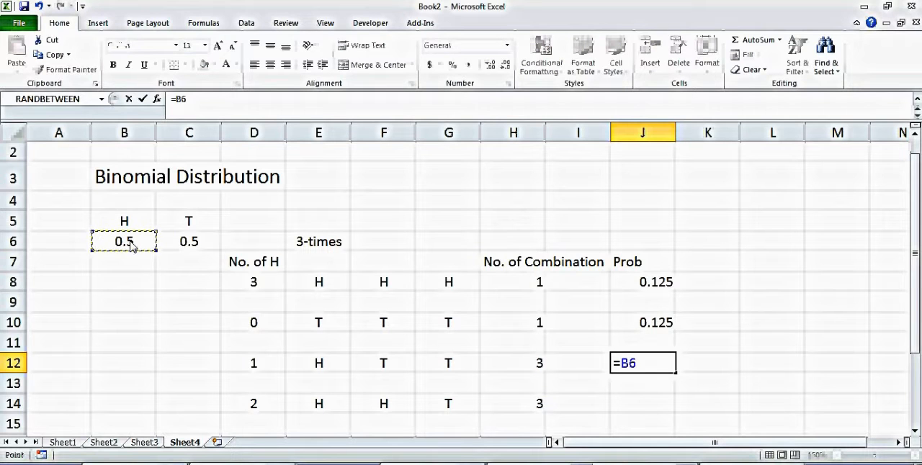
text(*)
click(187, 247)
text(^2)
key(Return)
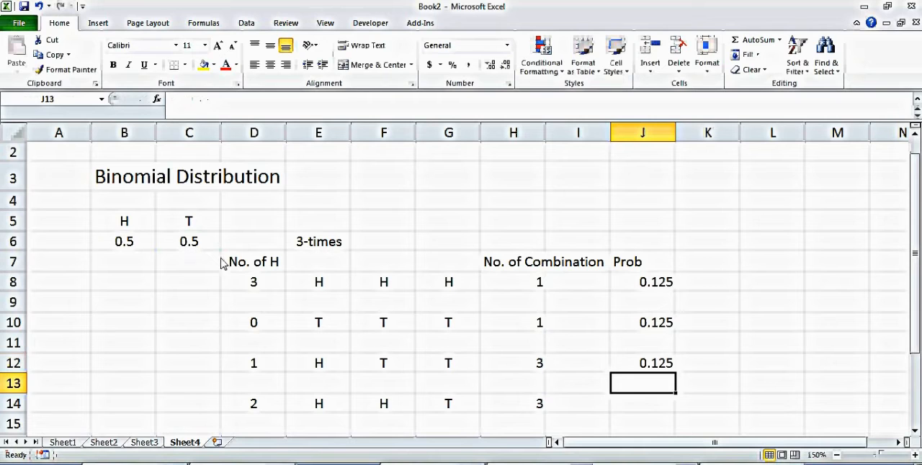
Step: Calculate the probability of the two-heads outcome in cell J14 with =C6*B6^2
click(663, 409)
text(=)
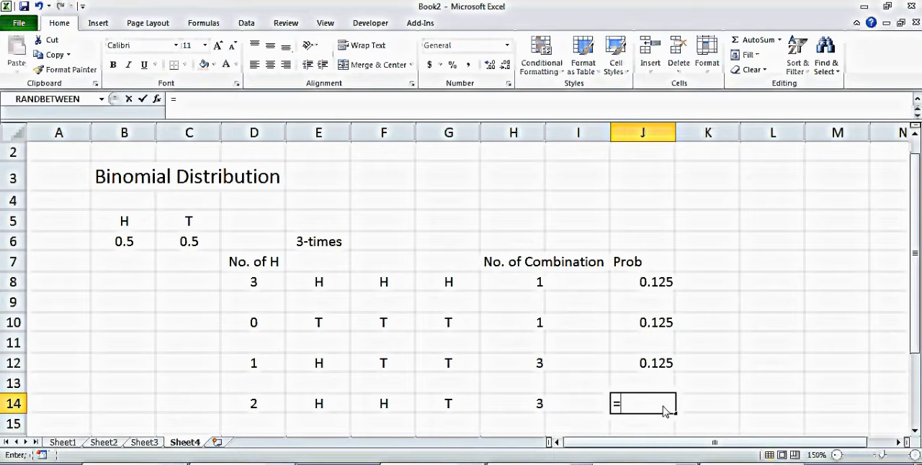
click(127, 243)
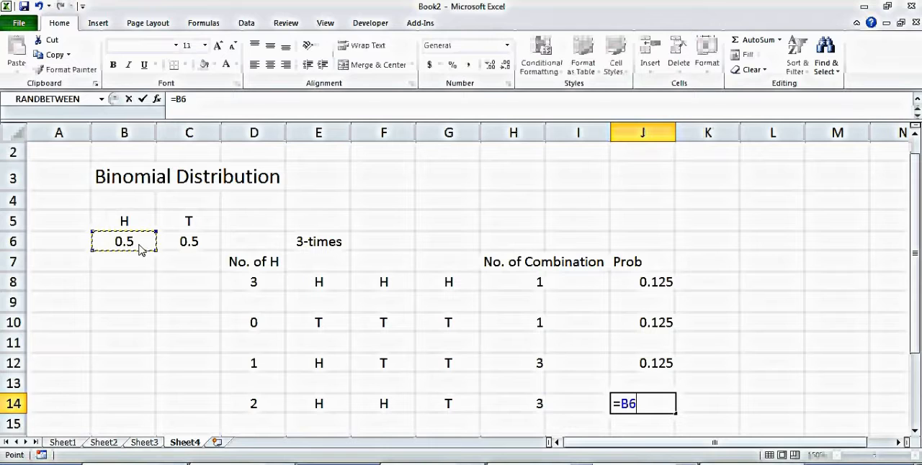
click(215, 245)
text(*)
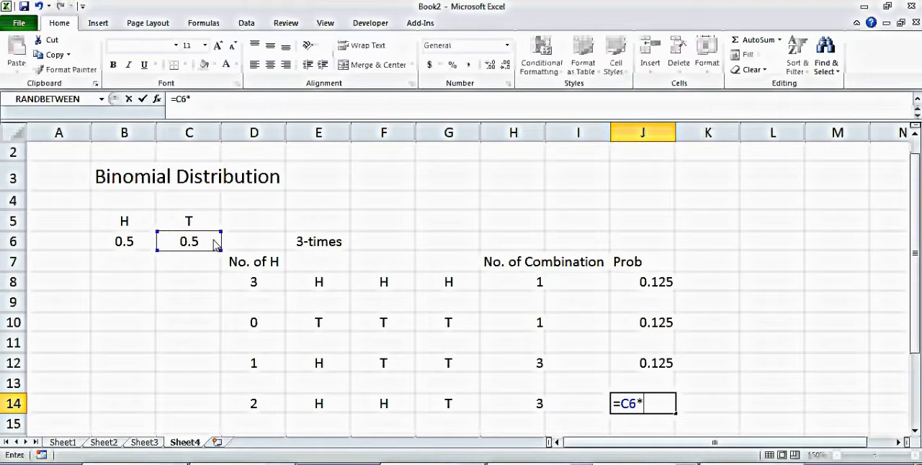
click(130, 247)
text(*2)
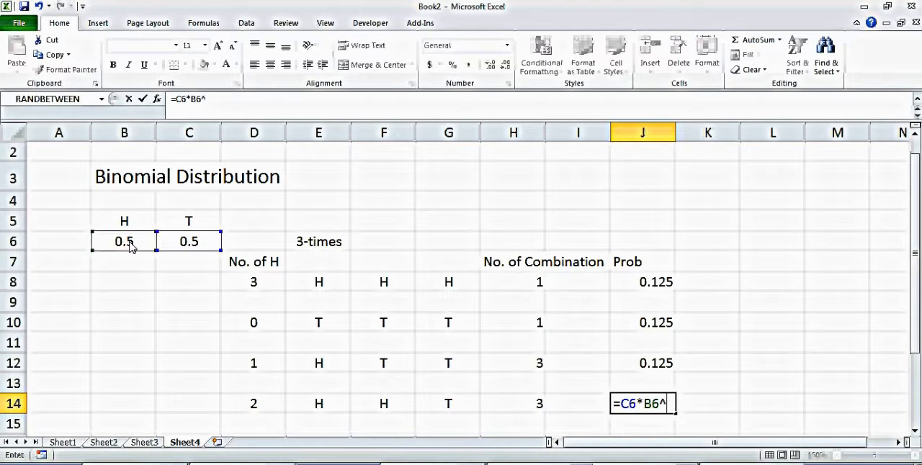
key(Return)
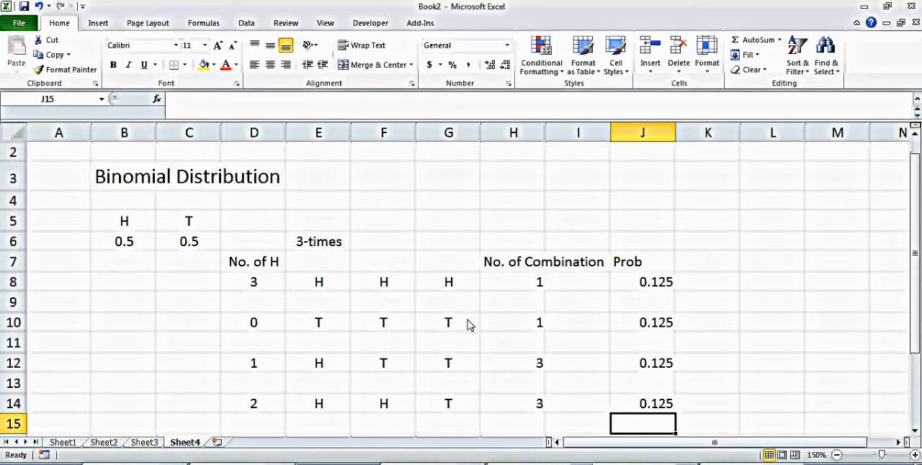
Step: Set the probability of heads in cell B6 to 0.2
drag(650, 287, 648, 304)
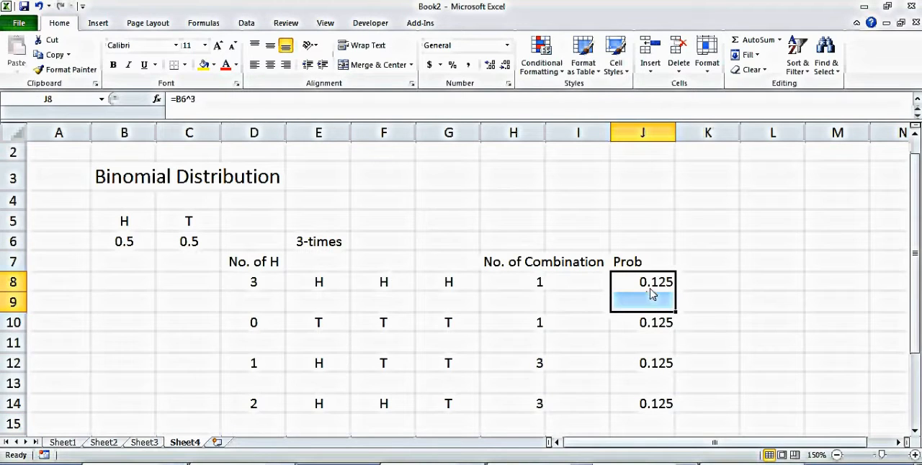
drag(651, 285, 651, 405)
click(135, 241)
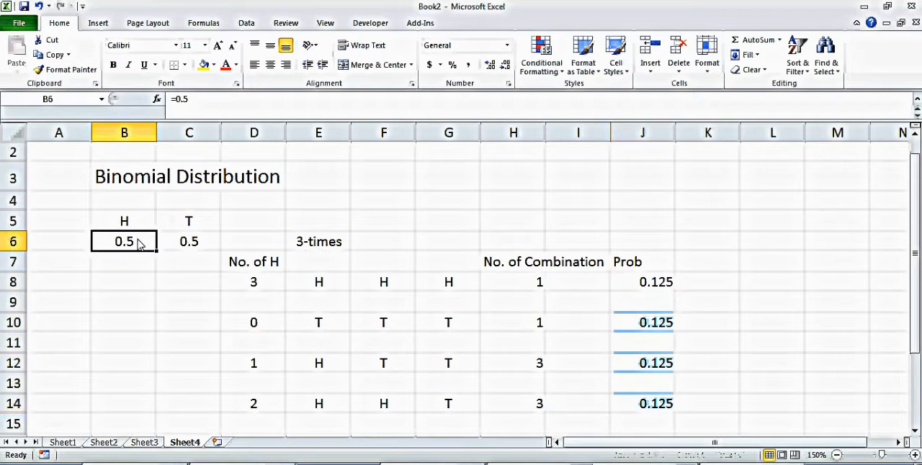
text(.2)
key(Return)
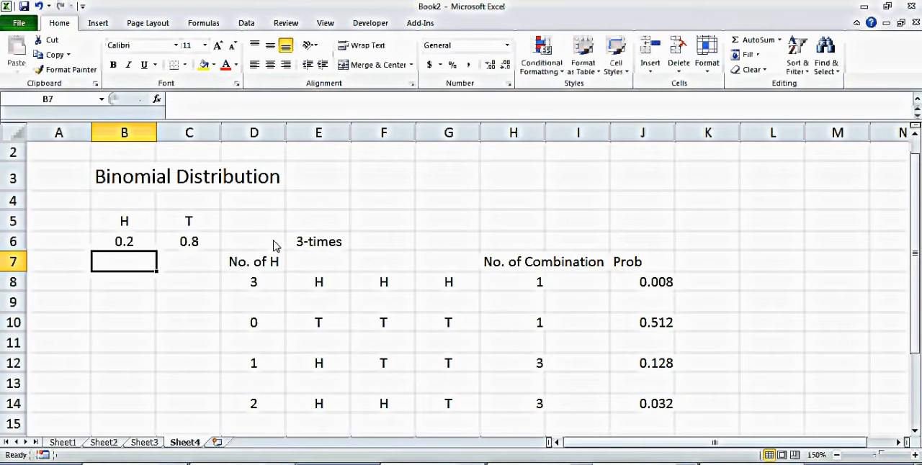
Step: Multiply the all-heads probability by its number of combinations in cell L8 with =J8*H8
drag(659, 402, 657, 425)
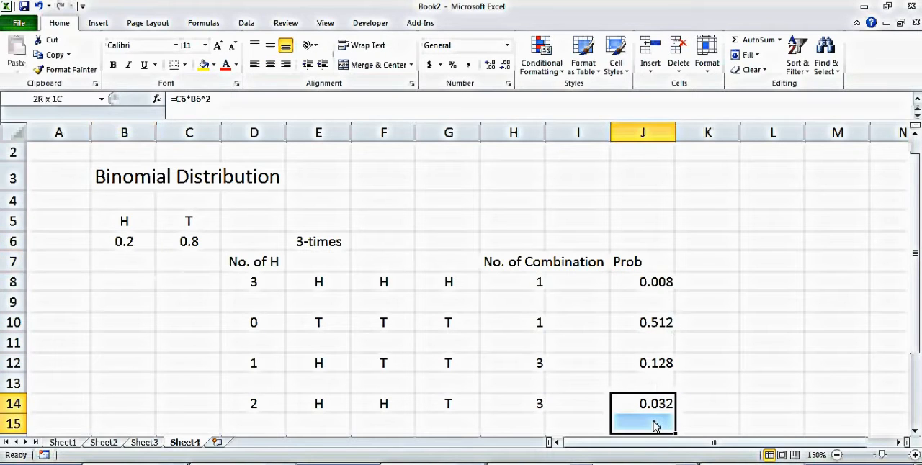
click(763, 376)
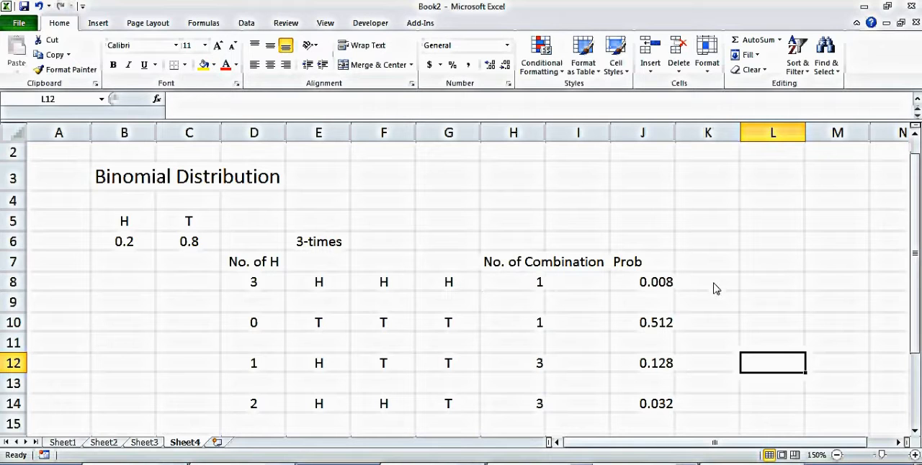
click(748, 287)
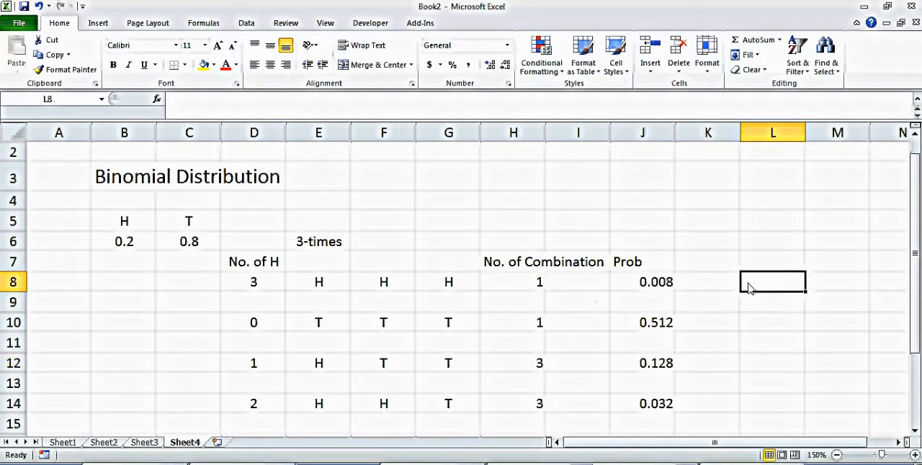
text(=)
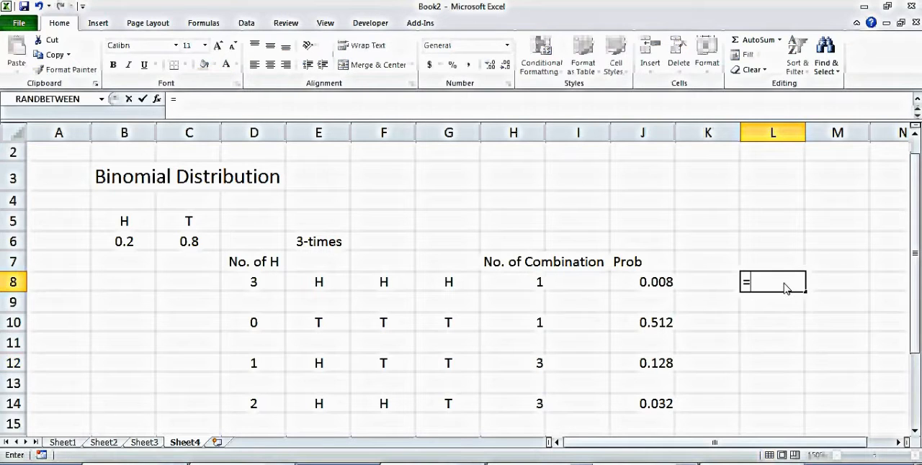
click(637, 283)
text(*)
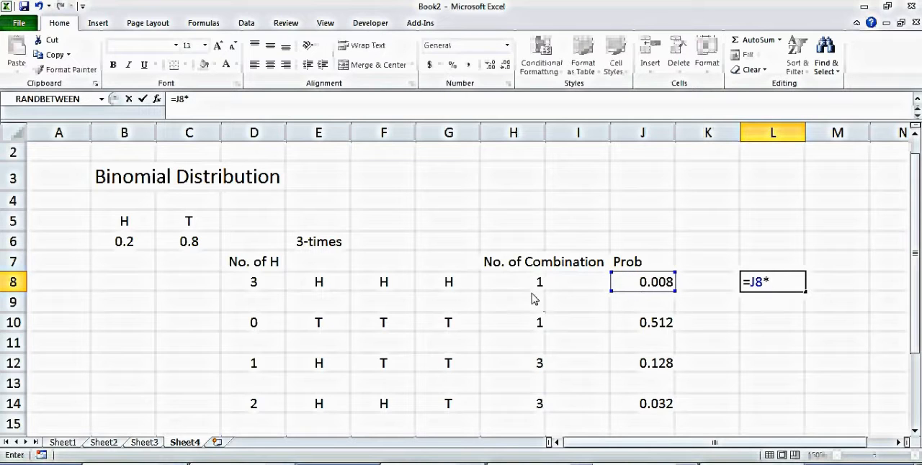
click(530, 282)
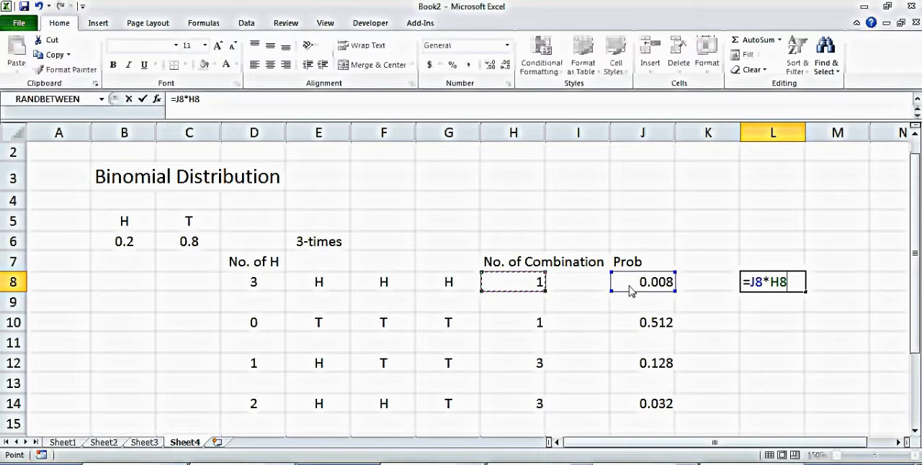
key(Return)
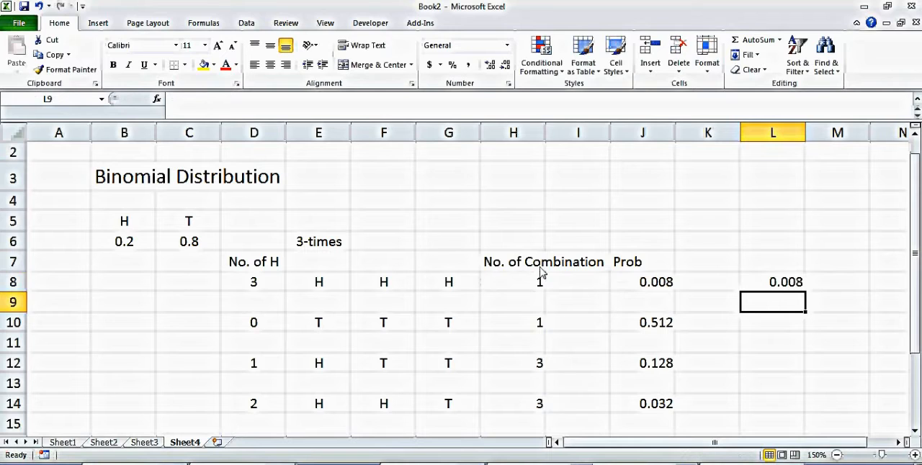
Step: Center the "Prob" heading in cell J7, keeping the "No. of Combination" heading left-aligned
drag(504, 263, 651, 263)
click(272, 65)
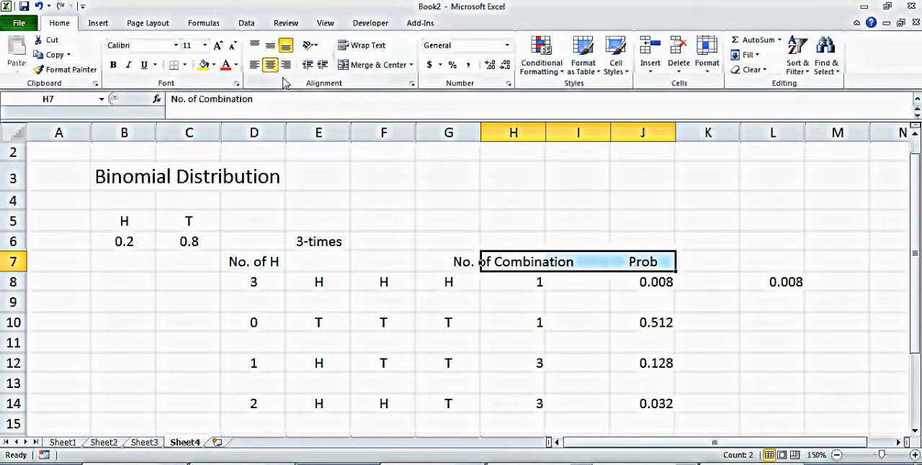
click(254, 65)
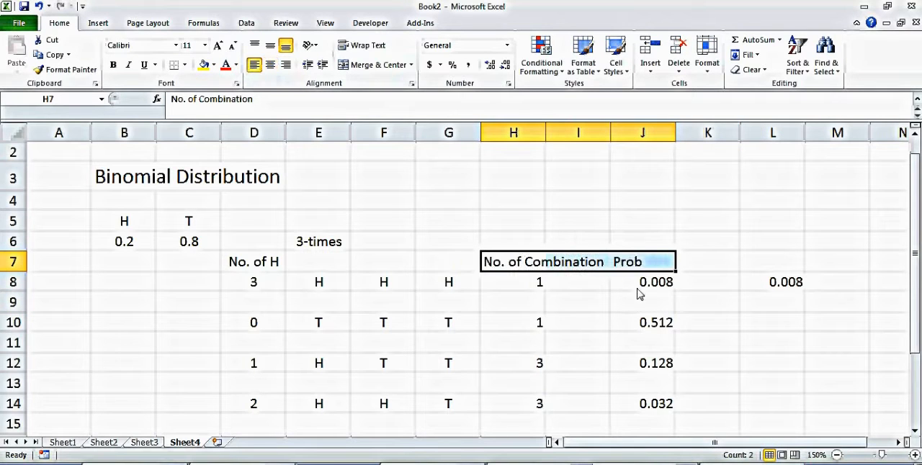
click(642, 265)
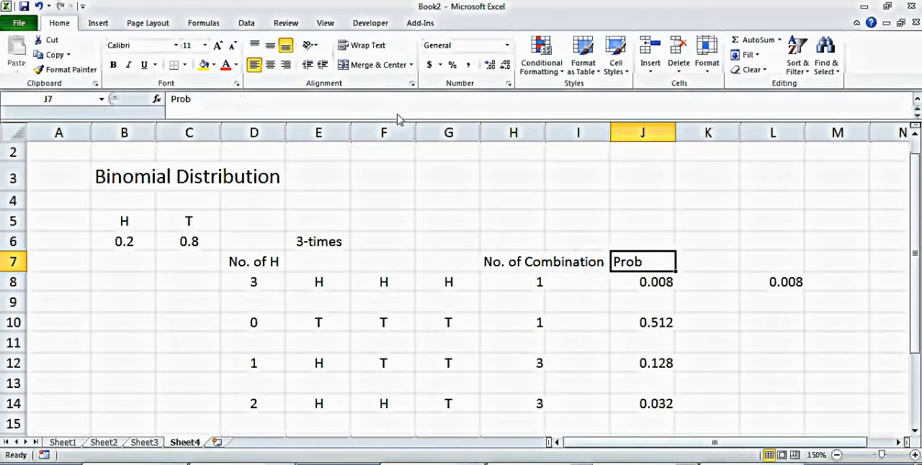
click(270, 65)
Step: Copy the probability-times-combinations formula from cell L8 into cells L10, L12 and L14
click(786, 291)
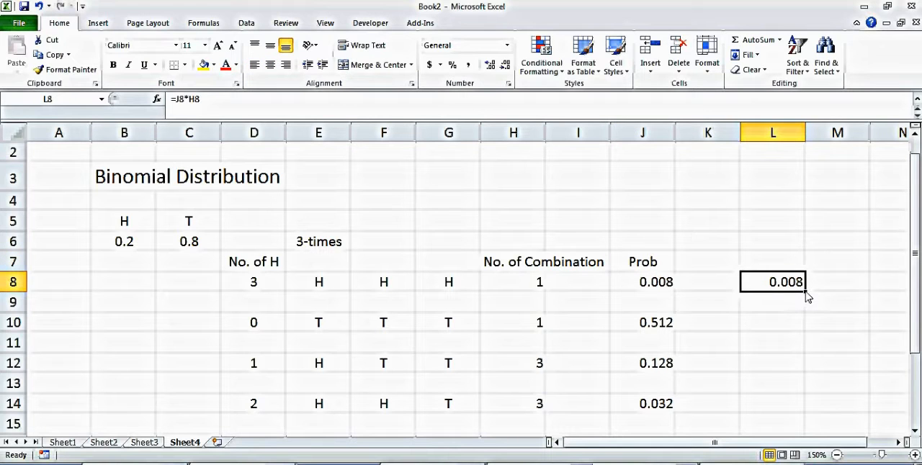
key(ctrl+c)
key(Down)
key(Down)
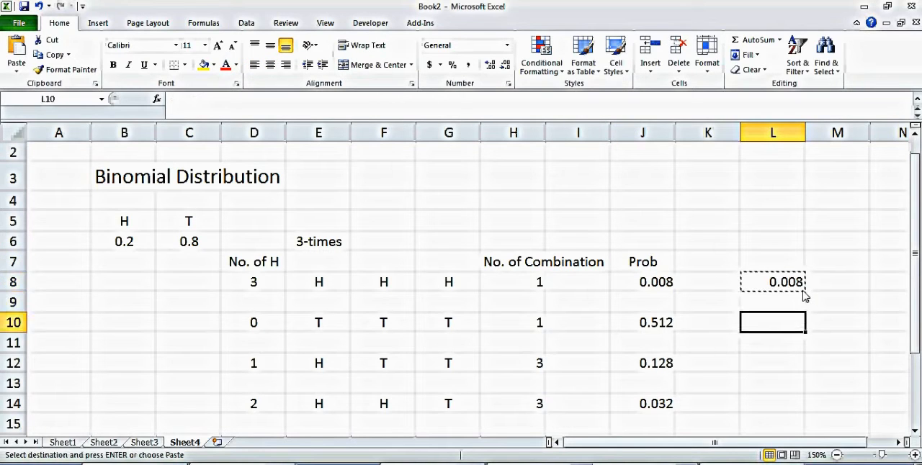
key(ctrl+v)
key(Down)
key(Down)
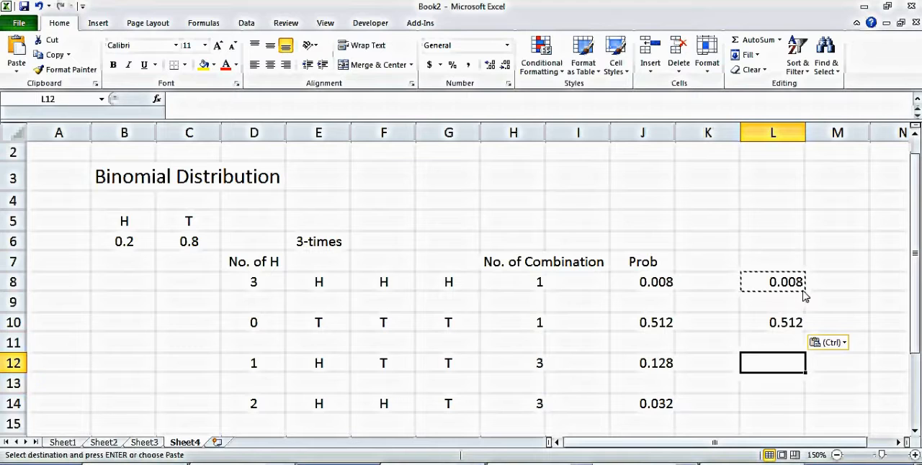
key(ctrl+v)
key(Down)
key(Down)
key(ctrl+v)
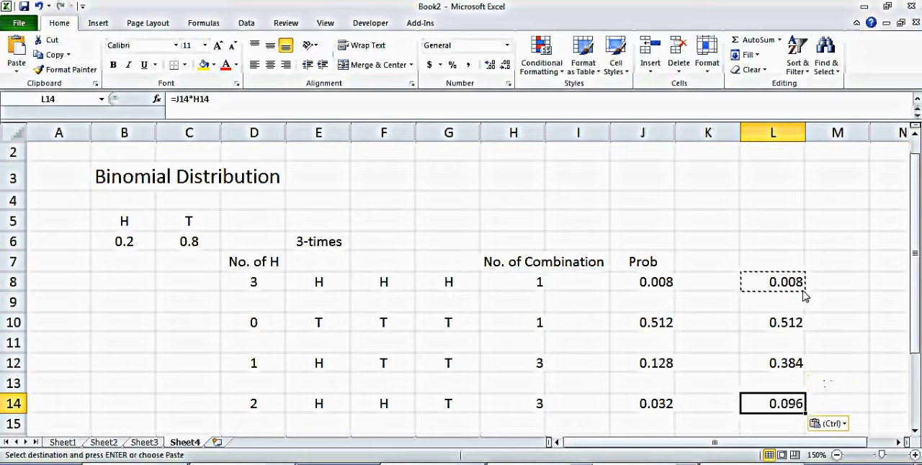
key(Up)
key(Up)
key(Up)
key(Up)
key(Up)
key(Up)
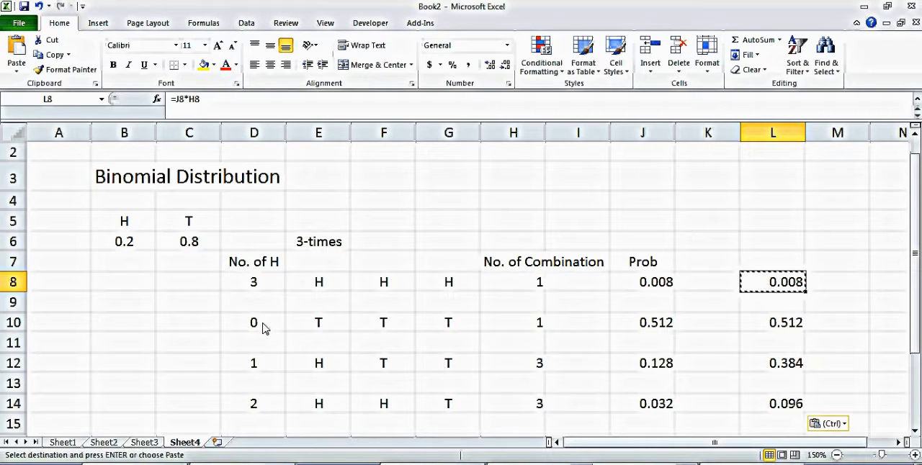
Step: Rearrange the outcome rows in ascending number of heads, 0 to 3, in consecutive rows 8 to 11 of columns D to L
drag(246, 326, 785, 337)
drag(253, 368, 737, 361)
drag(258, 406, 724, 364)
drag(253, 283, 760, 383)
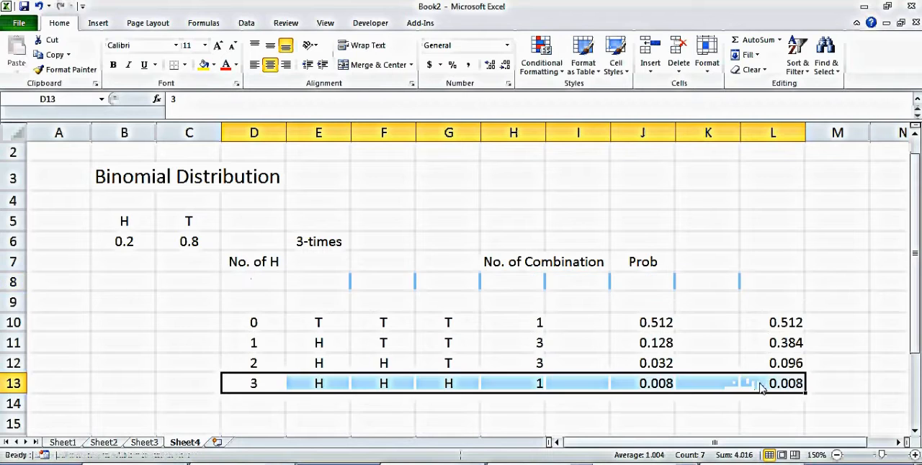
drag(261, 325, 731, 352)
click(736, 395)
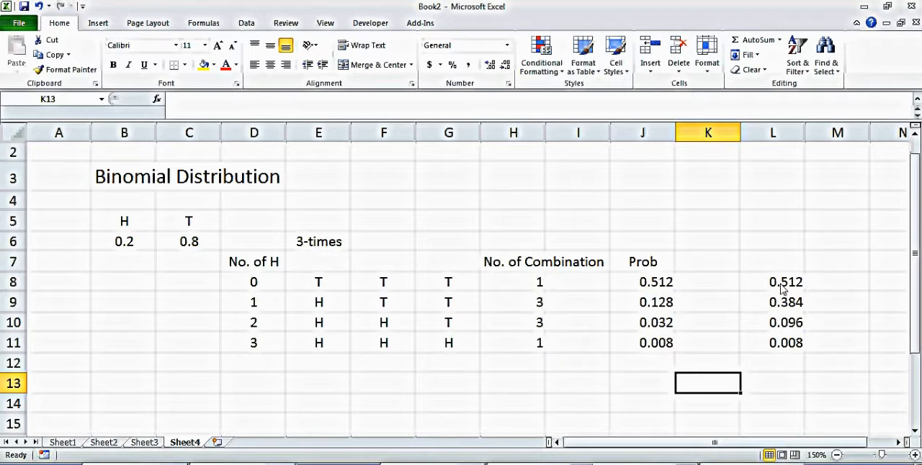
Step: Insert a markers-only scatter chart of L8:L11, made smaller and without gridlines
drag(790, 286, 789, 344)
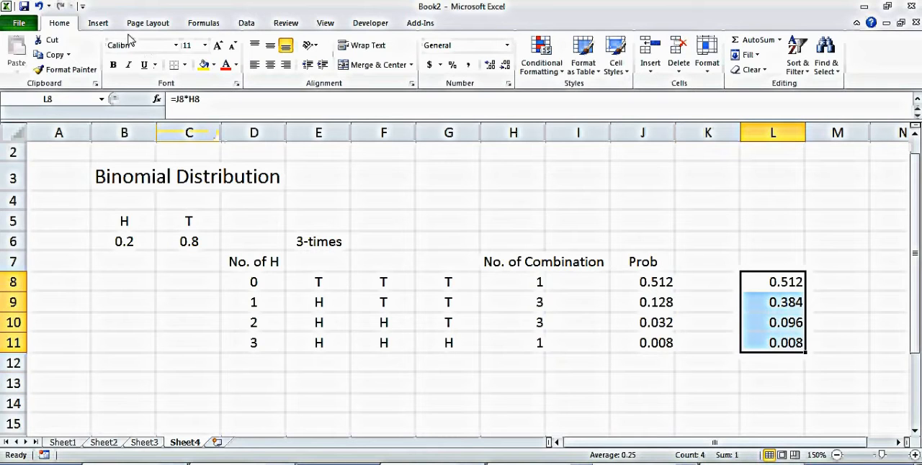
click(102, 26)
click(400, 54)
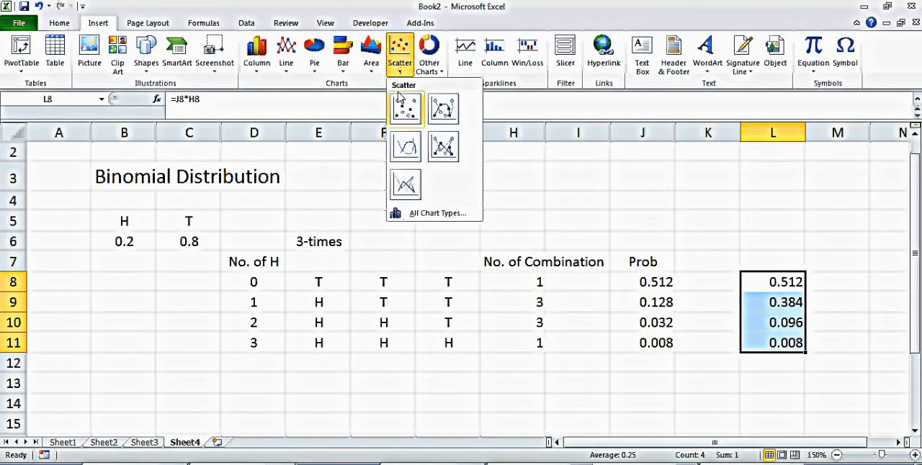
click(404, 112)
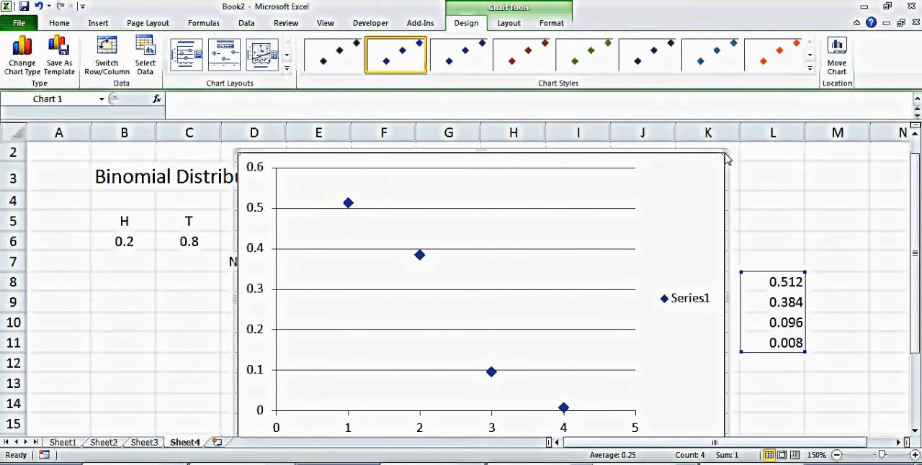
drag(725, 153, 617, 212)
key(Delete)
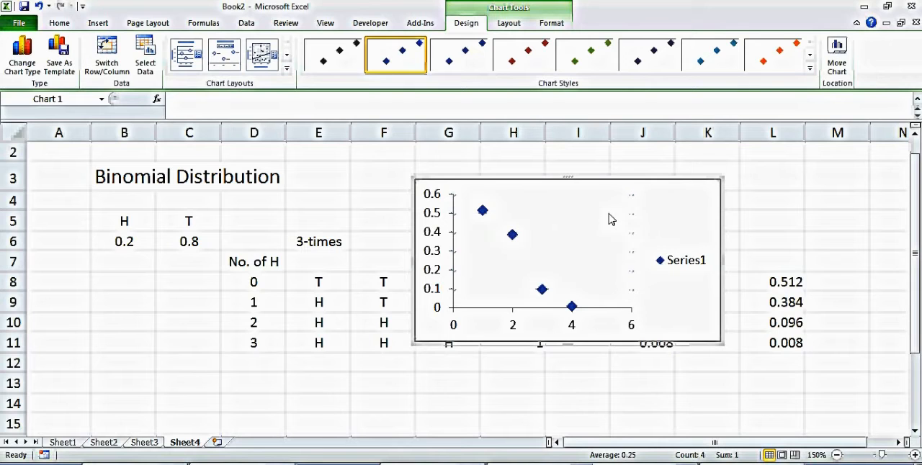
Step: Set the X values of the chart's series to the number of heads in D8:D11
click(512, 324)
right_click(512, 324)
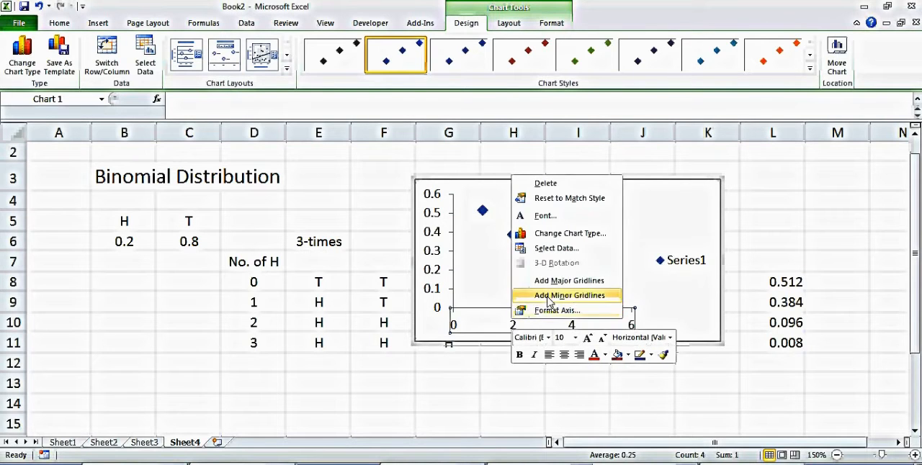
right_click(493, 281)
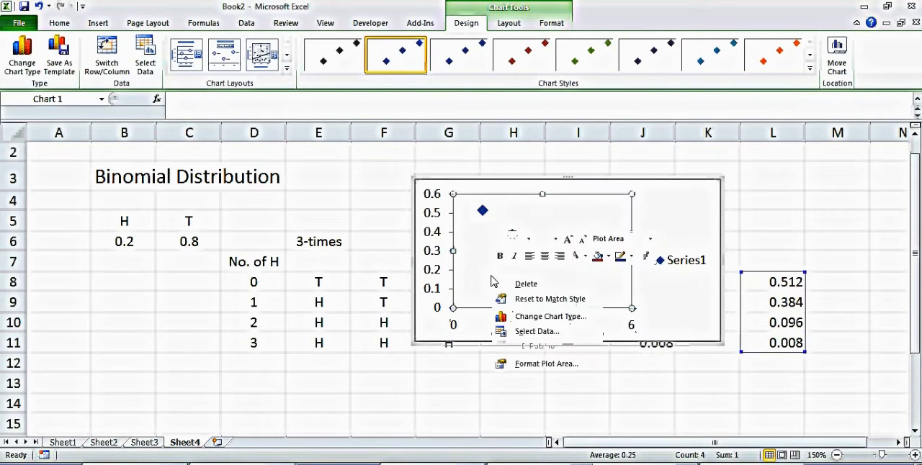
click(535, 332)
click(297, 278)
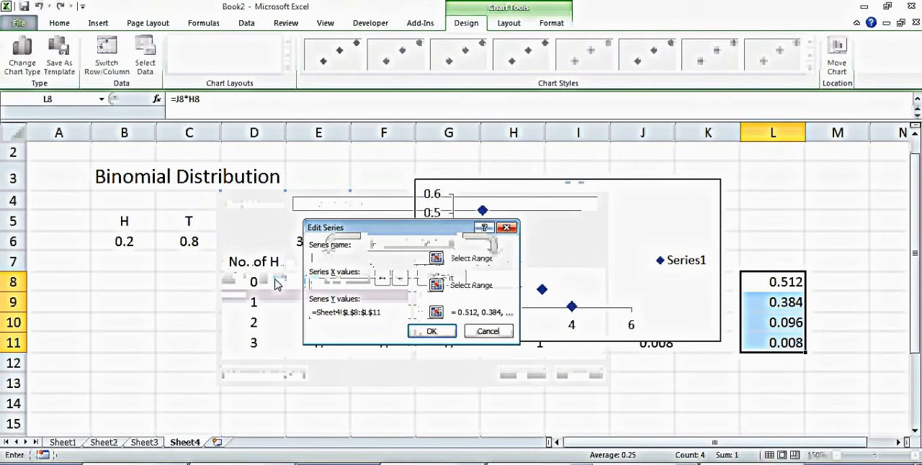
click(437, 285)
drag(238, 288, 258, 344)
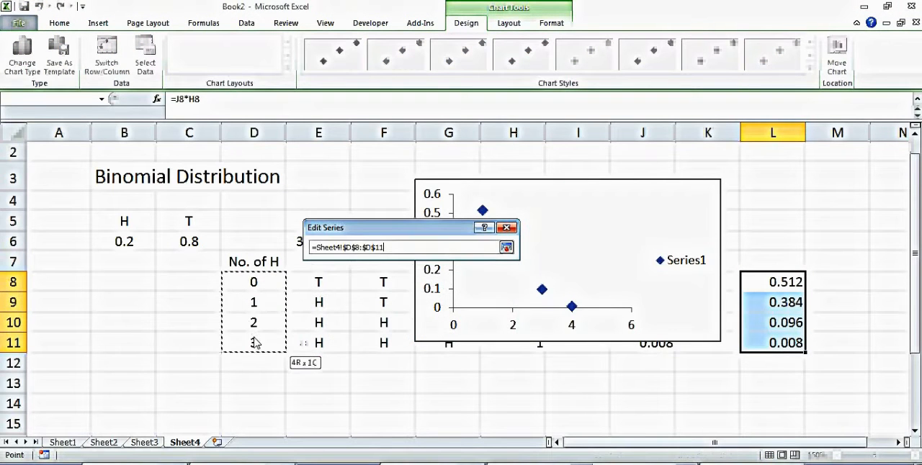
click(507, 247)
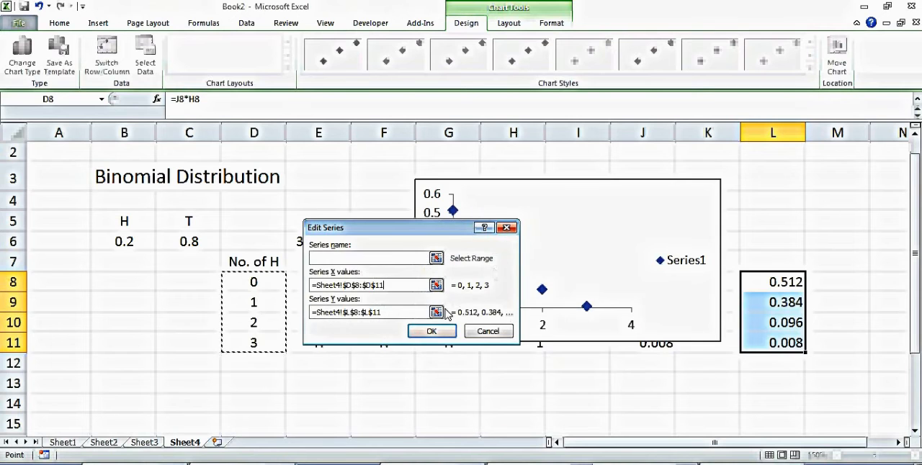
click(442, 333)
click(522, 376)
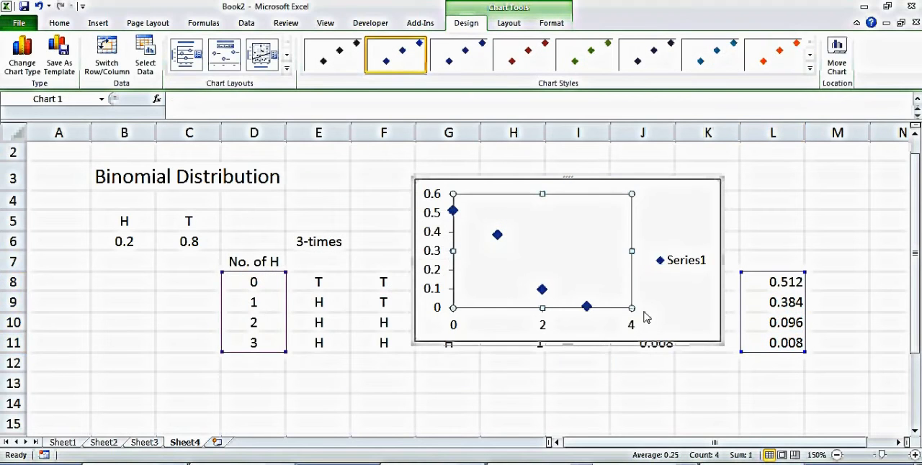
Step: Delete the chart's legend and resize the chart to span columns G to K from row 2 to row 11
click(686, 265)
key(Delete)
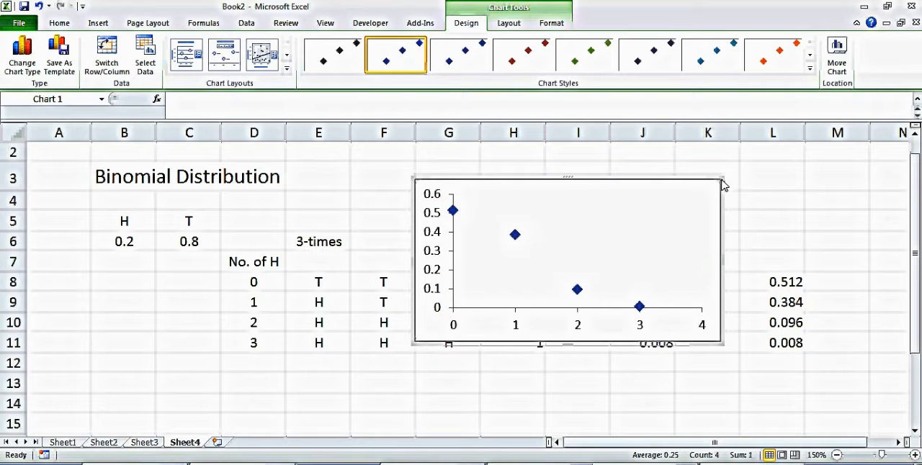
drag(718, 185, 582, 169)
drag(576, 163, 577, 162)
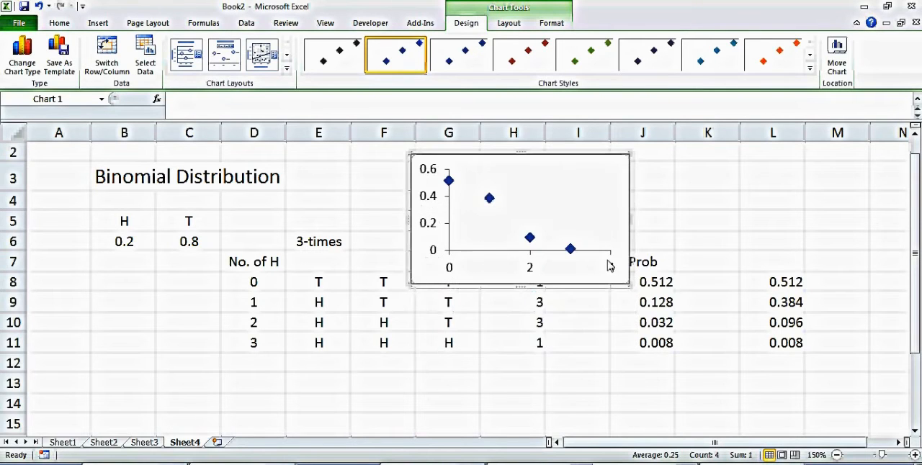
drag(631, 288, 712, 350)
click(672, 406)
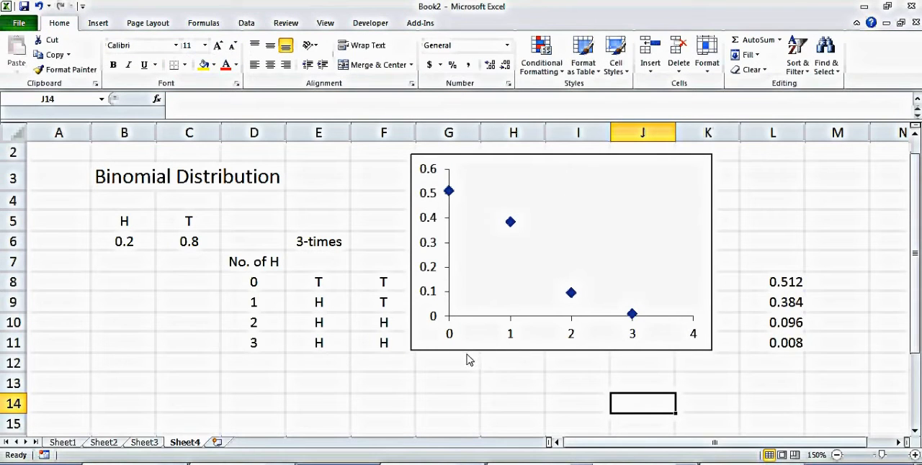
Step: Set the probability of heads in cell B6 to 0.9
click(176, 327)
click(121, 245)
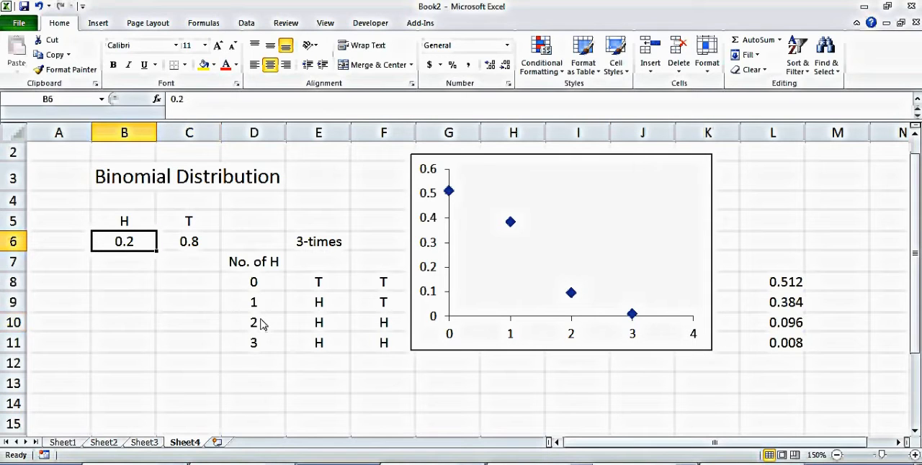
text(.9)
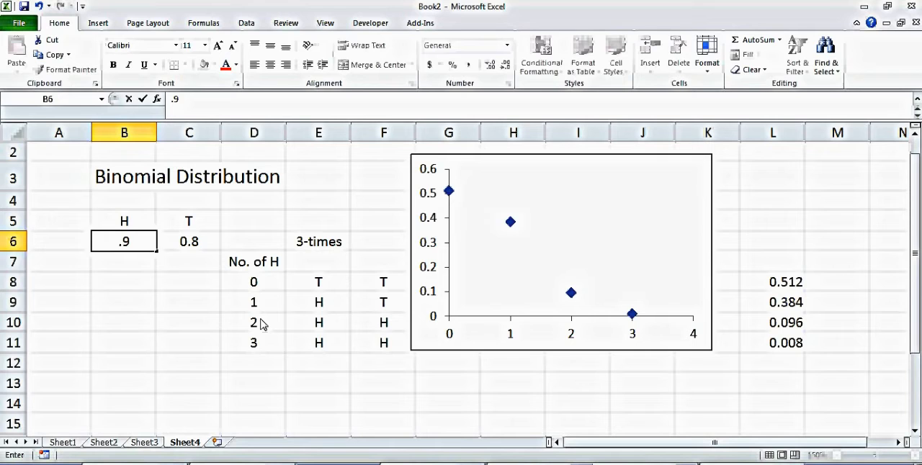
key(Return)
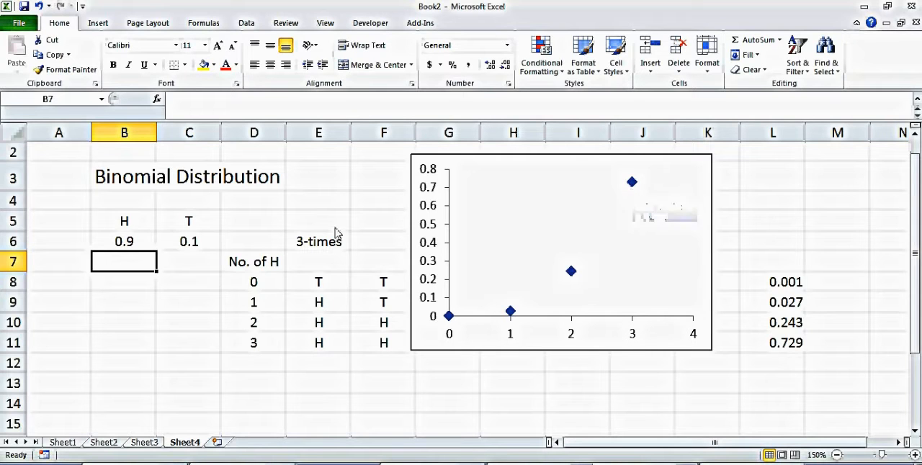
Step: Set the probability of heads in cell B6 to 0.5
click(126, 242)
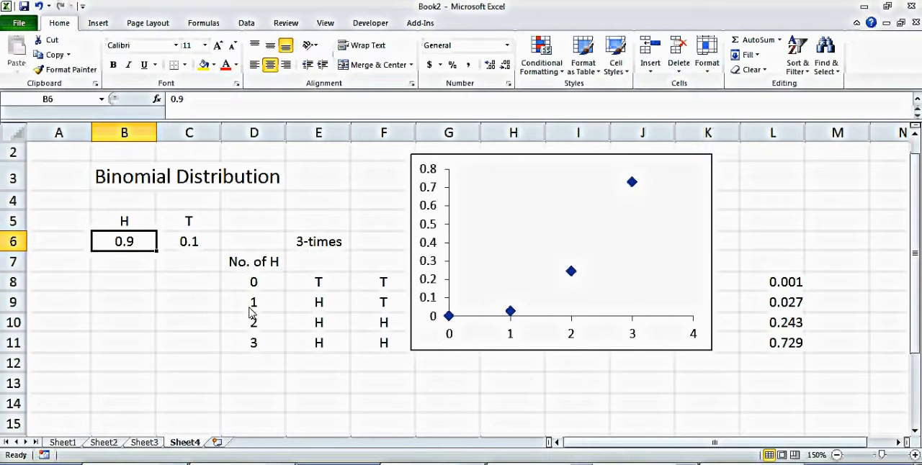
text(.)
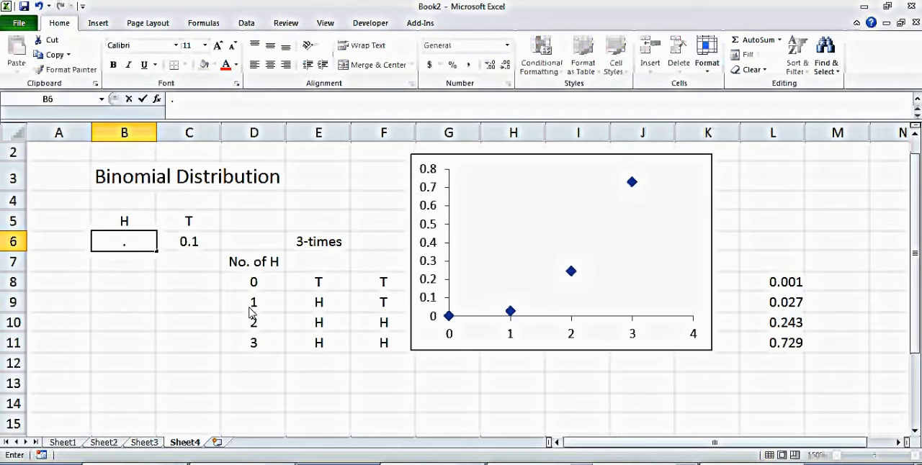
text(5)
key(Return)
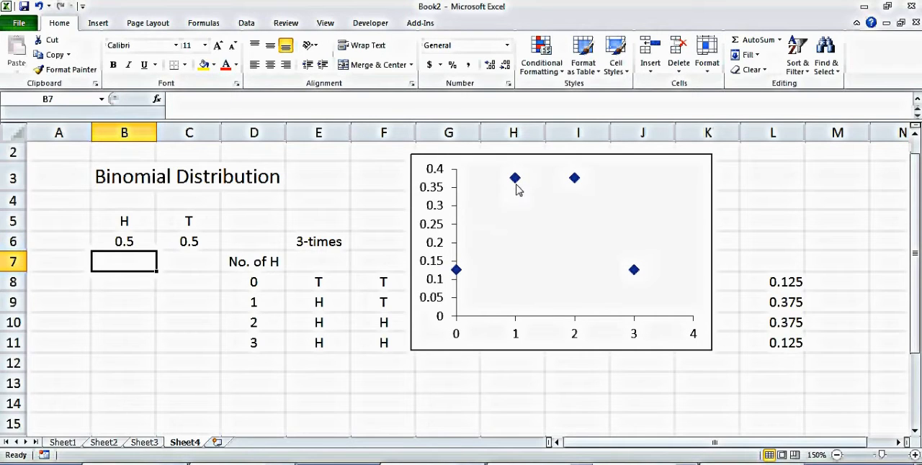
Step: Move the scatter chart above the table and shrink it to span columns H to K from row 1 to row 6
mouse_move(523, 185)
click(711, 158)
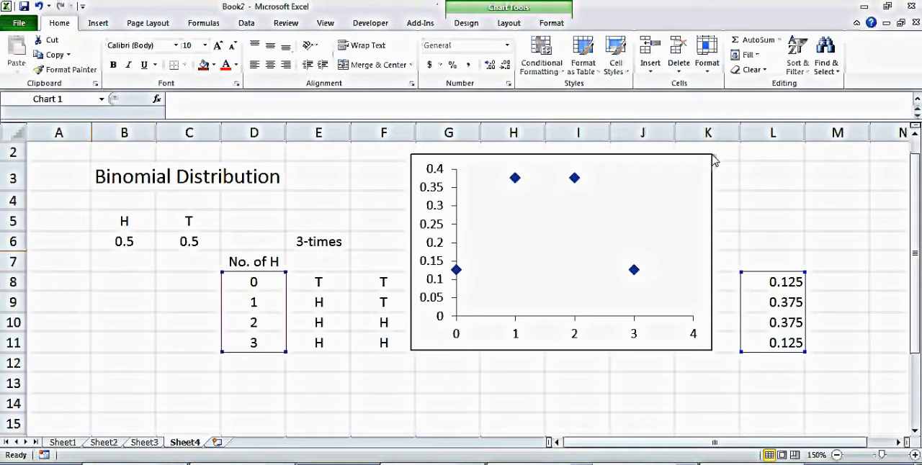
mouse_move(713, 158)
mouse_down()
mouse_move(639, 189)
mouse_move(712, 152)
mouse_up()
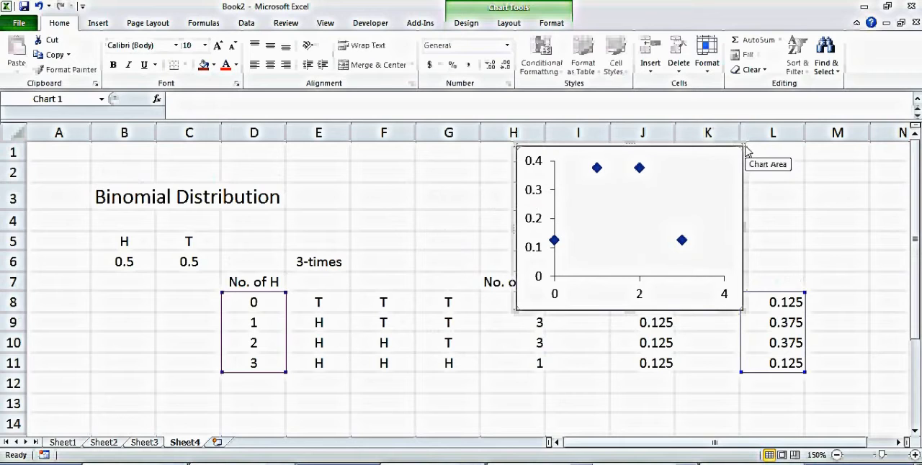
click(777, 177)
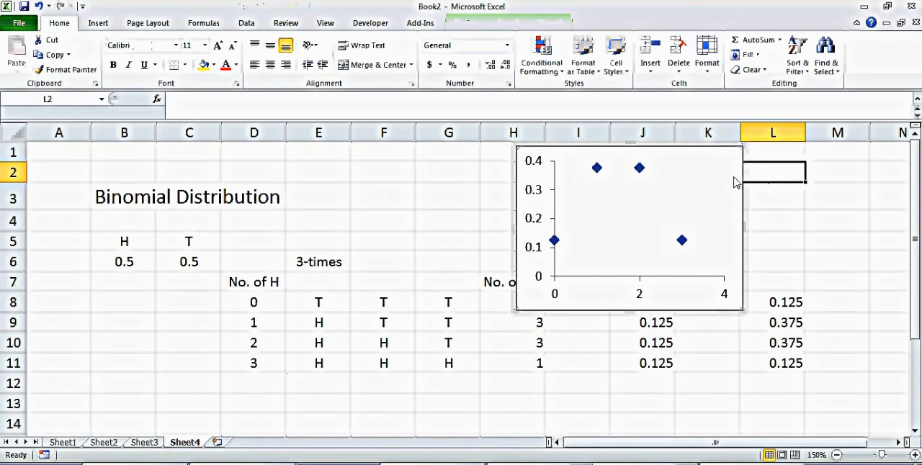
click(742, 171)
drag(745, 149, 670, 150)
click(281, 350)
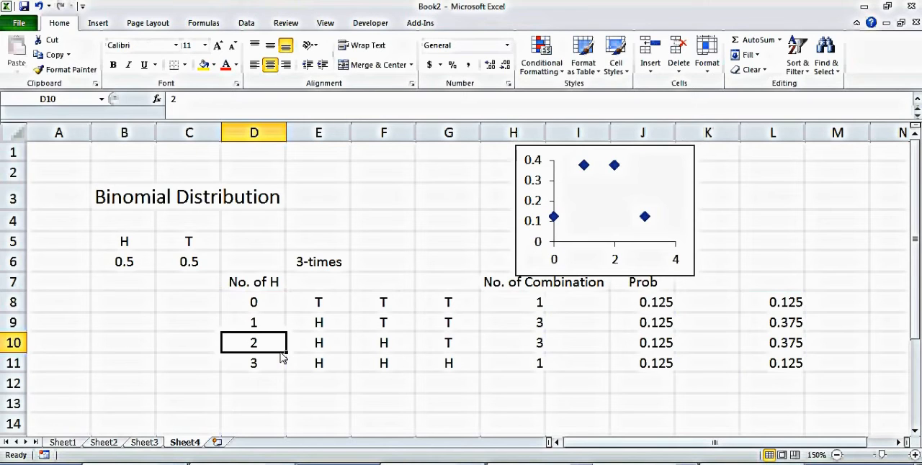
Step: Clear the three-toss outcome table in the range D6:L11
click(347, 392)
key(Down)
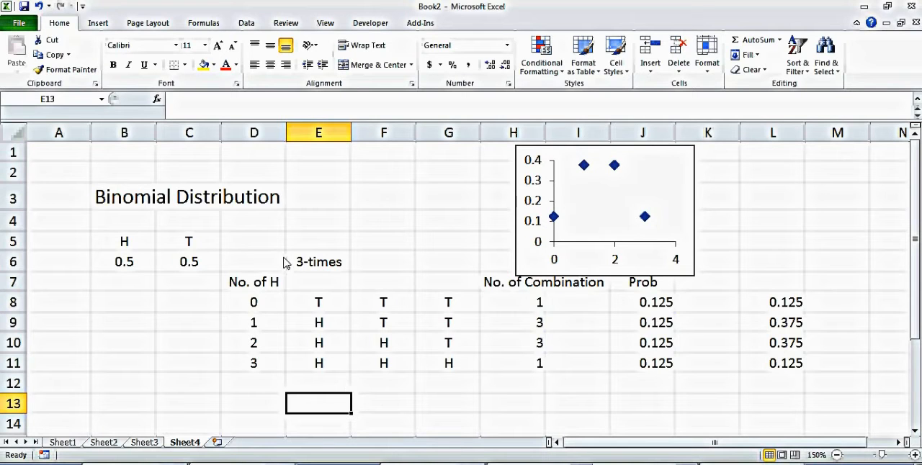
drag(269, 259, 757, 367)
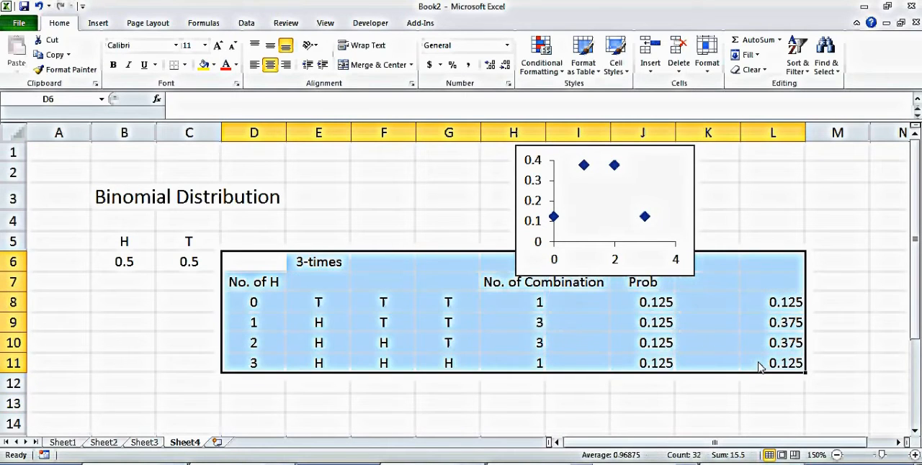
key(Delete)
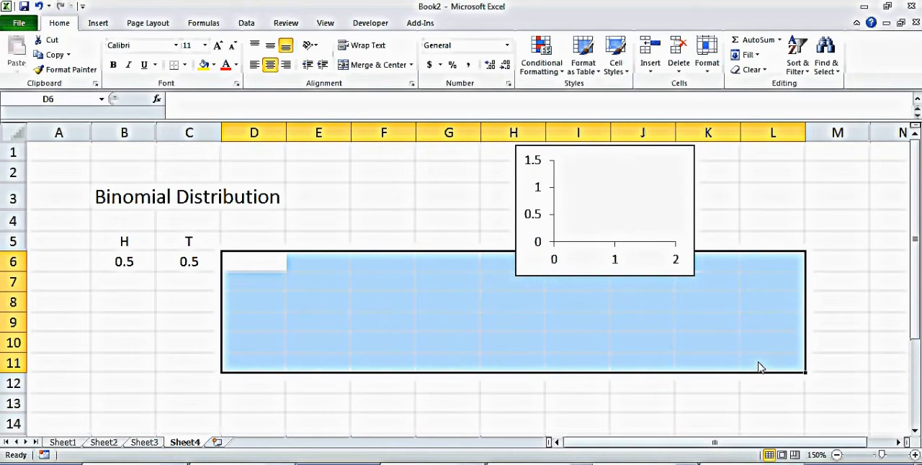
Step: Enter the label Throws in cell A9 and the value 100 in cell A11
click(127, 326)
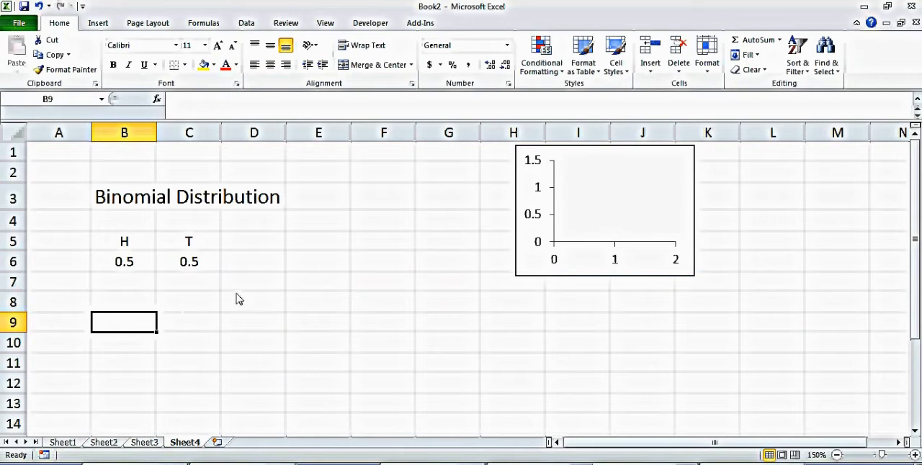
click(81, 327)
text(Throws)
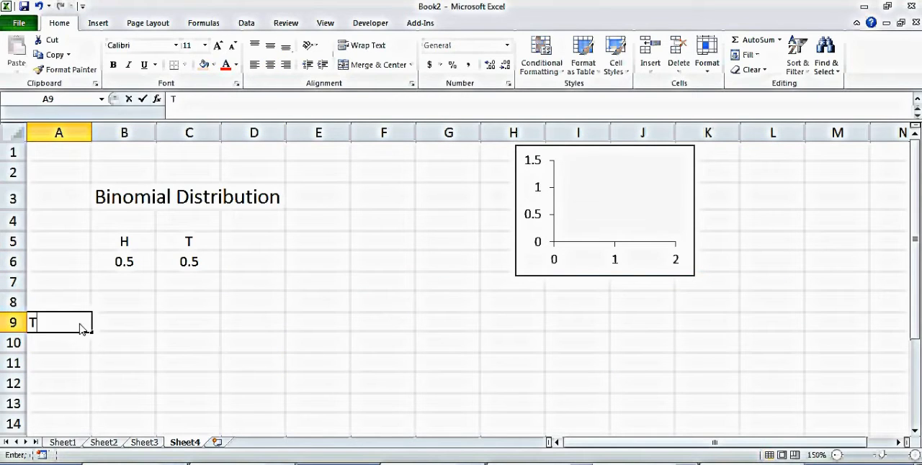
key(Return)
key(Return)
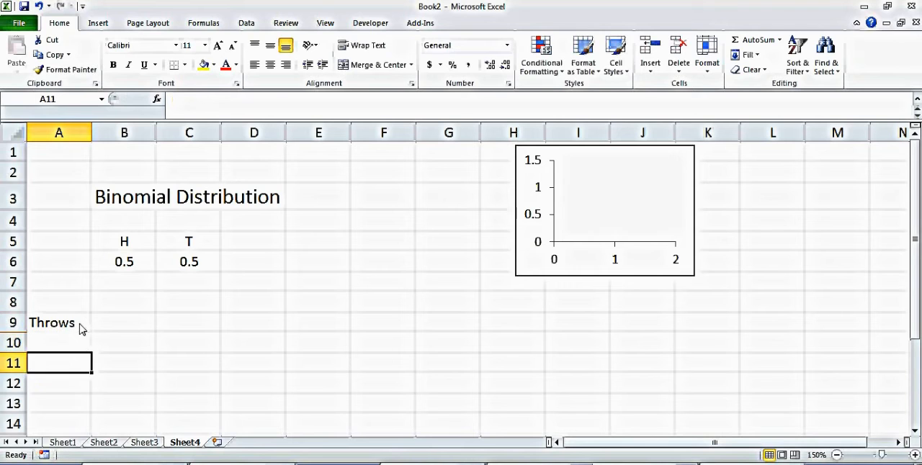
text(100)
key(Return)
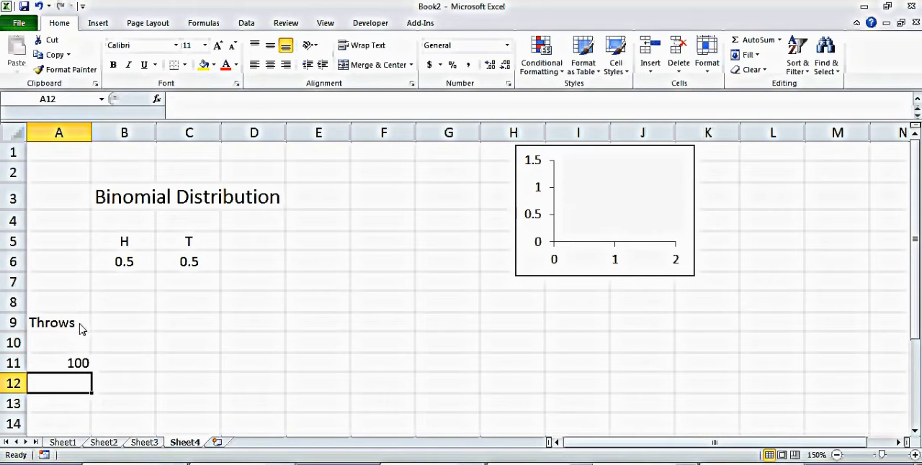
Step: Enter 0 in cell B11 and add the heading "No. of H" above it in B10
click(136, 368)
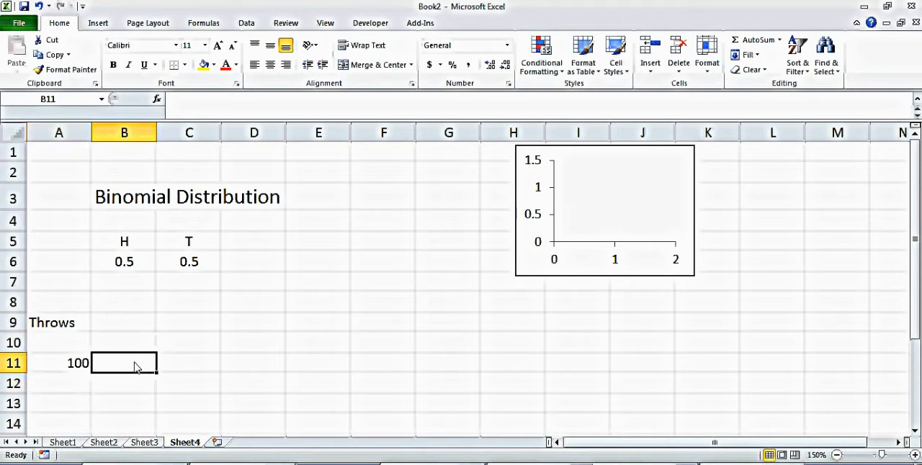
text(0)
key(Return)
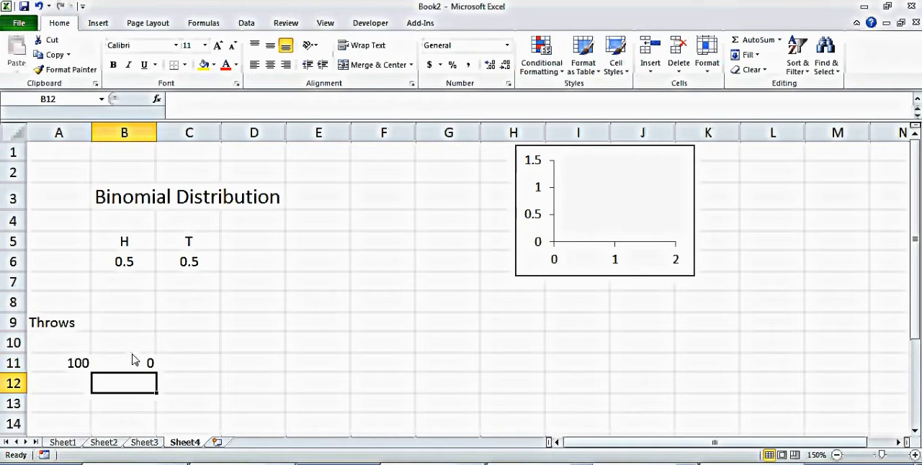
click(128, 347)
text(N)
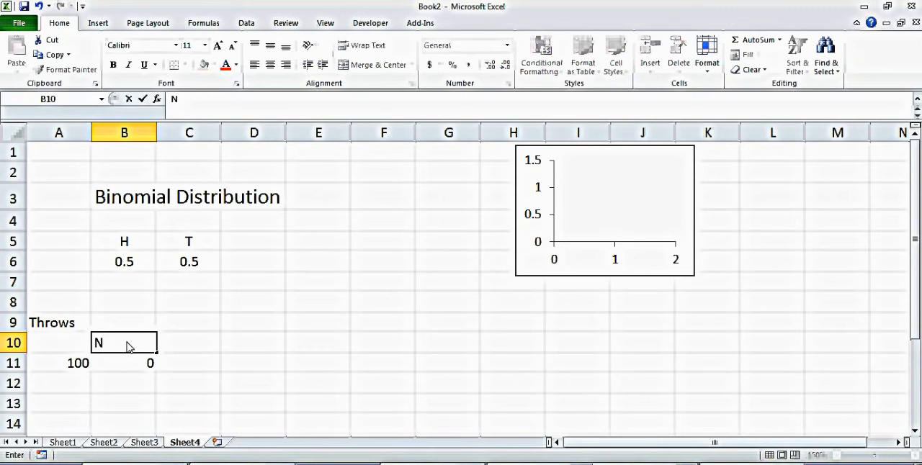
text(o. of H)
key(Return)
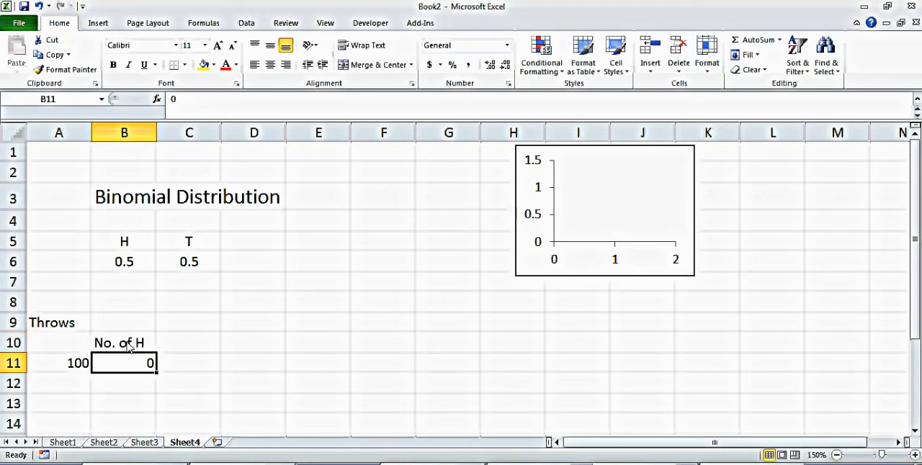
Step: Enter 1 and 2 in cells B12 and B13, and extend the number series down column B
click(150, 385)
text(1)
key(Return)
text(2)
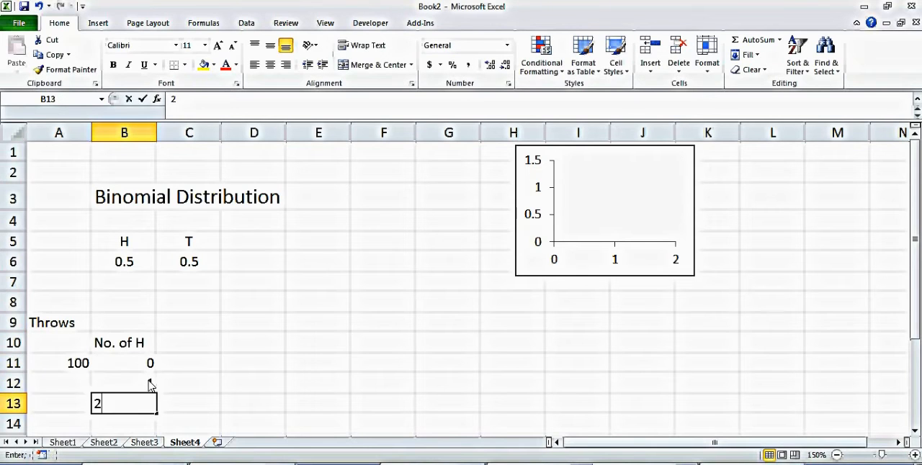
key(Return)
drag(133, 390, 185, 389)
click(247, 262)
key(Up)
key(Up)
key(Up)
key(Up)
key(Up)
key(Up)
key(Up)
key(Up)
key(Up)
key(Up)
key(Up)
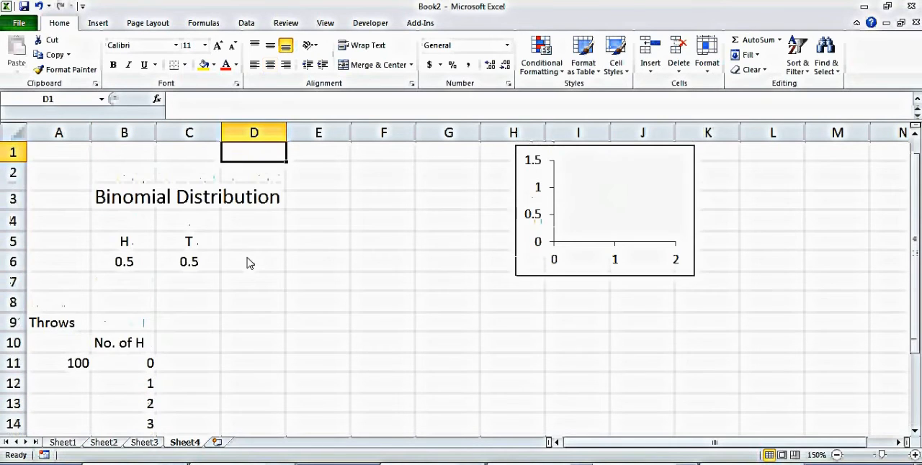
Step: Enter the formula =COMBIN(A11,B11) in cell C11 to calculate the combinations for zero heads
click(180, 366)
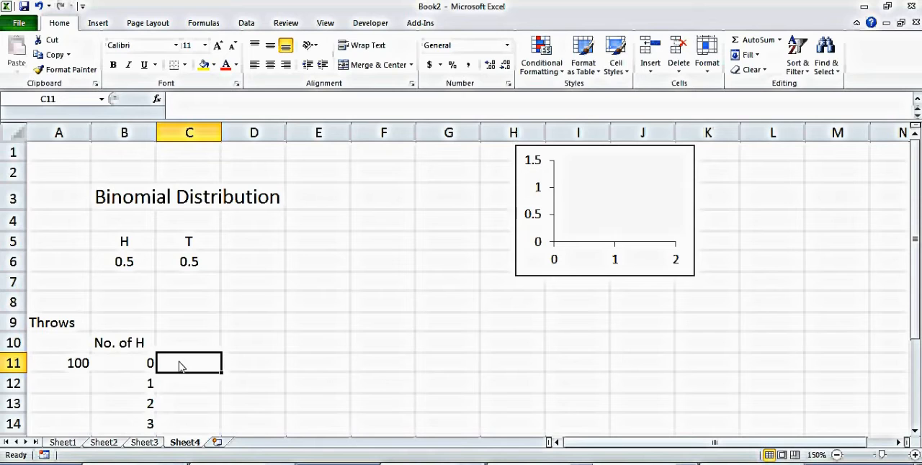
text(=comb)
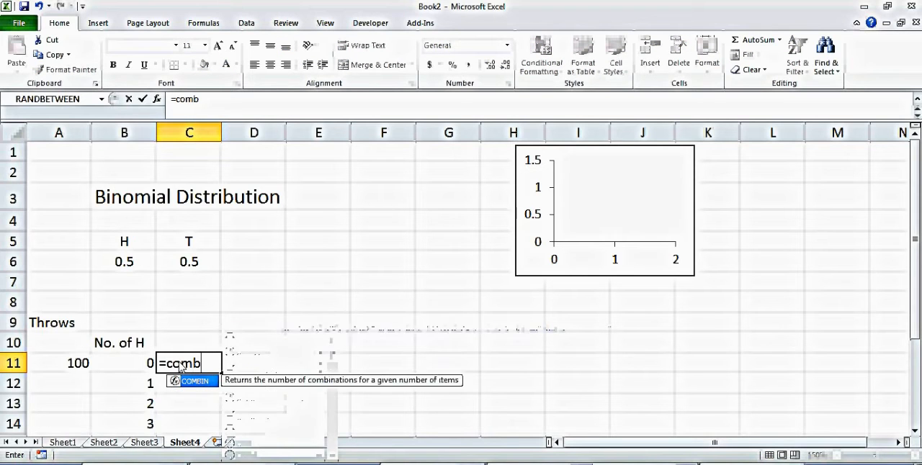
text(()
key(BackSpace)
text(i)
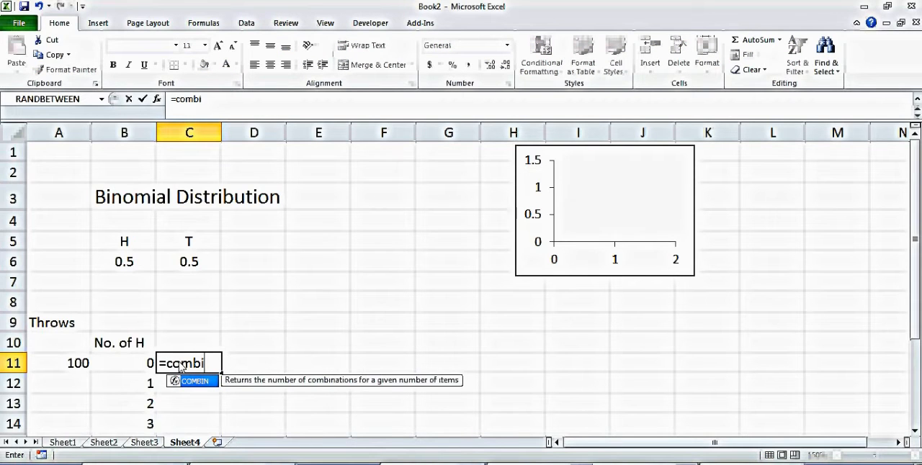
text(n))
key(BackSpace)
text(()
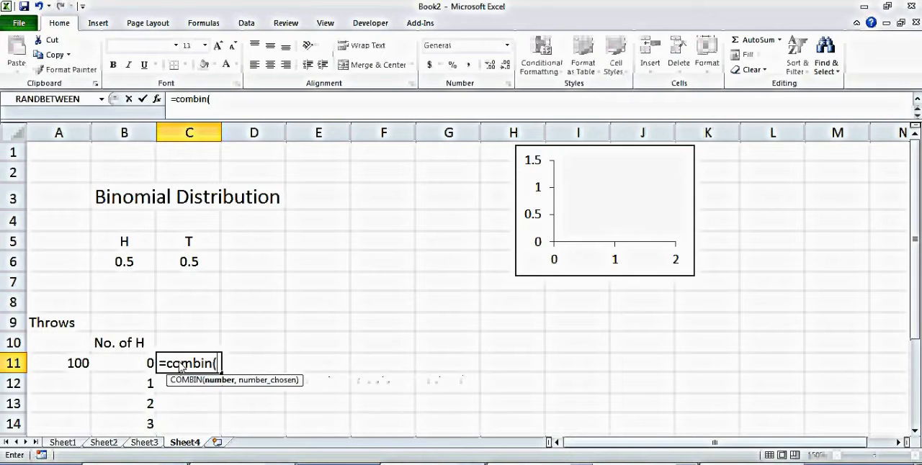
click(78, 368)
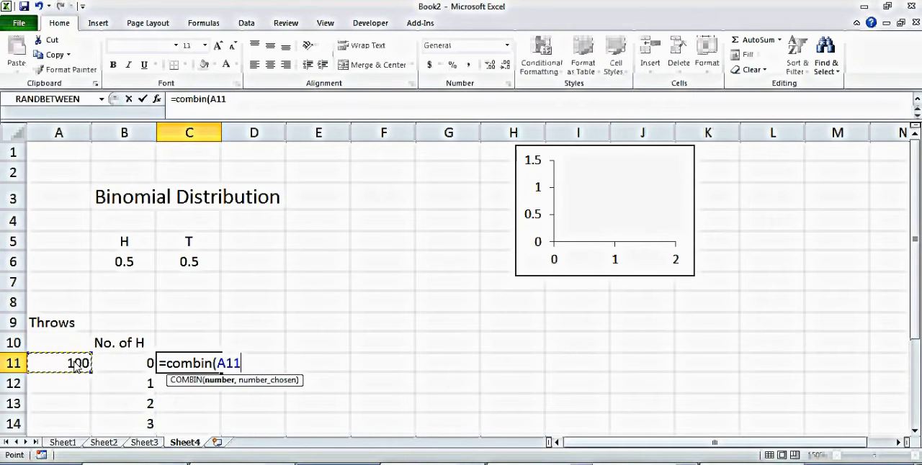
text(,)
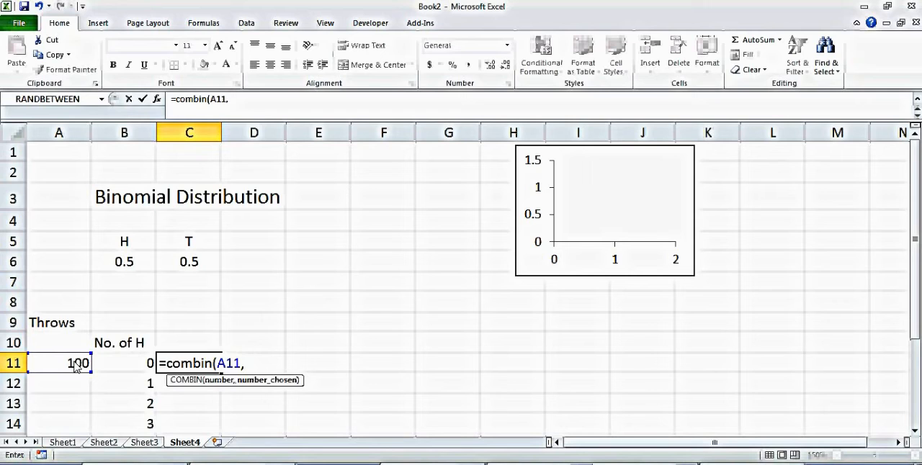
click(121, 365)
text())
key(Return)
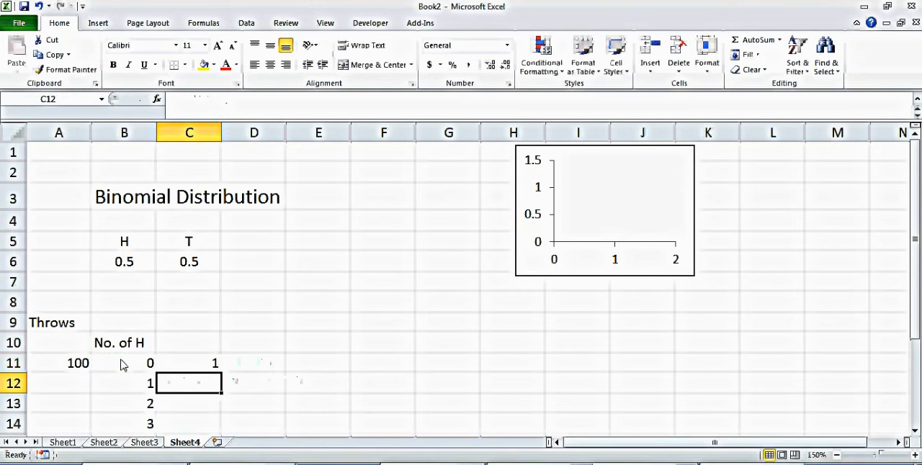
Step: Make the throws reference in the C11 formula absolute so it reads =COMBIN($A$11,B11)
click(218, 369)
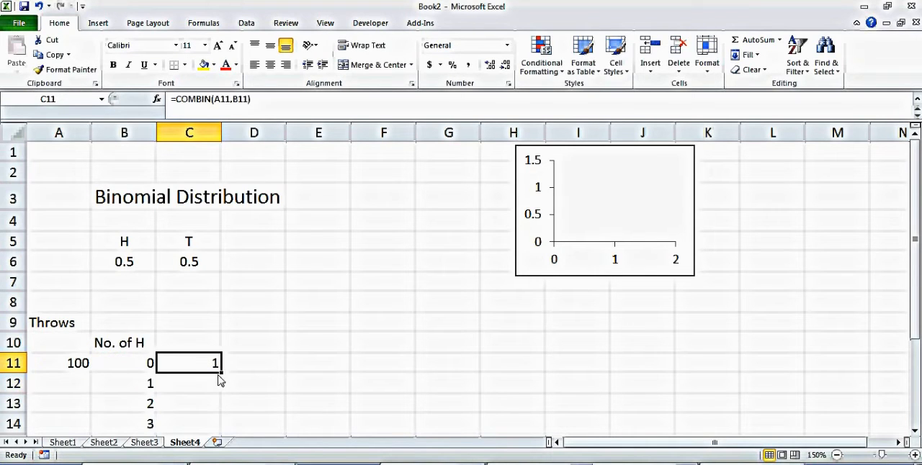
click(83, 364)
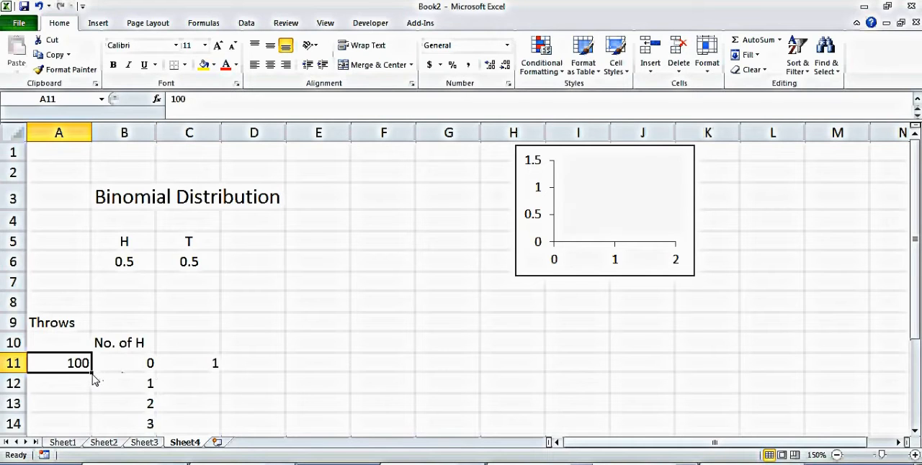
mouse_move(92, 374)
mouse_down()
mouse_move(85, 435)
mouse_move(88, 370)
mouse_up()
click(210, 363)
double_click(209, 363)
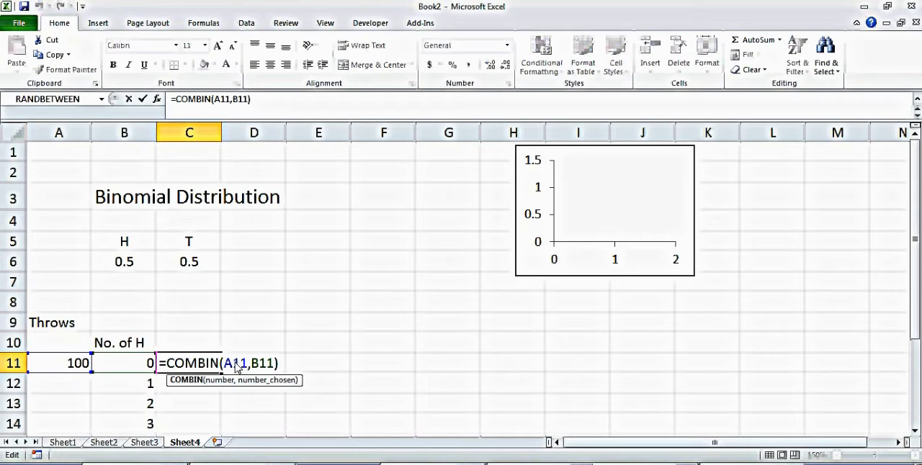
click(231, 364)
text($)
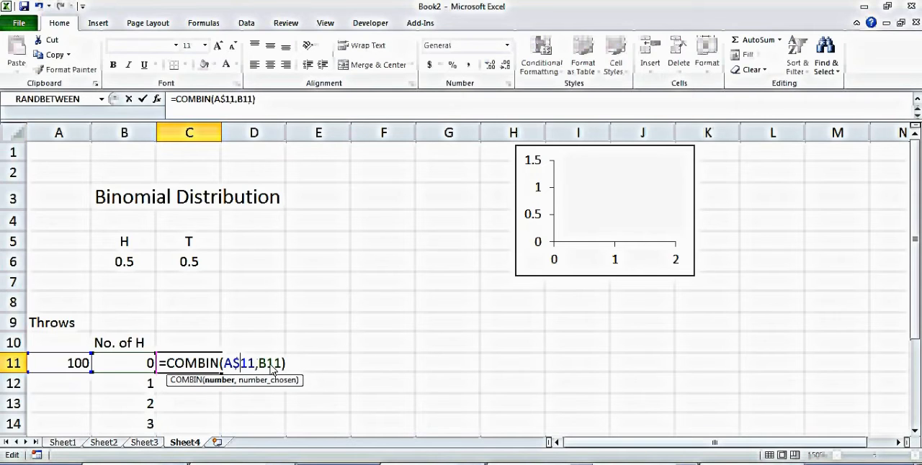
double_click(228, 365)
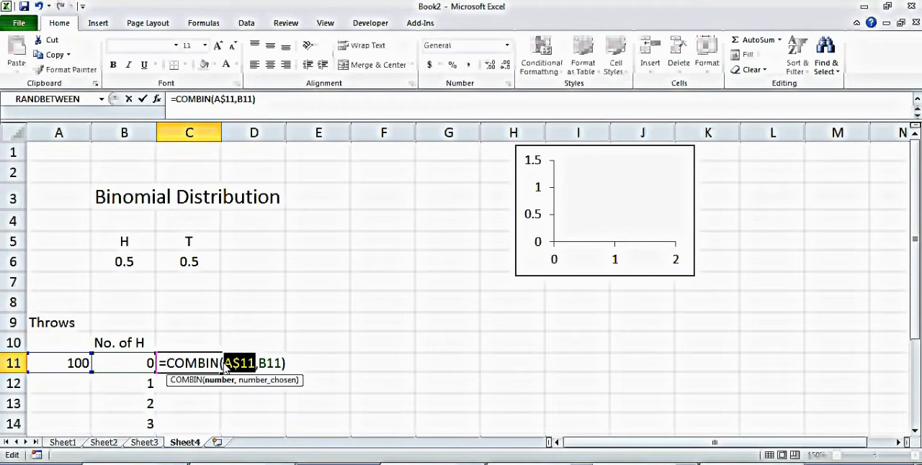
click(224, 366)
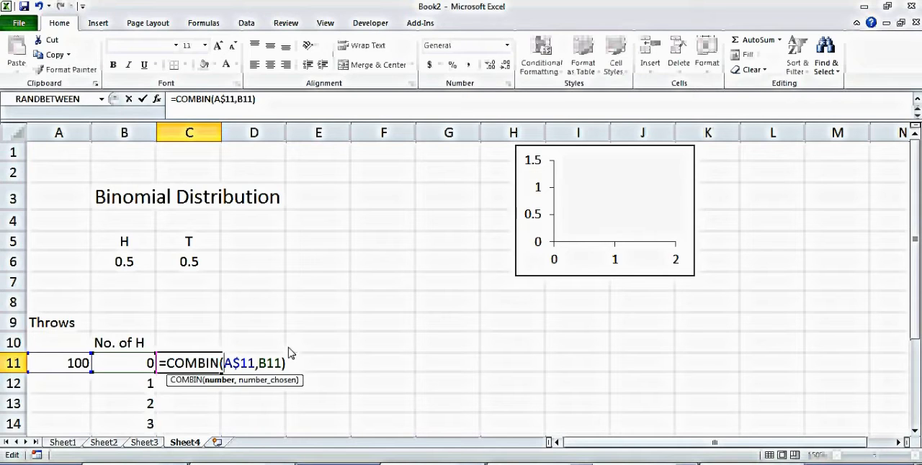
text($)
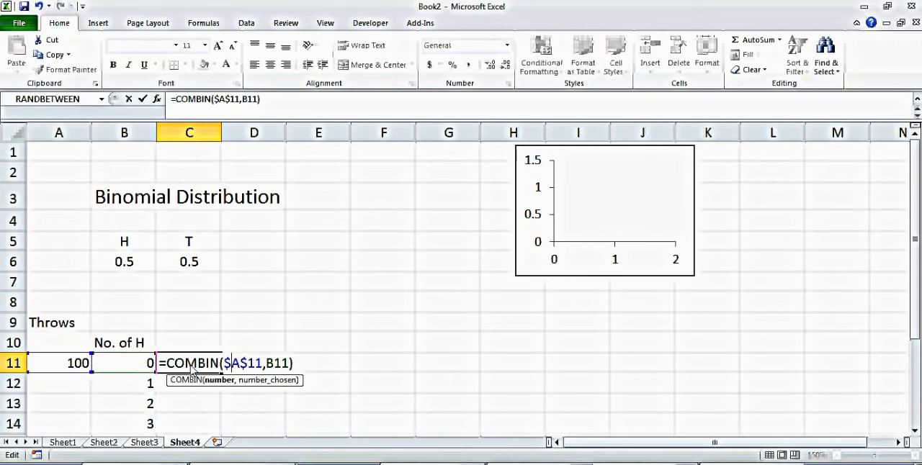
key(Return)
Step: Move the throws value 100 to cell B8 and its Throws label to cell A8
click(79, 368)
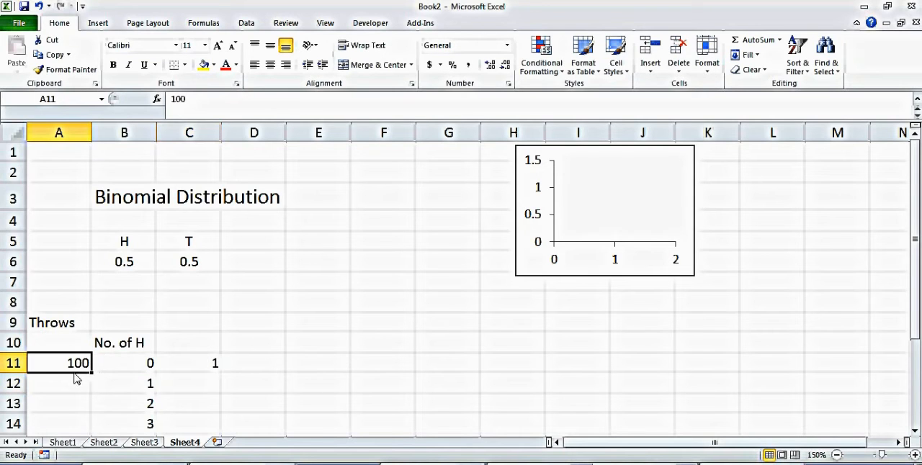
drag(75, 374, 136, 311)
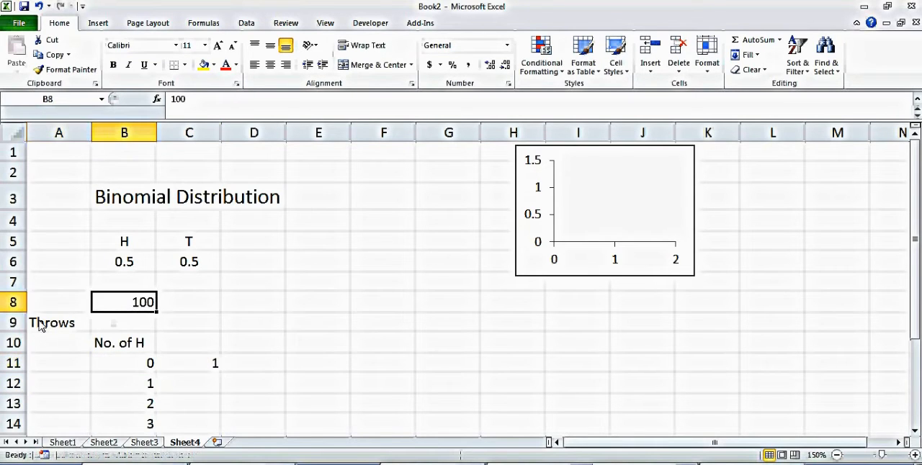
click(54, 330)
drag(62, 337, 72, 302)
click(225, 344)
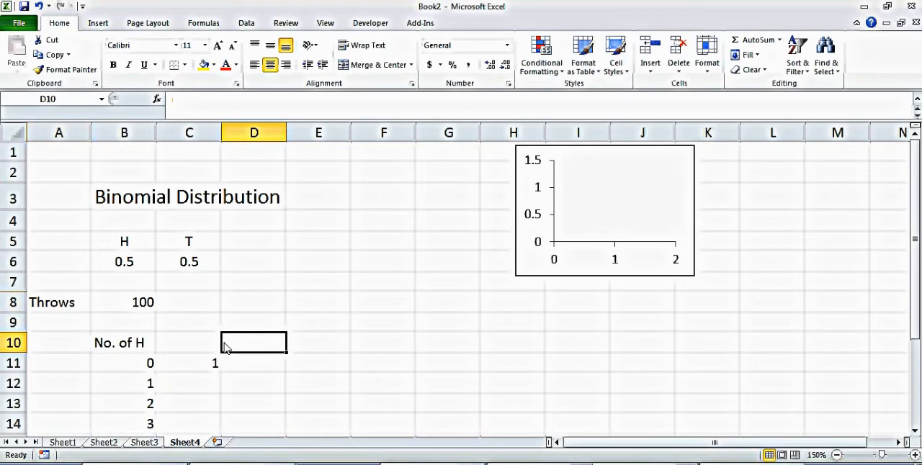
click(192, 367)
double_click(198, 366)
text('BIN($B$8,B11)
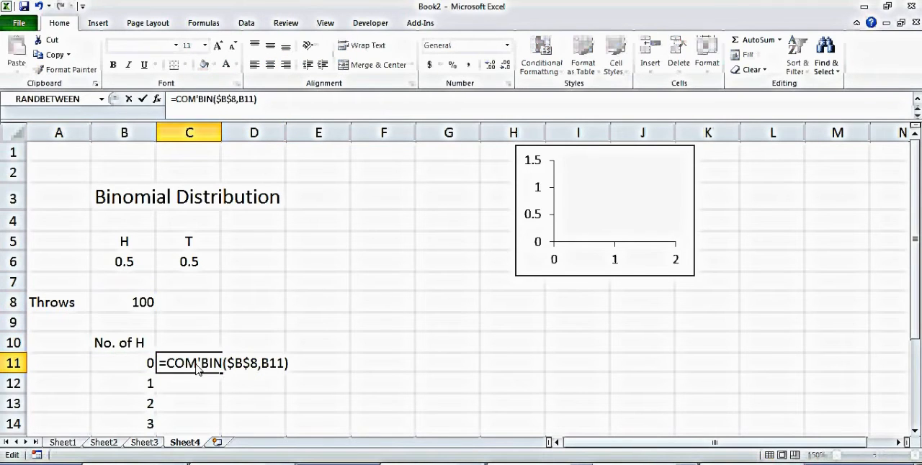
text(===)
key(BackSpace)
key(BackSpace)
key(BackSpace)
key(BackSpace)
key(Return)
click(230, 372)
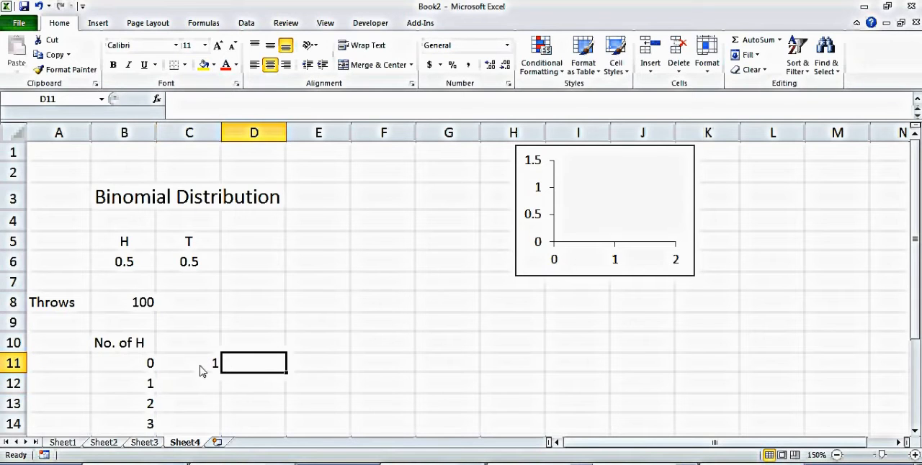
Step: Fill the combination formula from C11 down column C alongside the numbers of heads
click(203, 370)
drag(222, 379, 212, 431)
click(278, 345)
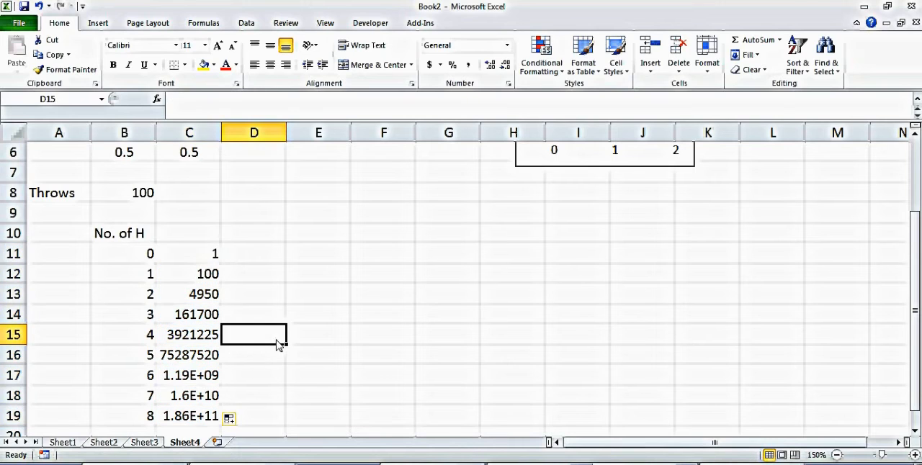
Step: Inspect the copied formulas in C12 and C15 to check which cells they reference
double_click(203, 277)
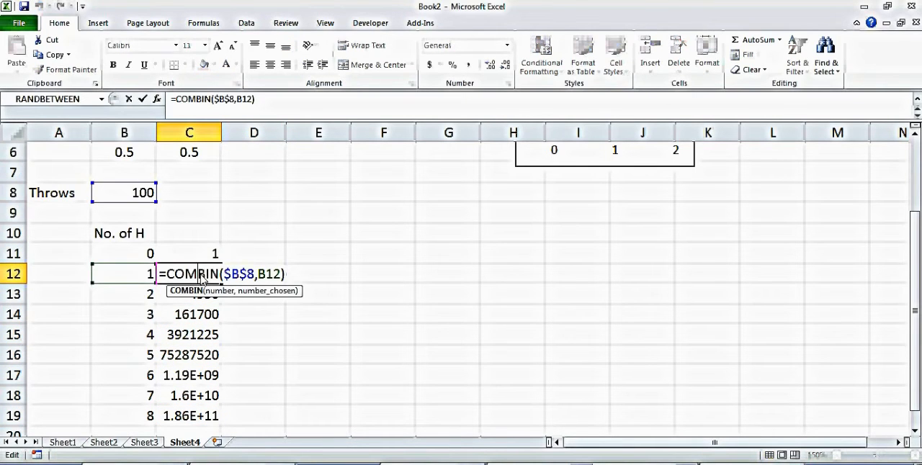
click(201, 278)
key(Return)
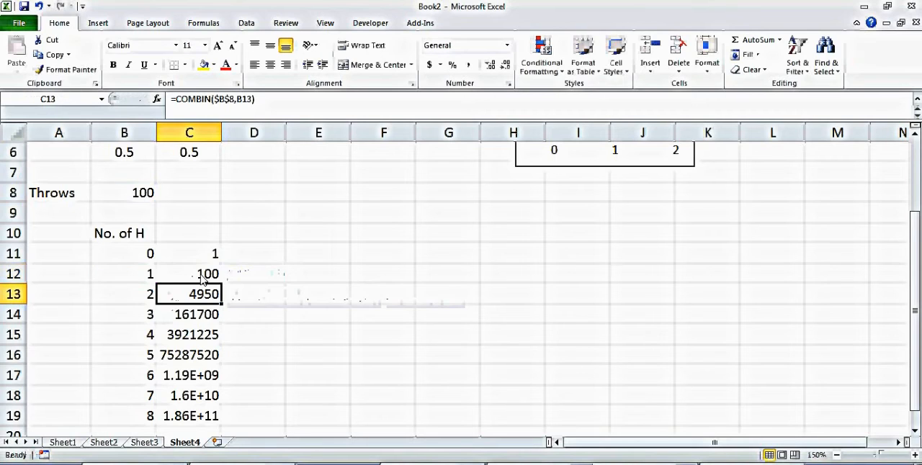
click(212, 333)
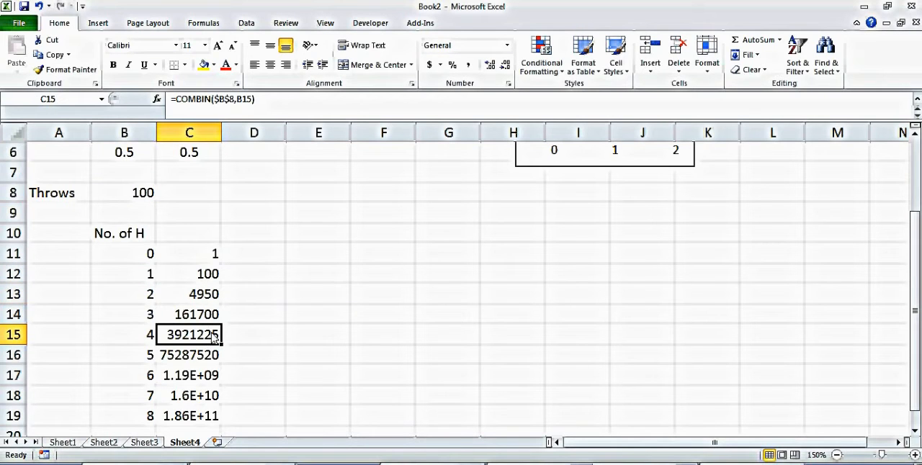
double_click(212, 337)
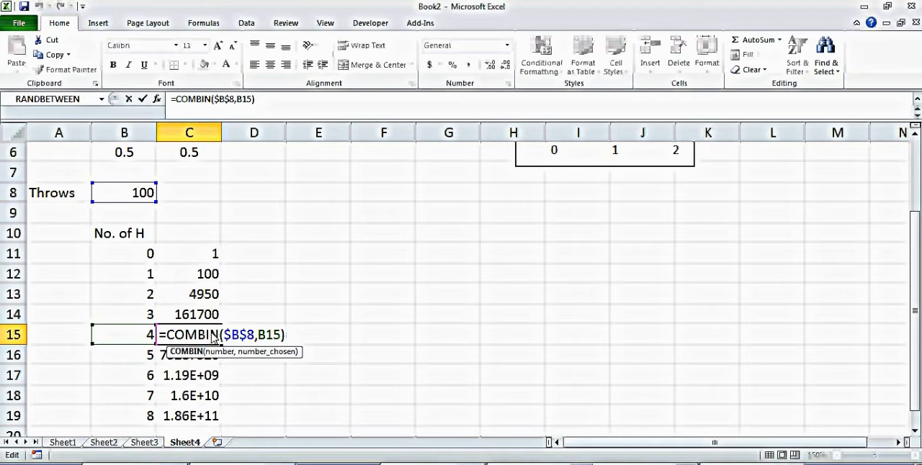
key(Return)
key(Up)
key(Up)
key(Up)
key(Up)
key(Up)
key(Up)
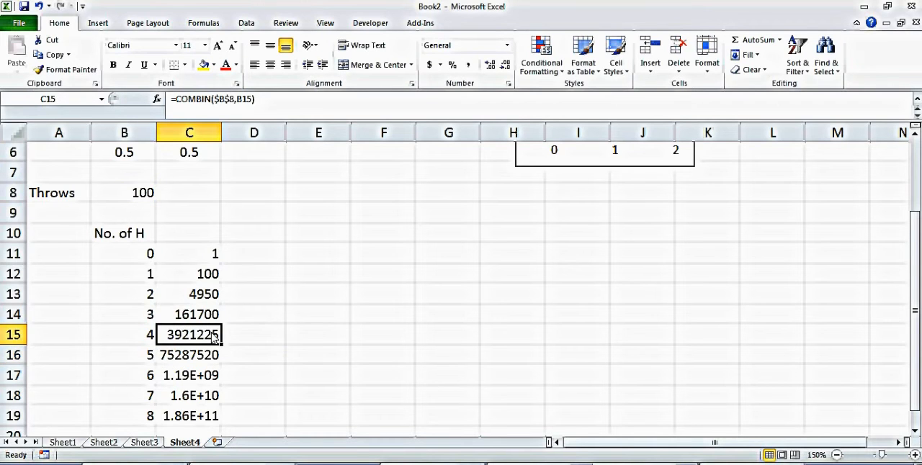
Step: Inspect the copied combination formulas in C11 and C19 and the matching number of heads in B19
key(Down)
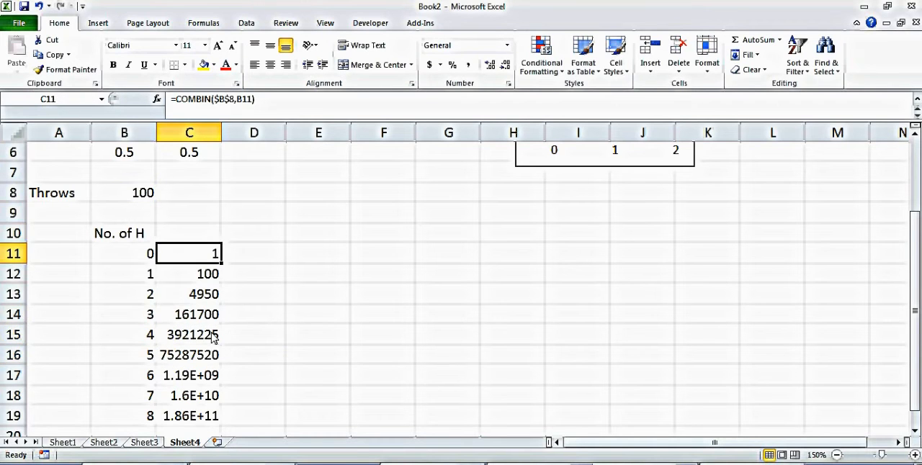
click(203, 401)
key(Down)
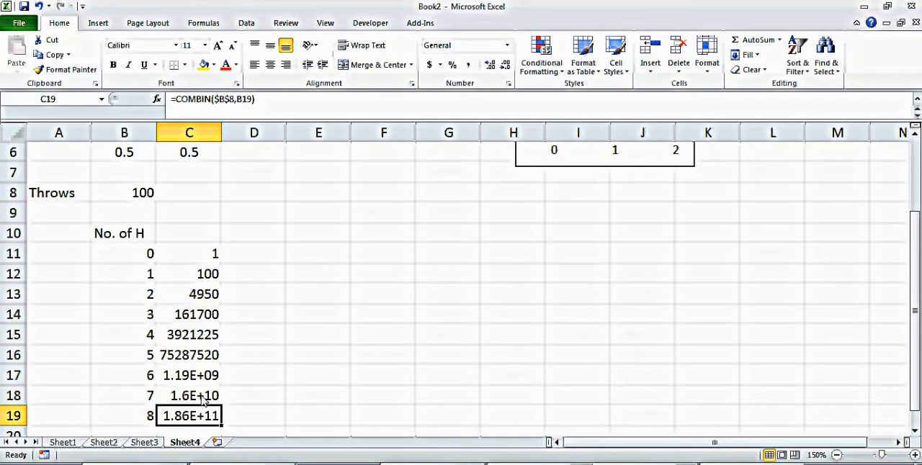
click(151, 416)
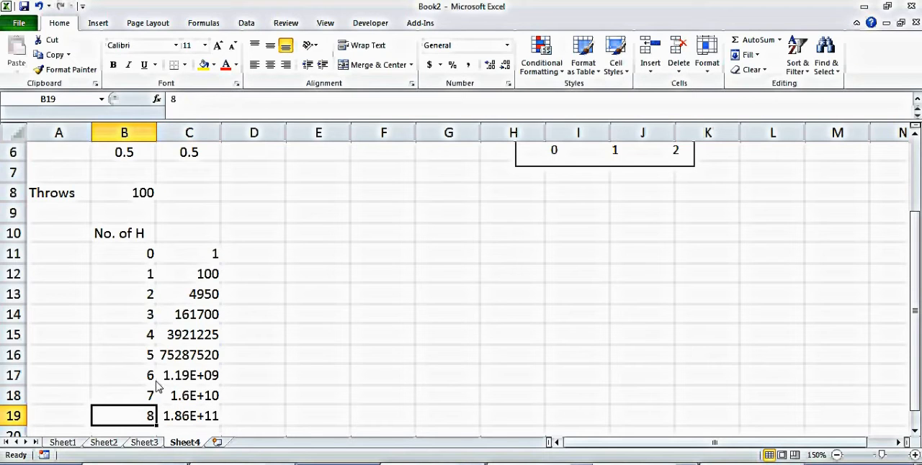
key(Up)
key(Up)
key(Up)
key(Up)
key(Up)
key(Up)
key(Up)
key(Up)
key(Up)
key(Up)
key(Up)
key(Up)
key(Up)
key(Up)
key(Up)
key(Up)
key(Up)
key(Up)
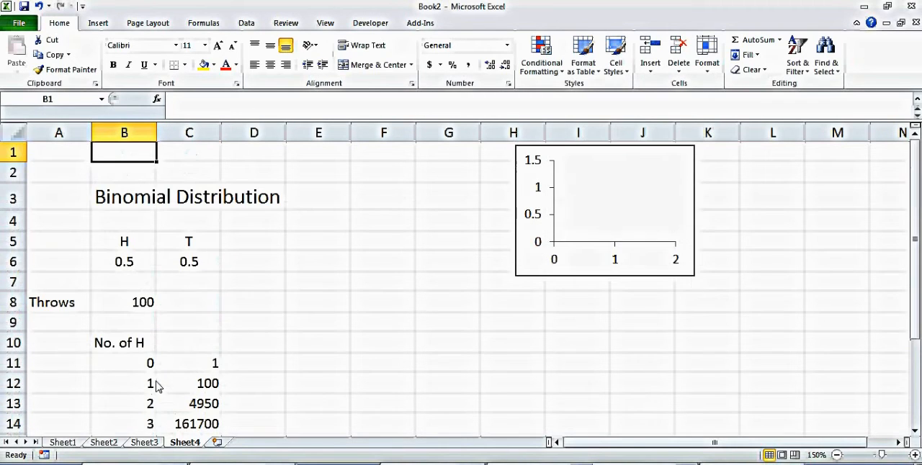
Step: Start a formula in D11 with an absolute reference to the tails probability, =$C$6
click(271, 367)
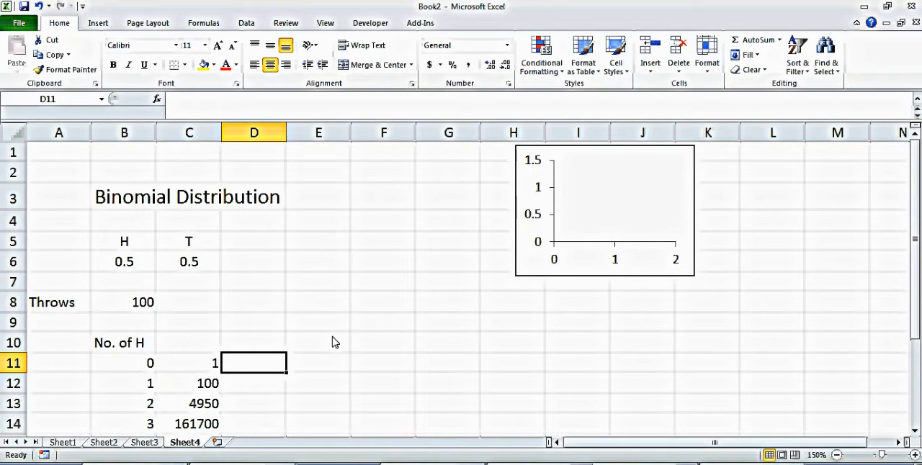
text(=)
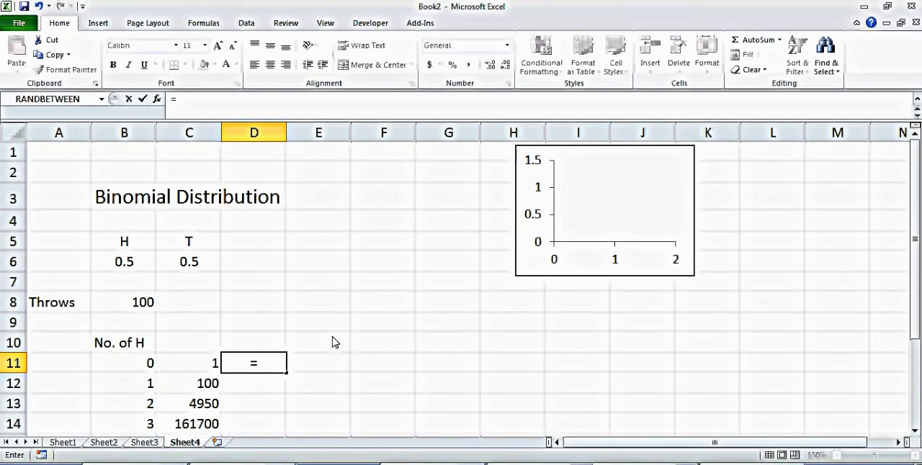
click(186, 265)
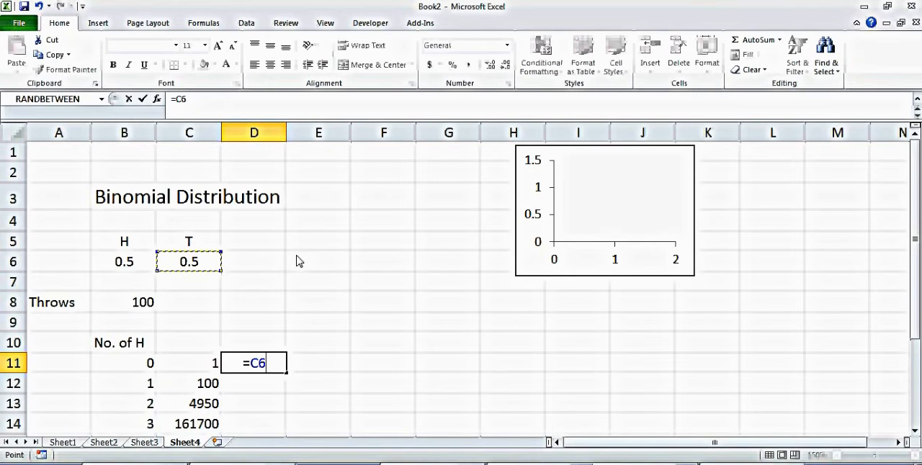
click(259, 367)
text($)
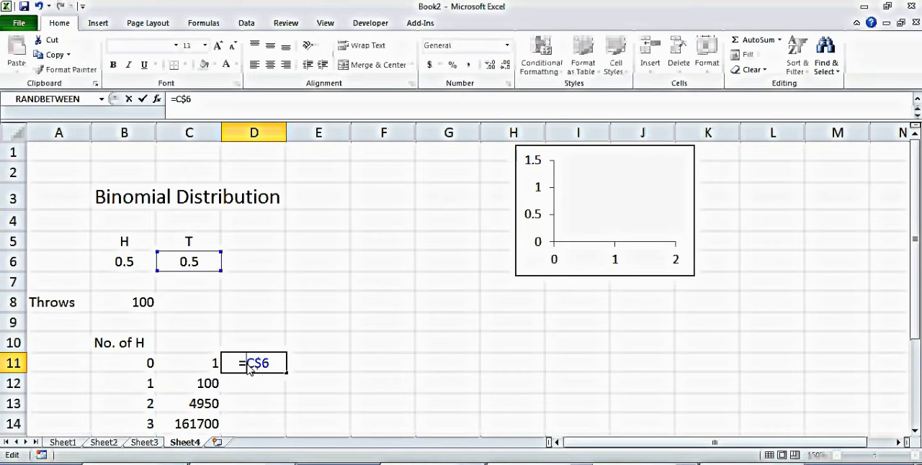
text($6)
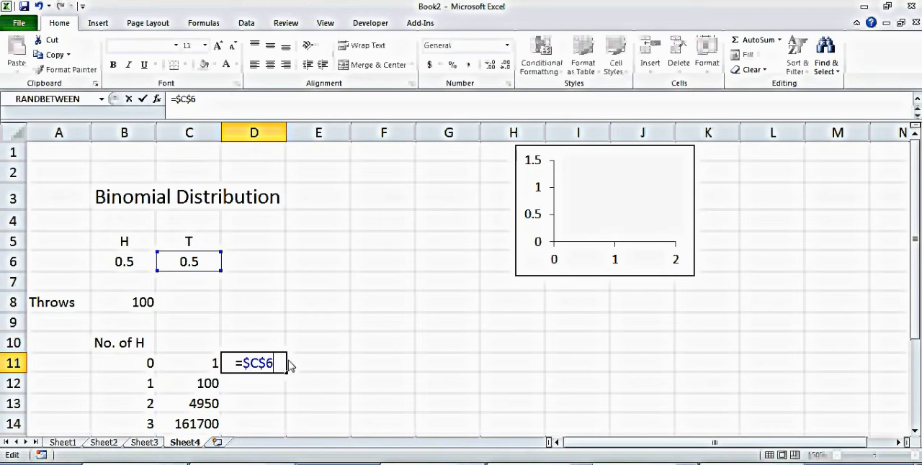
text(^)
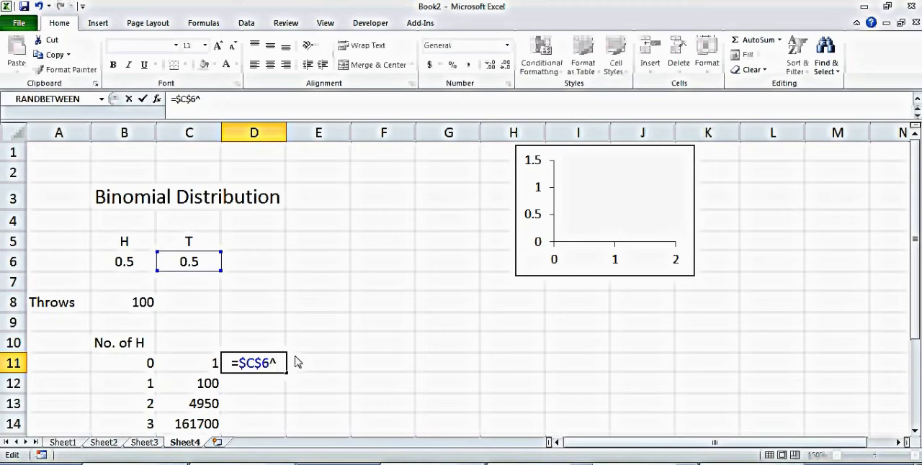
text((11)
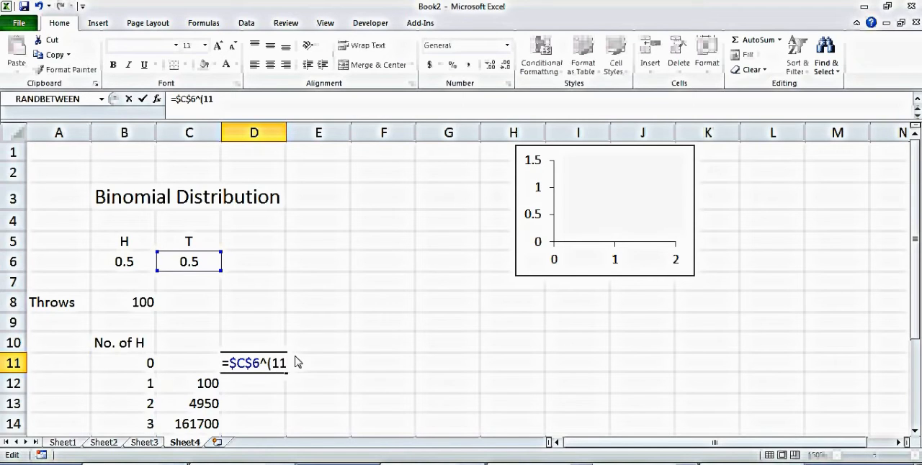
Step: Complete the D11 formula by raising the tails probability to the number of tails, giving =$C$6^(100-B11)
key(BackSpace)
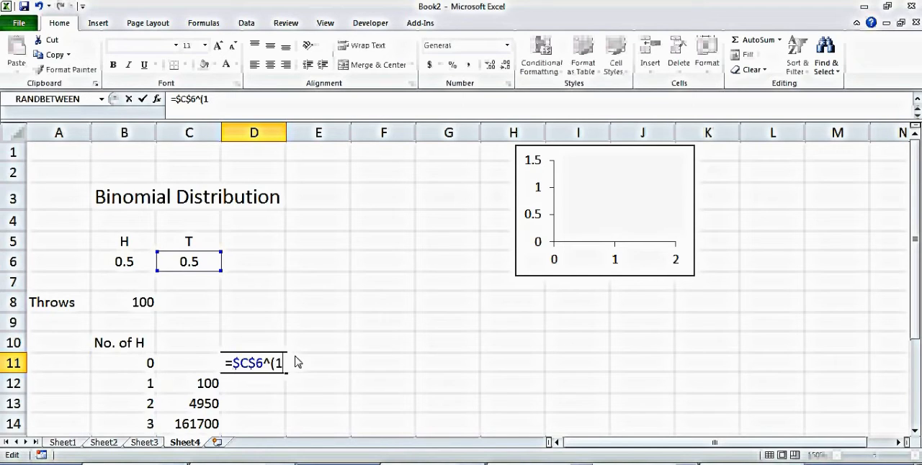
text(00-)
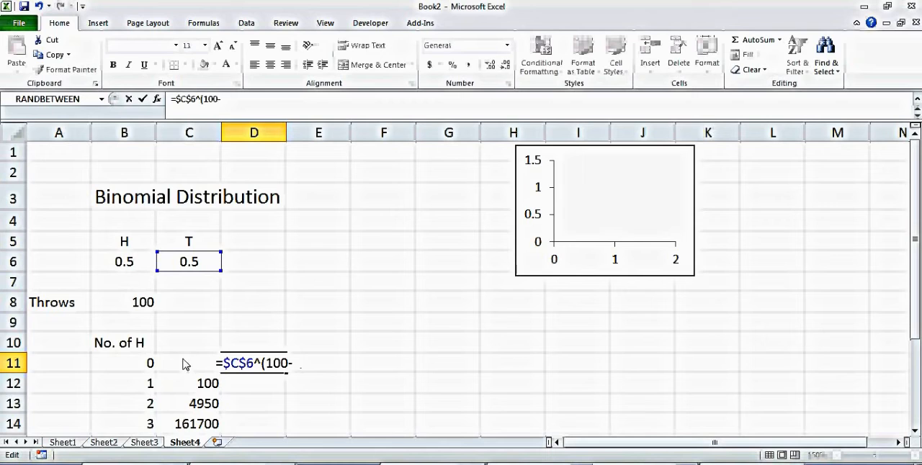
click(144, 364)
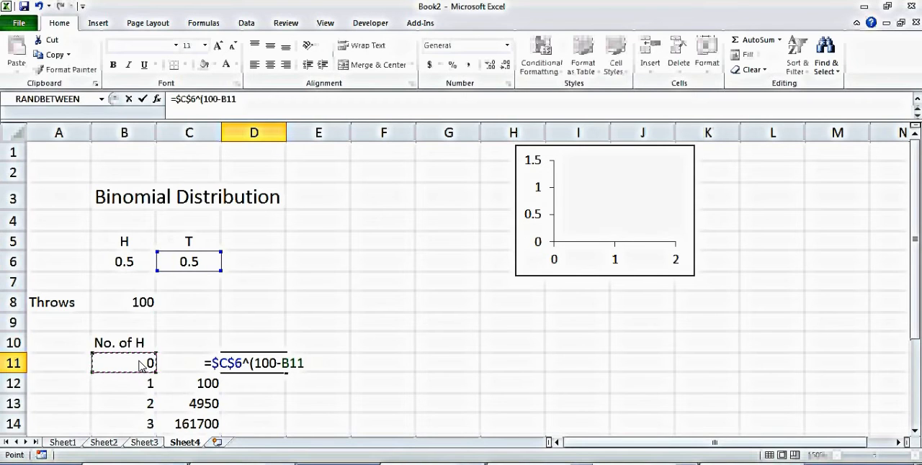
text())
key(Return)
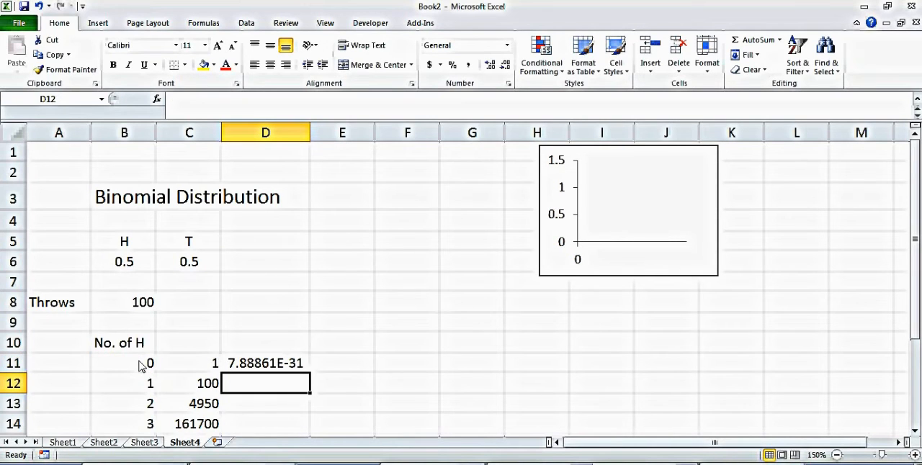
Step: Check the formula in D11 and fill it down column D to D19
double_click(299, 364)
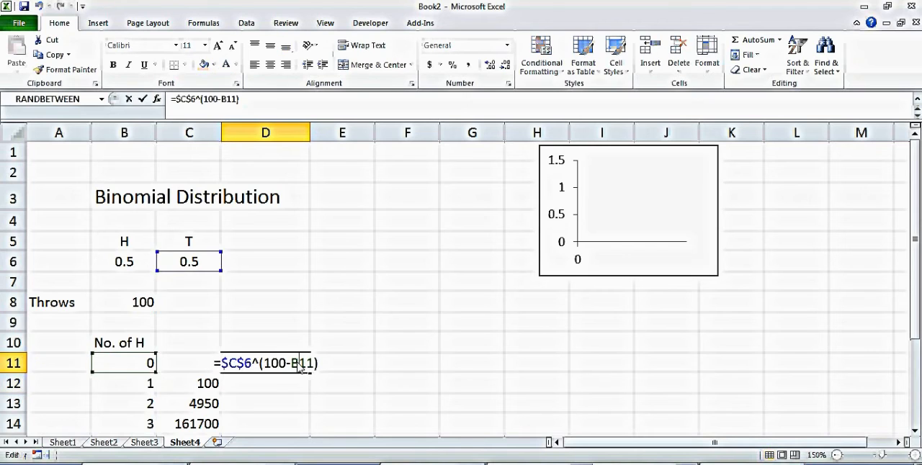
key(Return)
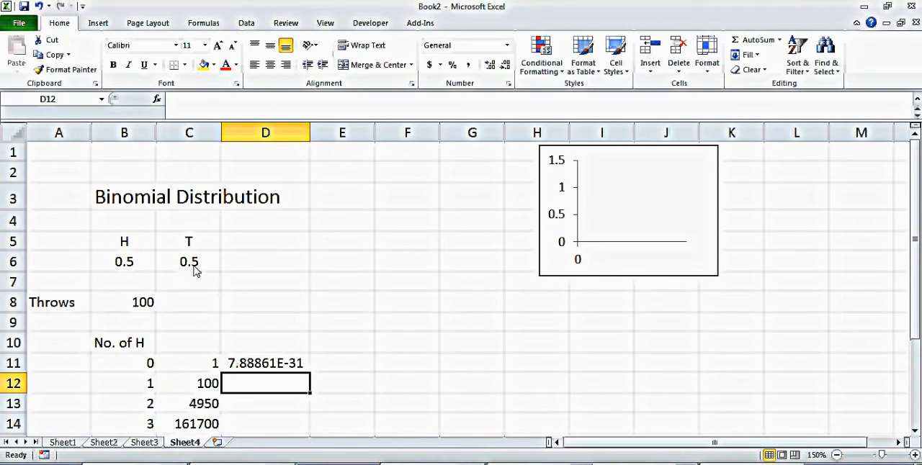
click(274, 368)
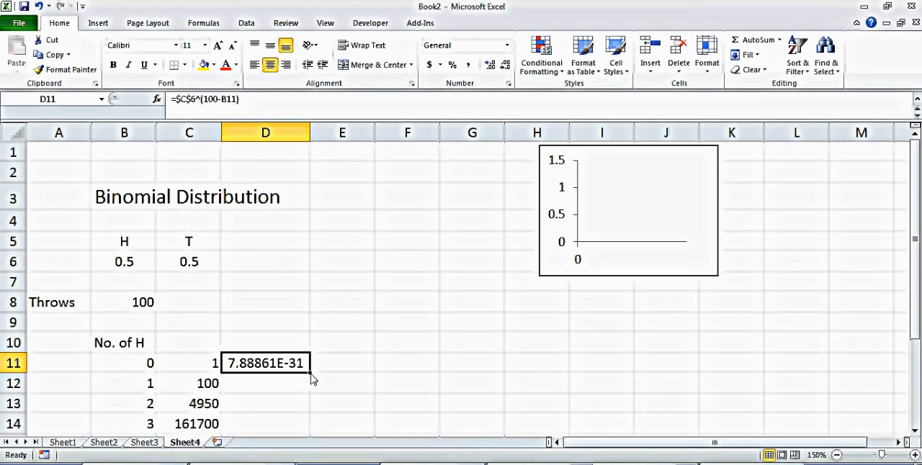
drag(310, 374, 298, 459)
drag(292, 421, 292, 416)
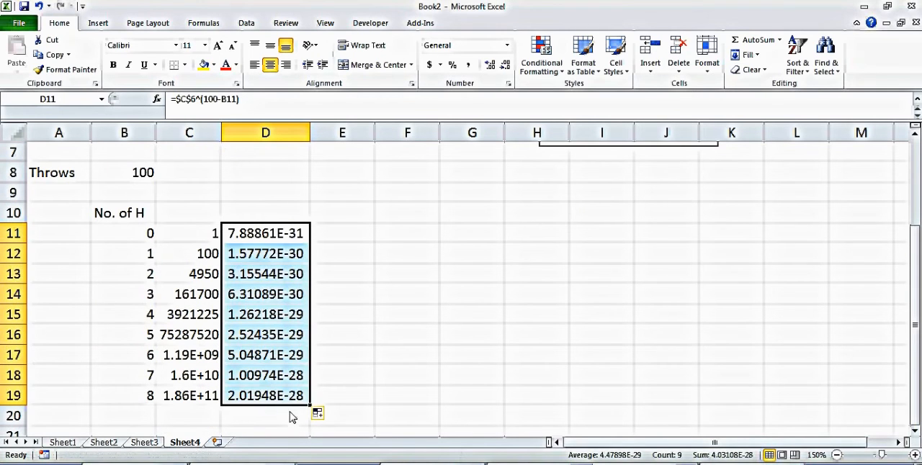
Step: Enter the heading Prob in cell E10
click(353, 319)
key(ctrl+Up)
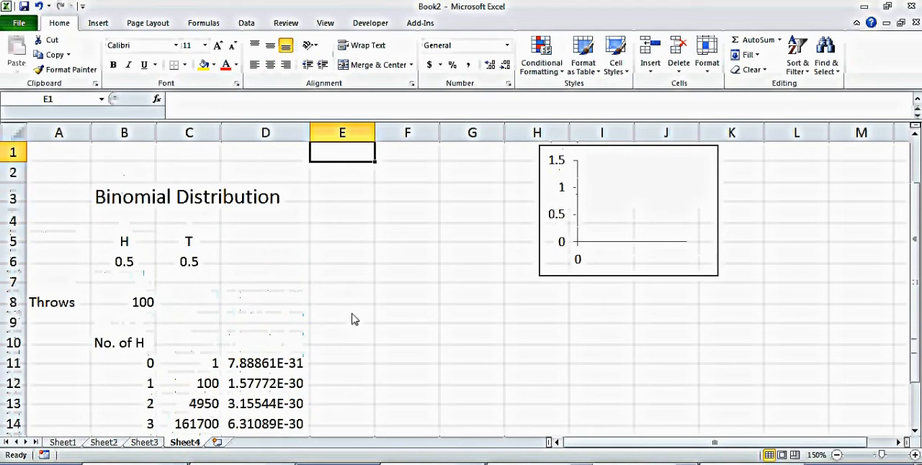
click(341, 353)
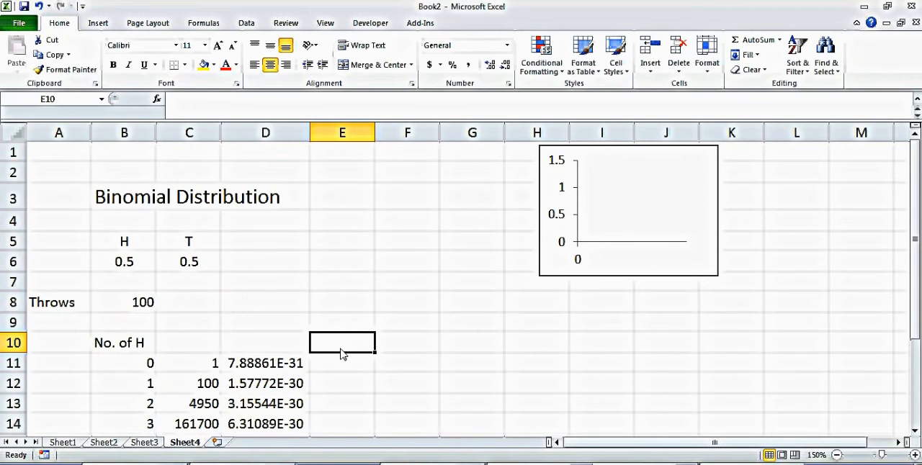
text(Prob)
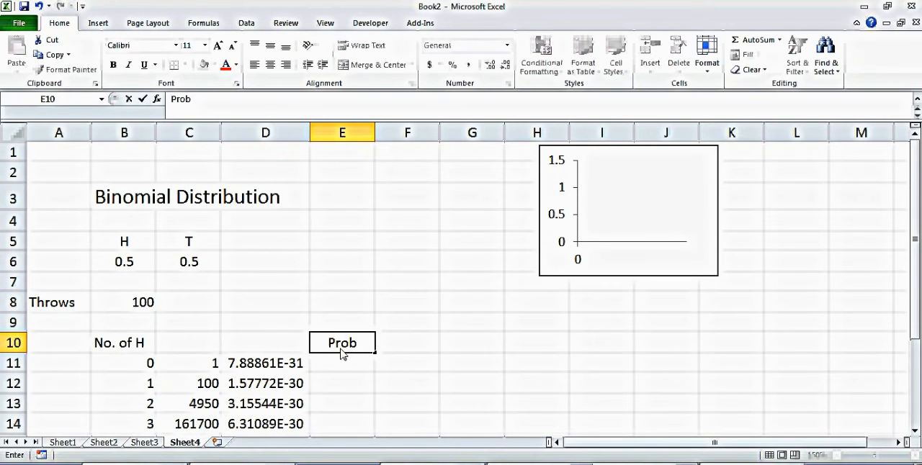
key(Return)
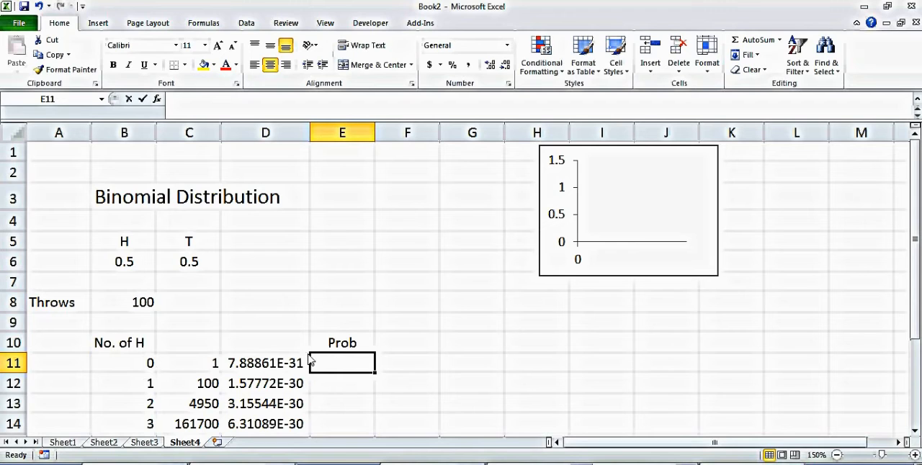
Step: Enter =D11*C11 in E11 under the Prob heading and fill it down to E19
text(=)
click(276, 365)
text(*)
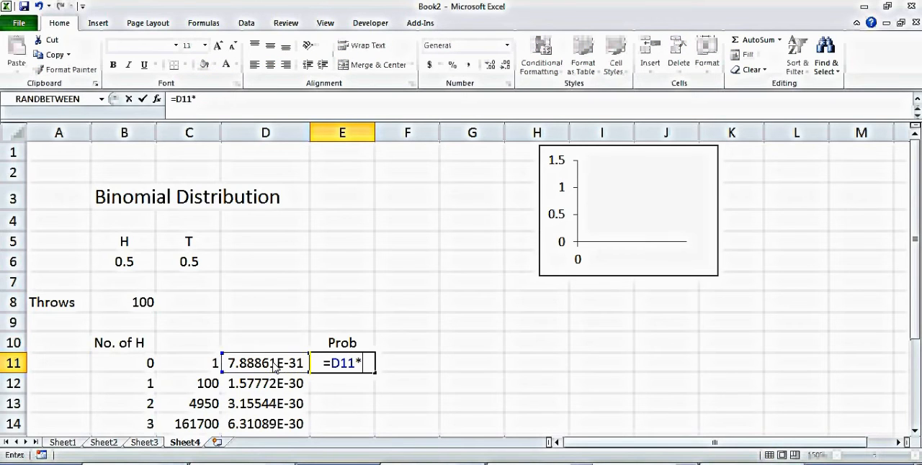
click(201, 364)
key(Return)
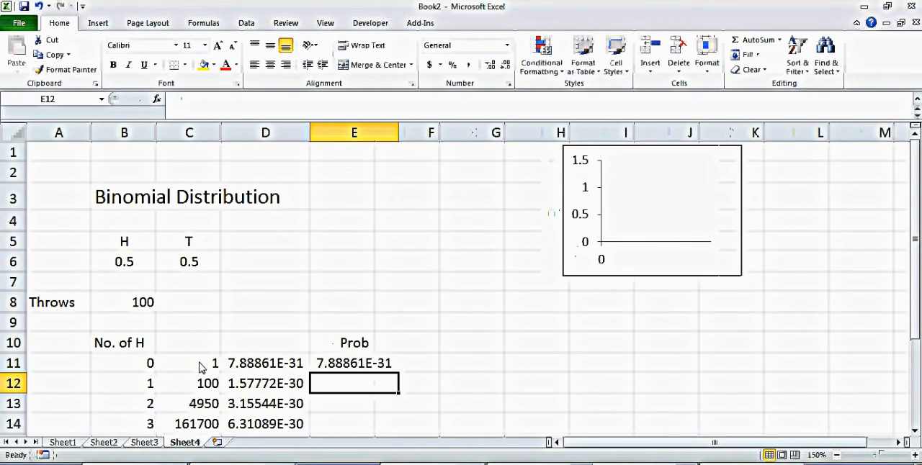
click(382, 365)
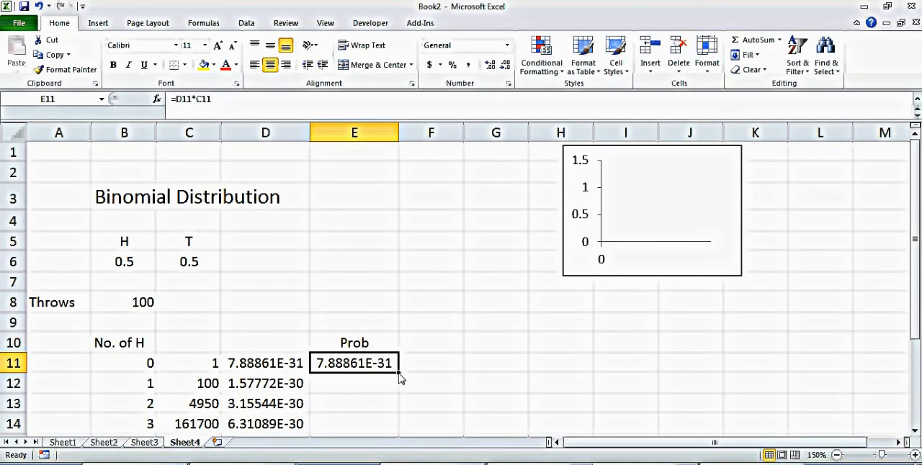
drag(399, 374, 371, 411)
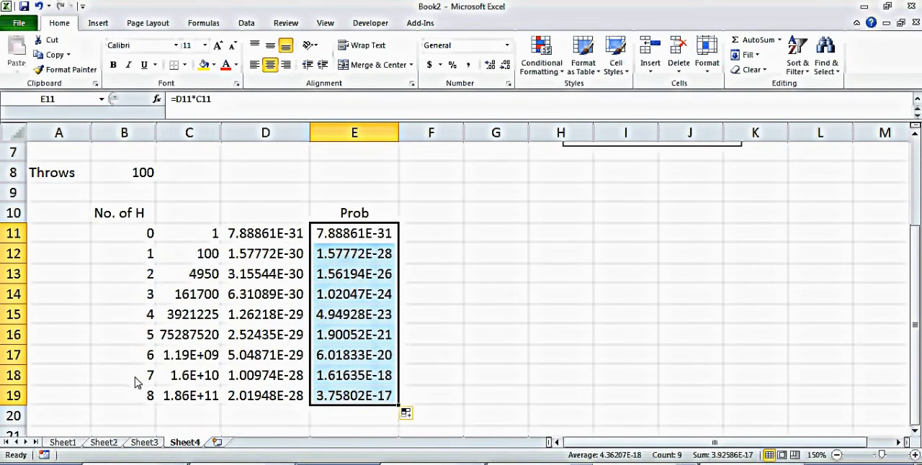
Step: Extend the head counts and formulas of columns B to E down to row 111, ending at 100 heads
drag(137, 383, 362, 207)
click(249, 249)
click(148, 202)
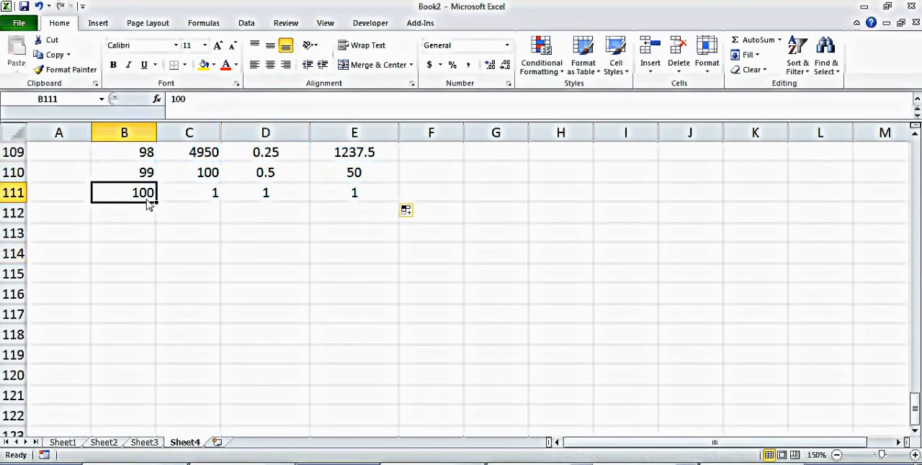
Step: Review the last rows of the table and the probability formula in E111 for 100 heads
key(Up)
key(Up)
key(Up)
key(Up)
key(Up)
key(Up)
key(Up)
key(Up)
key(Up)
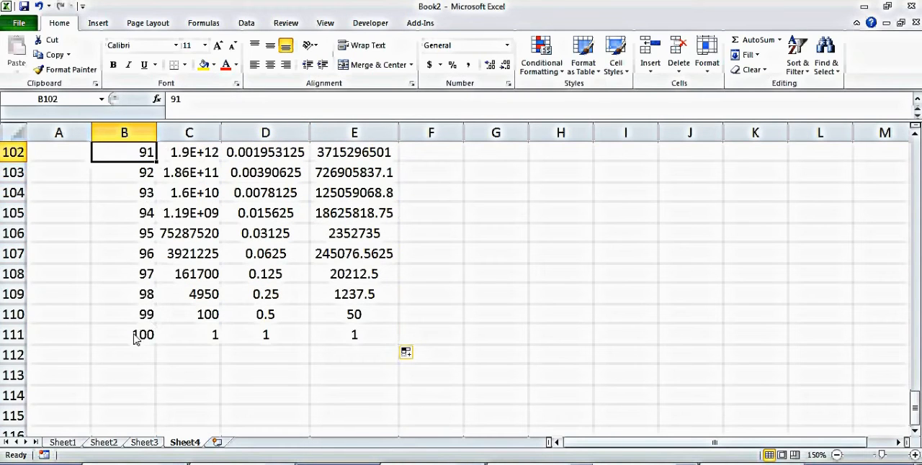
click(135, 339)
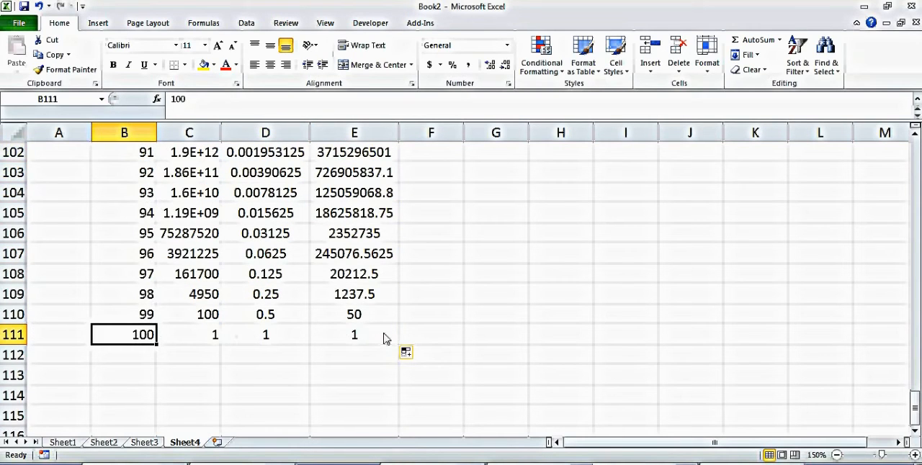
click(386, 338)
key(F2)
key(Return)
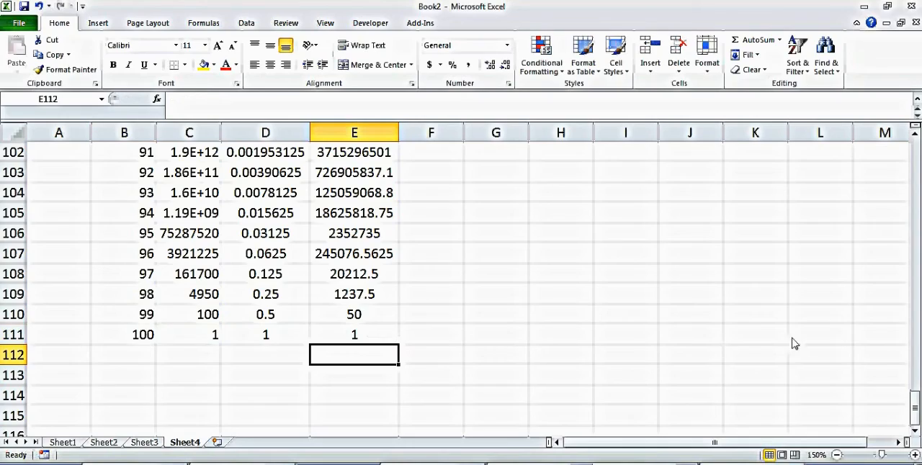
Step: Return to the start of the table and check which cells the probability formula in E11 multiplies
drag(911, 403, 915, 173)
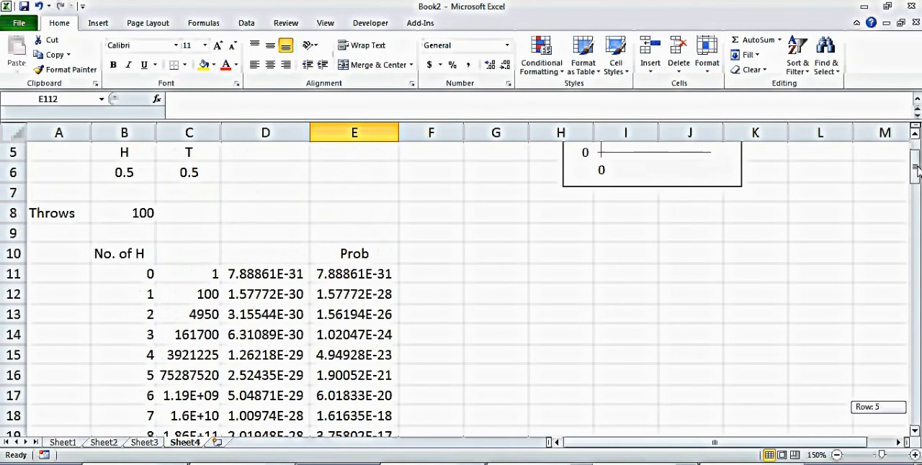
double_click(362, 279)
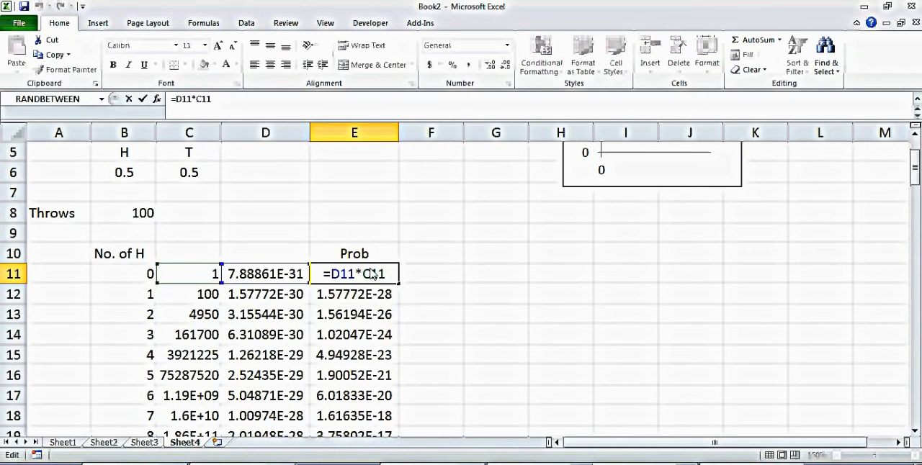
key(Return)
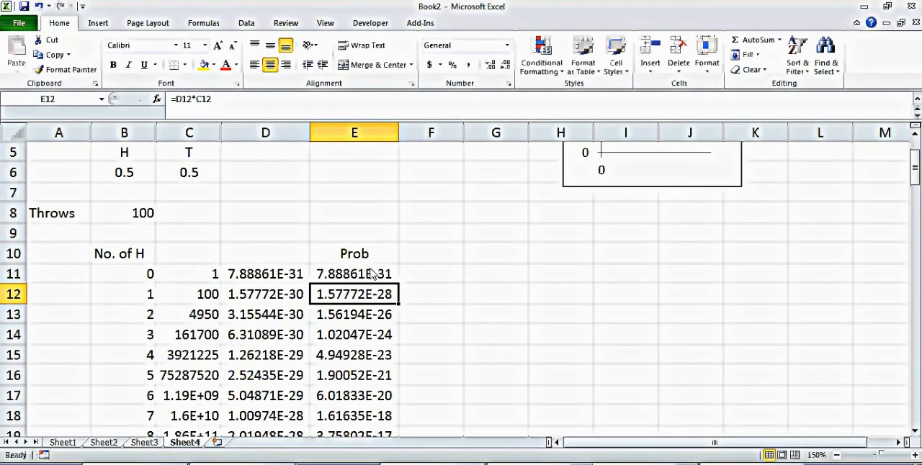
drag(916, 172, 914, 397)
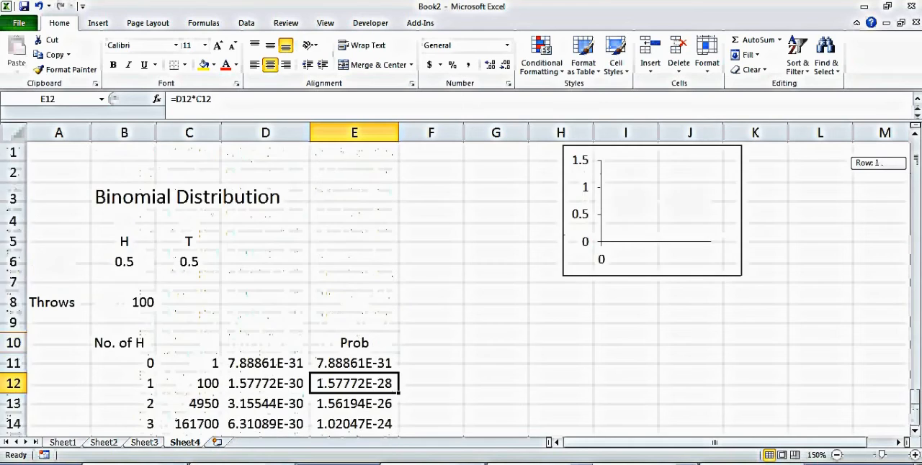
Step: Extend the formula in D11 to =($C$6^(100-B11))*B6, enclosing the tails term in parentheses
mouse_move(916, 158)
mouse_down()
mouse_move(916, 176)
mouse_move(915, 164)
mouse_up()
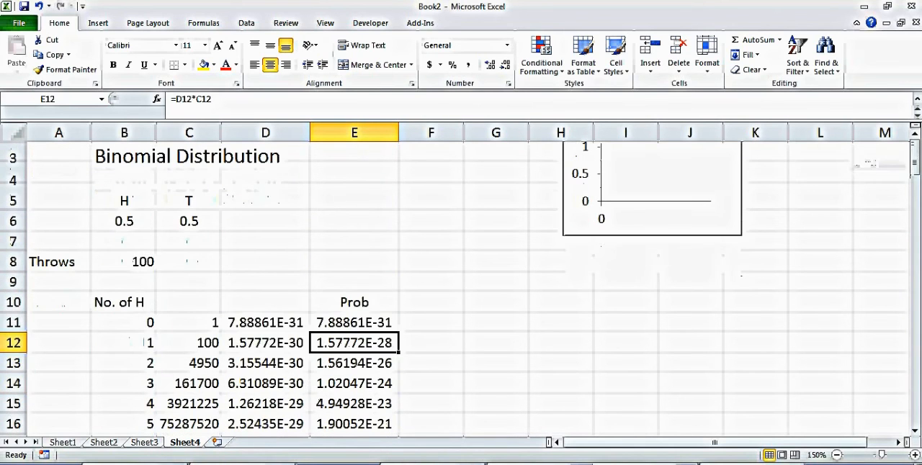
double_click(268, 346)
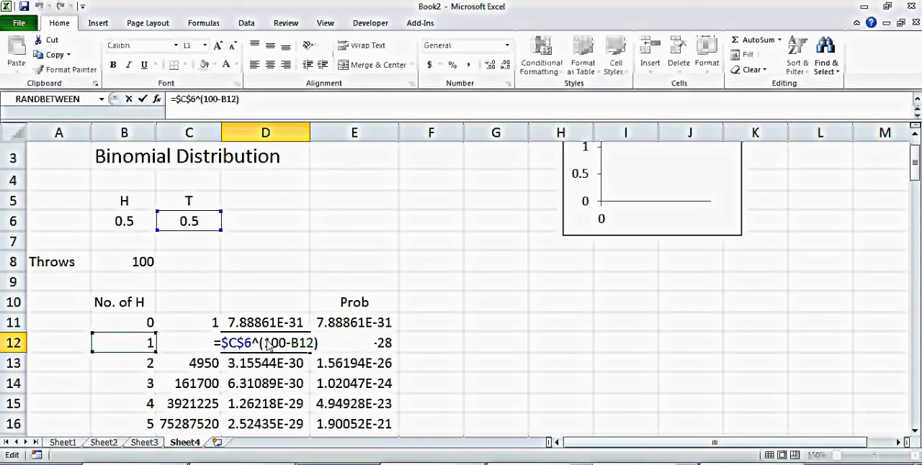
key(Return)
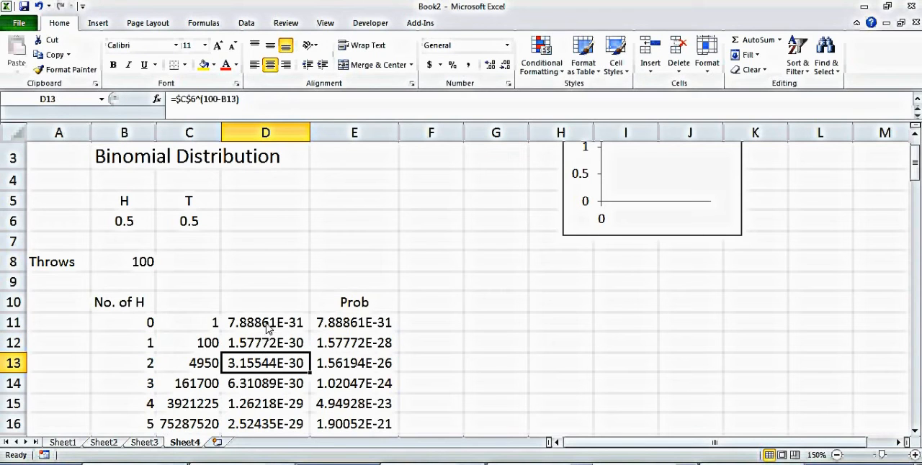
click(268, 326)
double_click(281, 326)
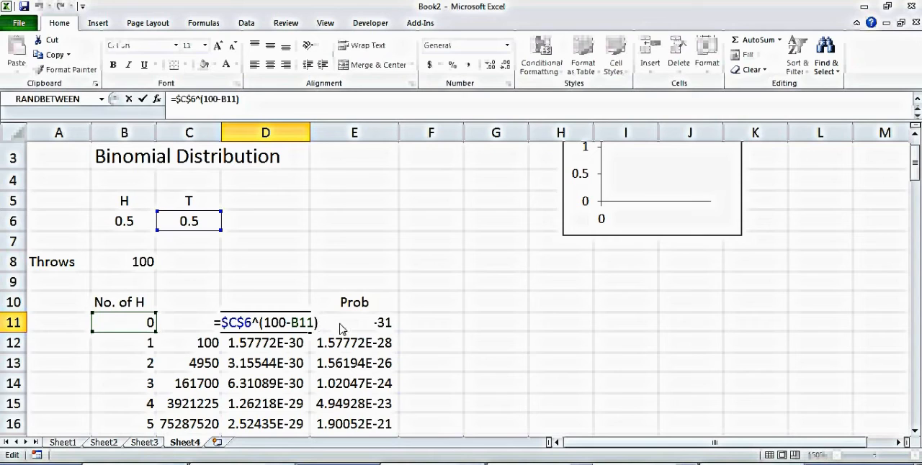
text(*)
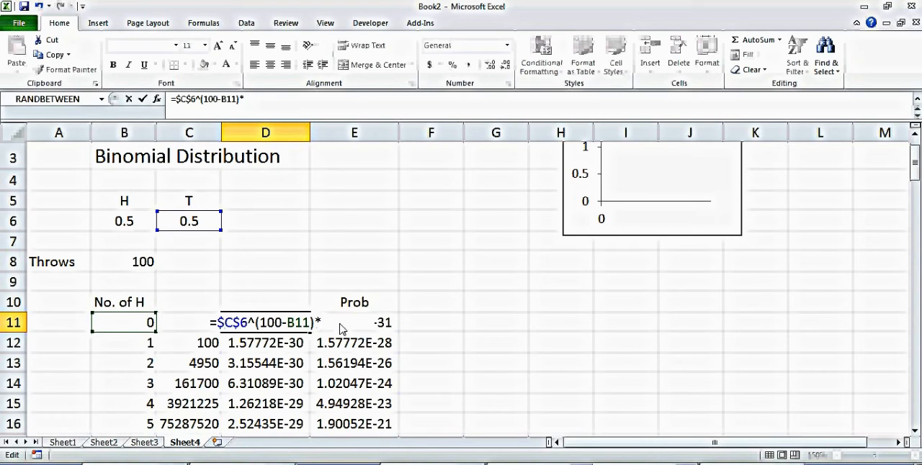
click(119, 226)
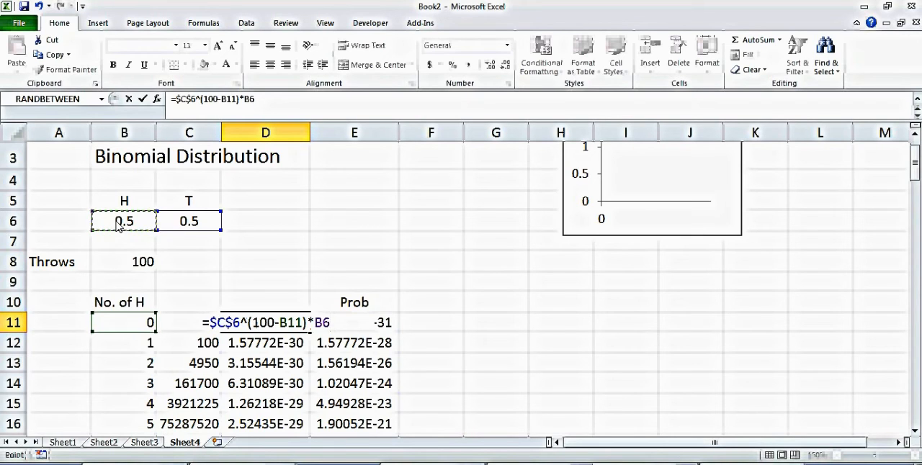
click(213, 326)
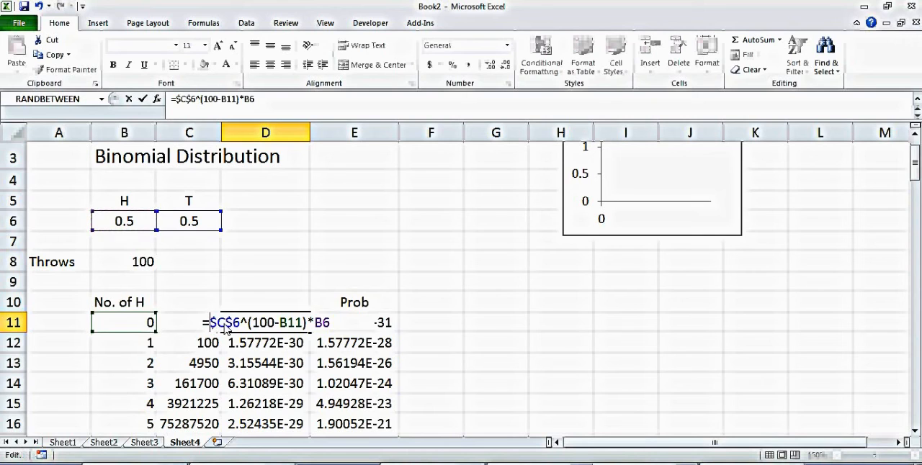
text(()
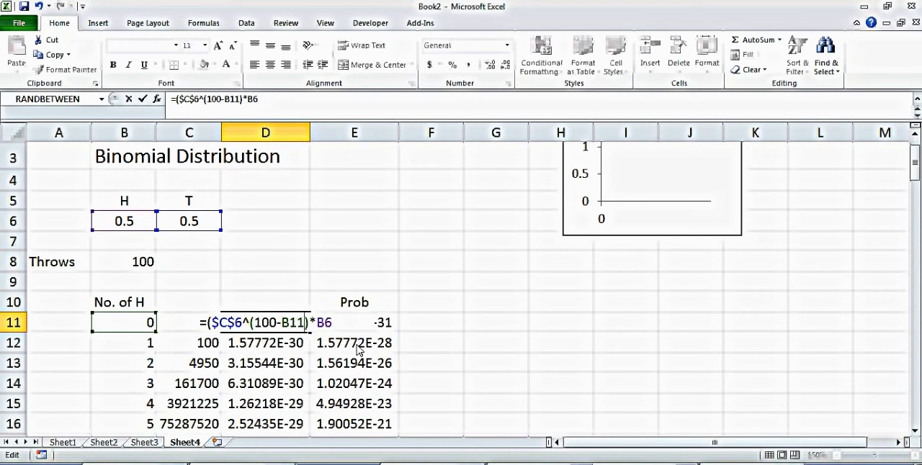
text())
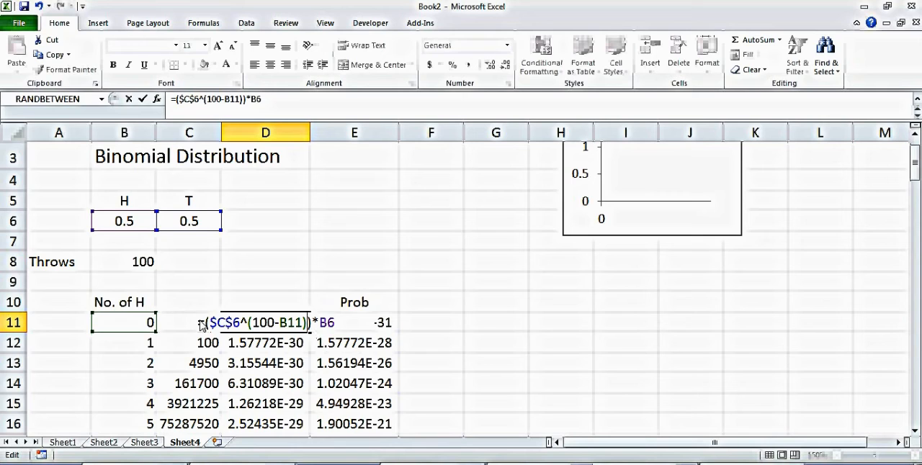
Step: Complete the D11 formula as =($C$6^(100-B11))*($B$6^(B11)) and fill it down to row 111
click(327, 324)
text($)
click(317, 326)
text($6)
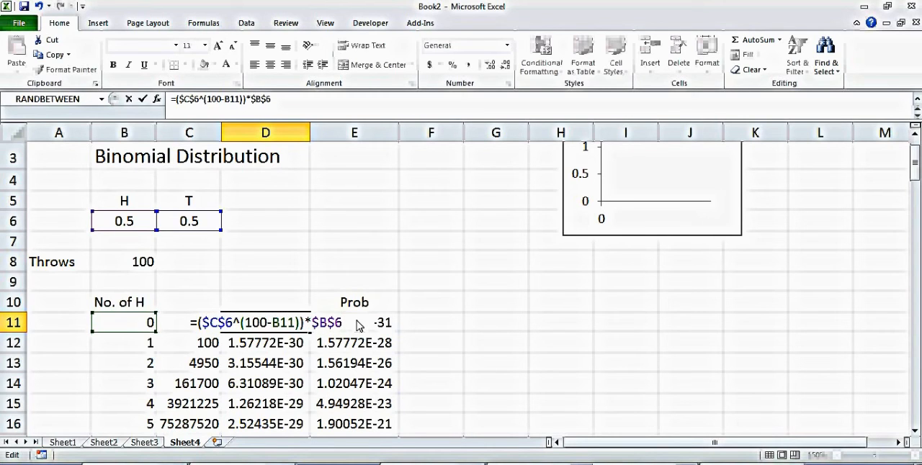
text(^()
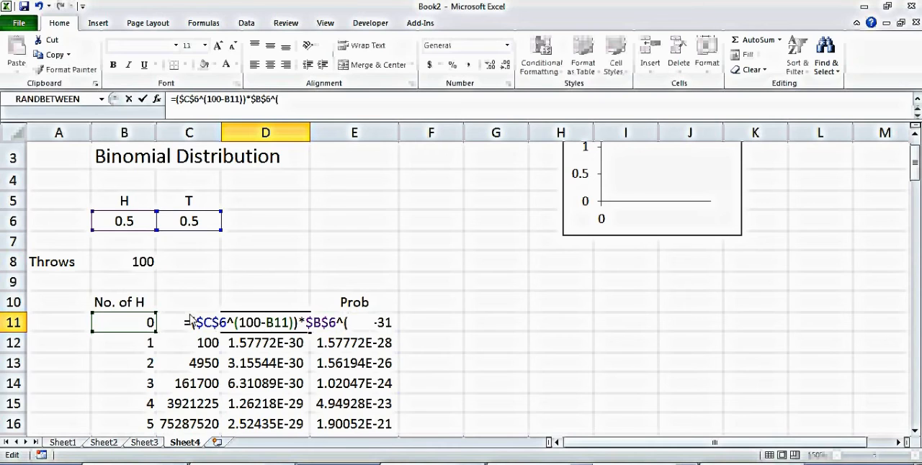
click(137, 327)
text())
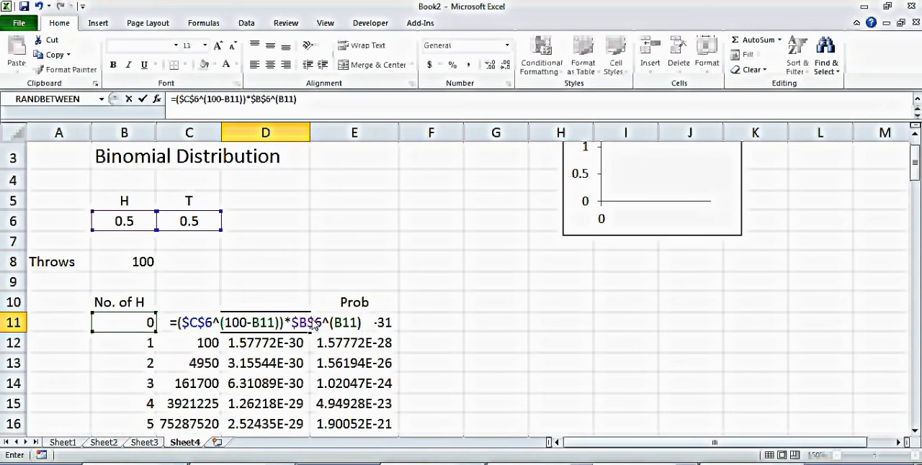
text()*)
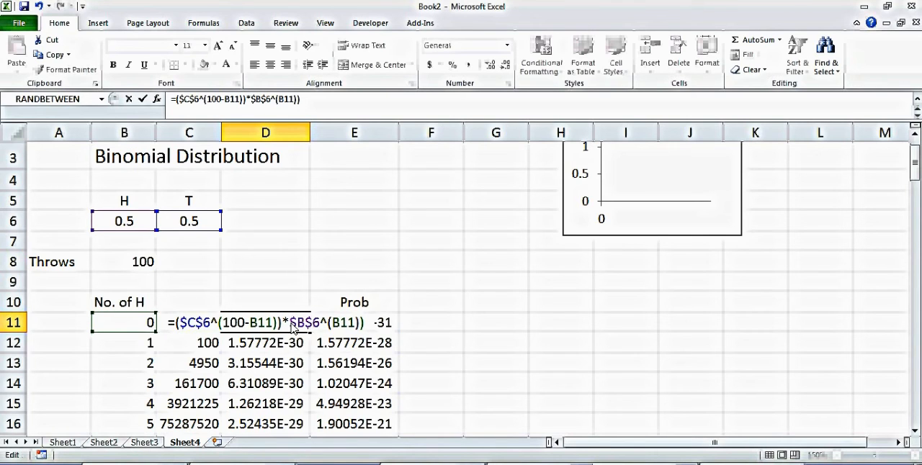
text(()
key(Return)
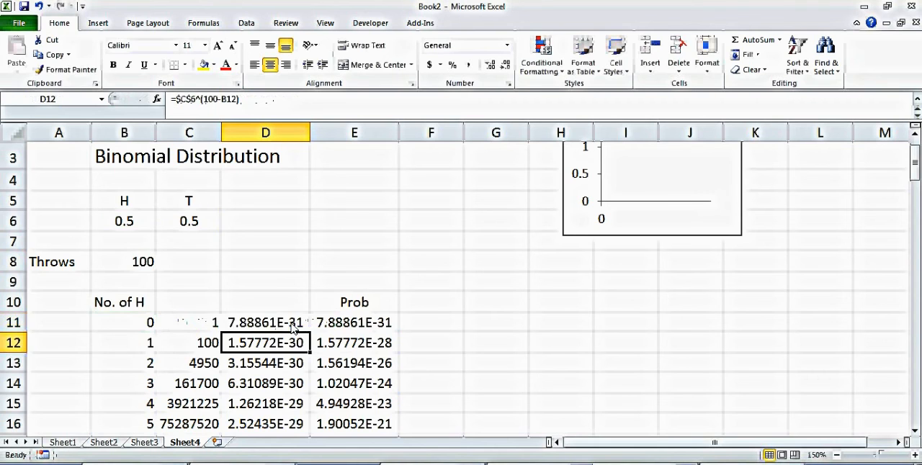
click(283, 328)
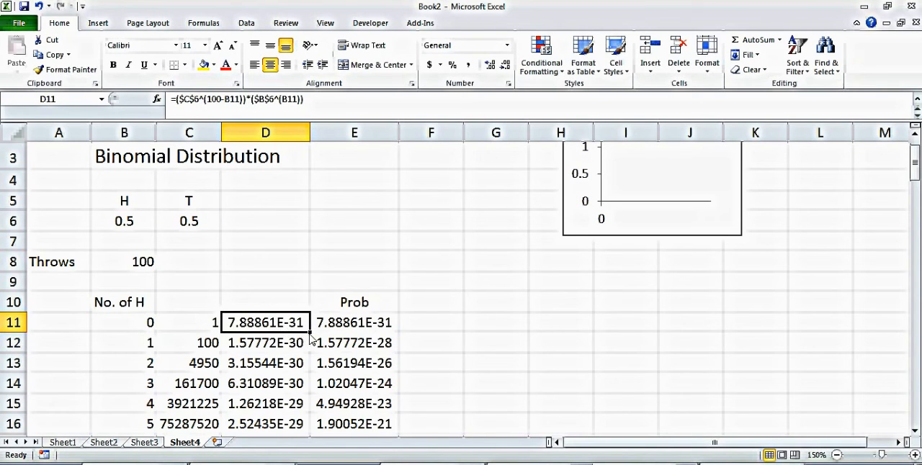
double_click(309, 333)
Step: Review the recalculated values in columns D and E down to the last row for 100 heads
key(Down)
key(Down)
key(Down)
key(Down)
key(Down)
key(Down)
key(Down)
key(Down)
key(Down)
key(Down)
key(Down)
key(Down)
key(Down)
key(Down)
key(Down)
key(Down)
key(Down)
key(Down)
key(Down)
key(Down)
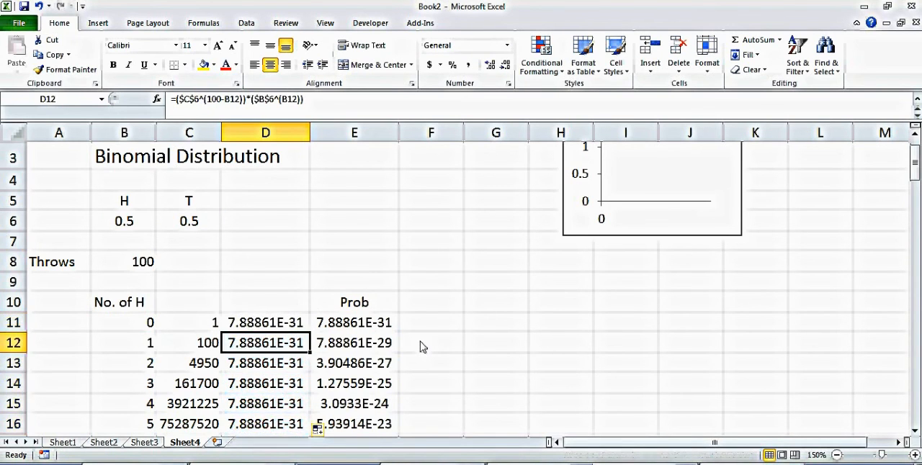
key(Down)
key(Down)
key(Down)
key(Down)
key(Down)
key(Down)
key(Down)
key(Down)
key(Down)
key(Down)
key(Down)
key(Down)
key(Down)
key(Down)
key(Down)
key(Down)
key(Down)
key(Down)
key(Down)
key(Down)
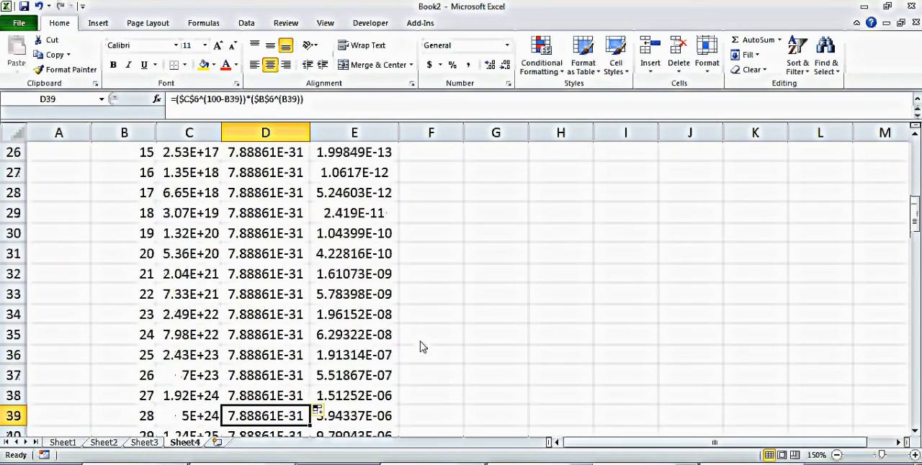
key(Down)
key(Down)
key(Down)
key(Down)
key(Down)
key(Down)
key(Down)
key(Down)
key(Down)
key(Down)
key(Down)
key(Down)
key(Down)
key(Down)
key(Down)
key(Down)
key(Down)
key(Down)
key(Down)
key(Down)
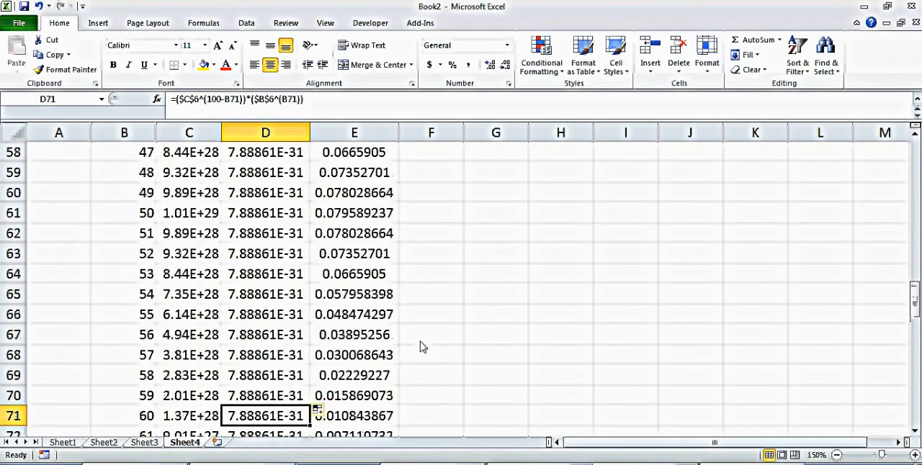
key(Down)
key(Down)
key(Down)
key(Down)
key(Down)
key(Down)
key(Down)
key(Down)
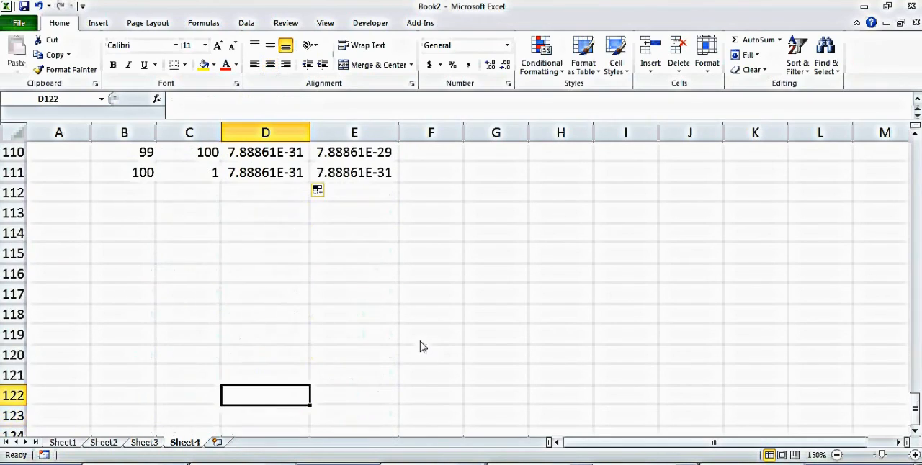
key(Up)
key(Up)
key(Up)
key(Up)
key(Up)
key(Up)
key(Up)
key(Up)
key(Up)
key(Up)
key(Up)
key(Up)
key(Up)
key(Up)
key(Up)
key(Up)
key(Up)
key(Up)
key(Up)
key(Up)
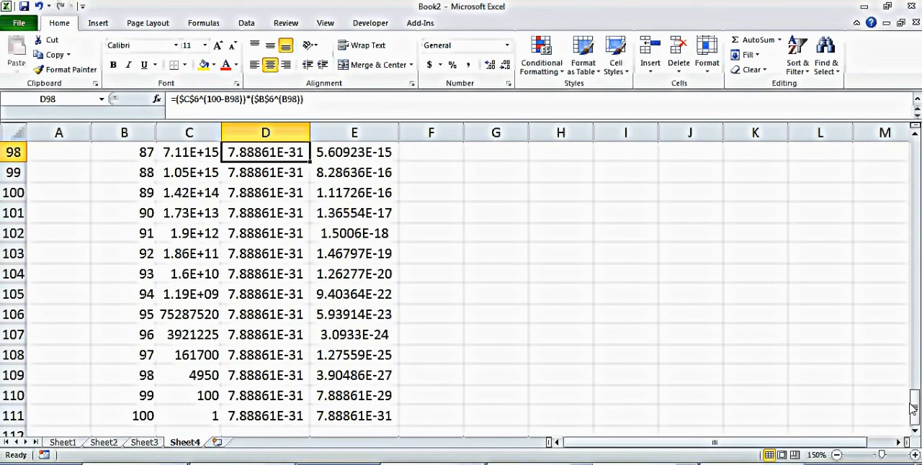
Step: Enter a SUM formula in E8 that totals the probabilities in column E, starting from E11
drag(913, 409, 915, 177)
click(330, 178)
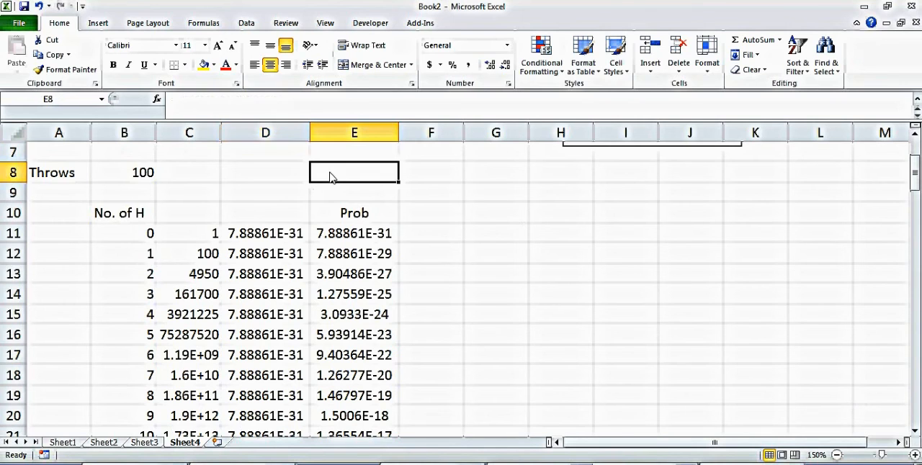
text(=sum()
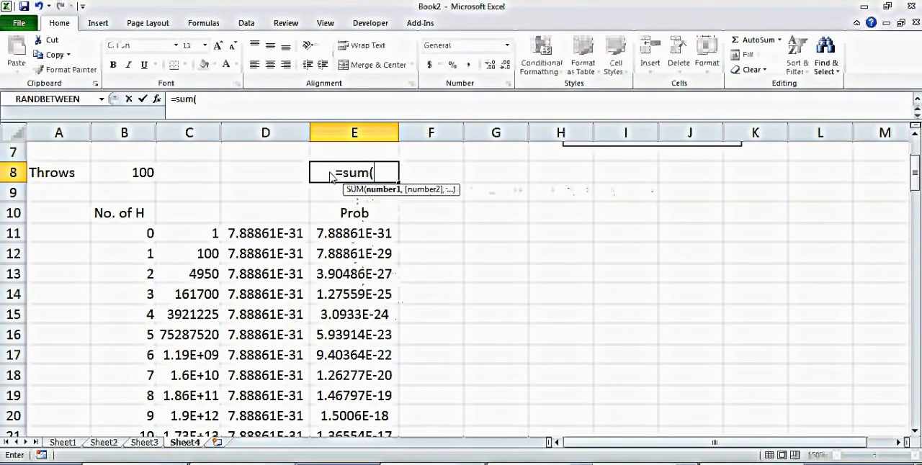
drag(356, 233, 362, 399)
key(Return)
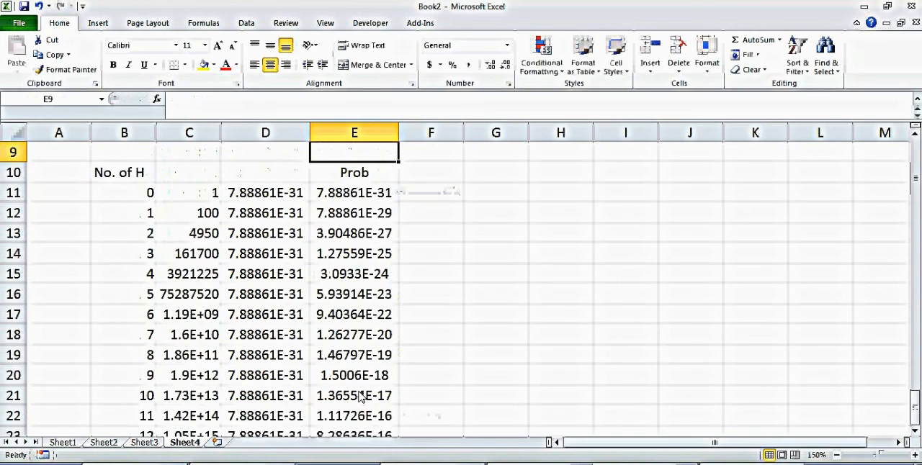
Step: Check the probability total and its formula in E8, and return to the top of the sheet
key(Up)
key(Up)
key(Up)
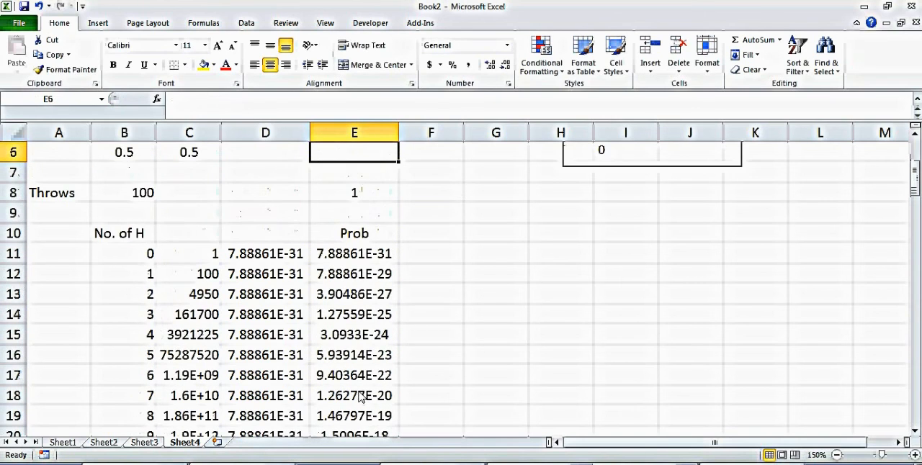
click(356, 201)
double_click(355, 200)
key(Return)
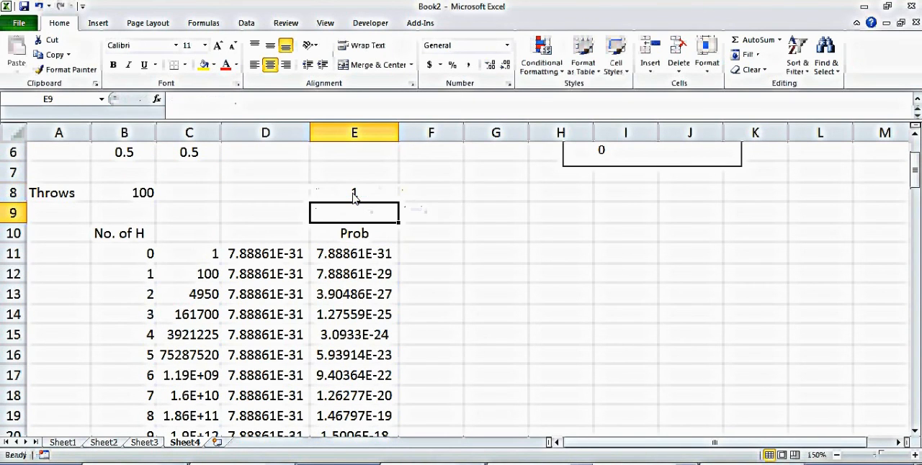
key(Up)
key(Up)
key(Up)
key(Up)
key(Up)
key(Up)
key(Up)
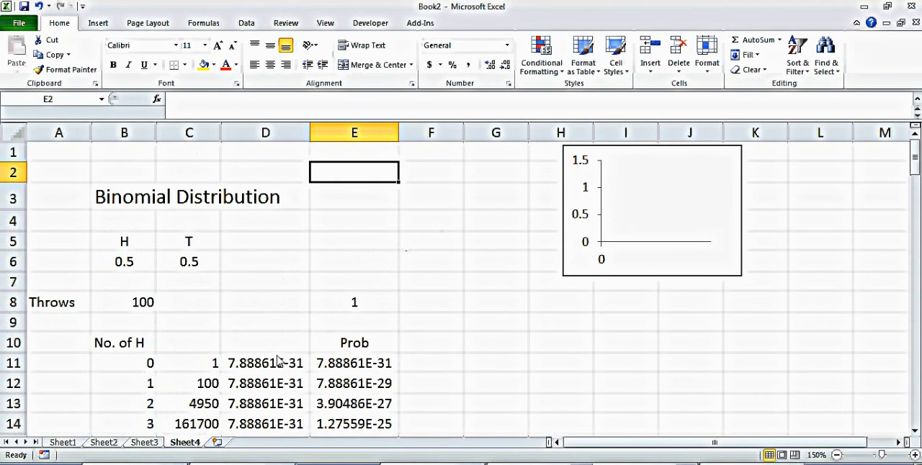
click(371, 369)
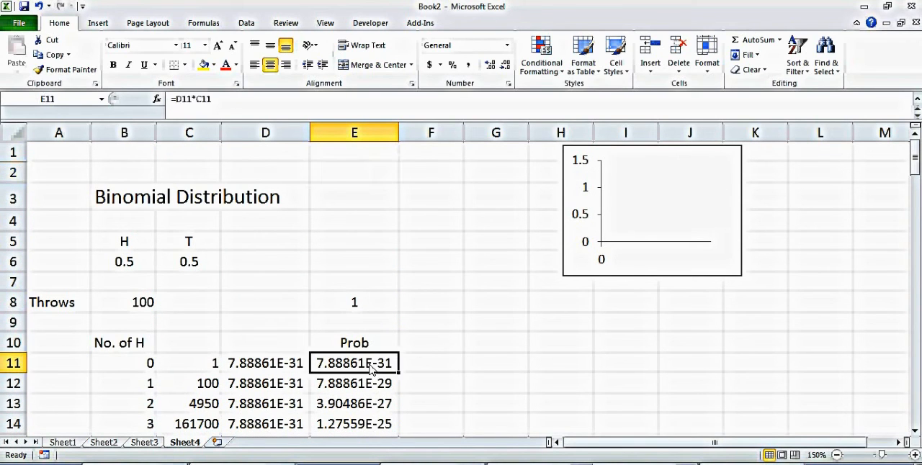
click(95, 24)
click(590, 384)
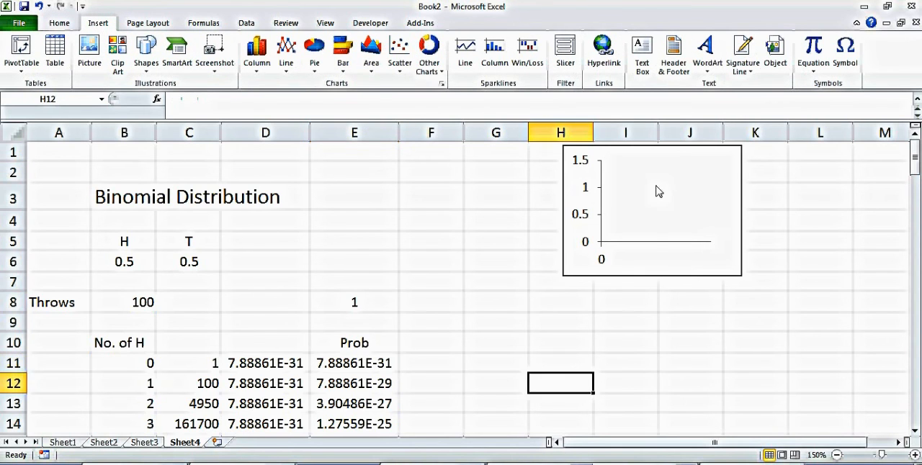
Step: Open the existing chart's data source and set the X values of Series1 to Sheet4 B11:B111
right_click(656, 189)
click(703, 242)
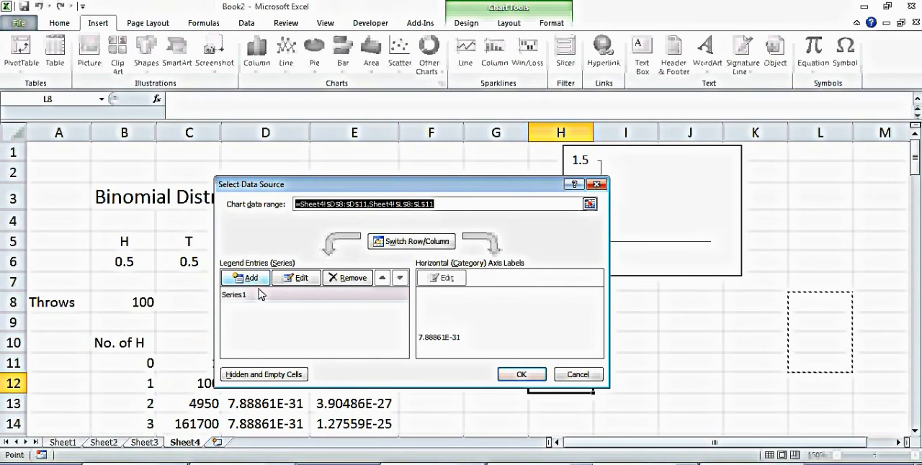
click(302, 280)
click(302, 280)
click(438, 285)
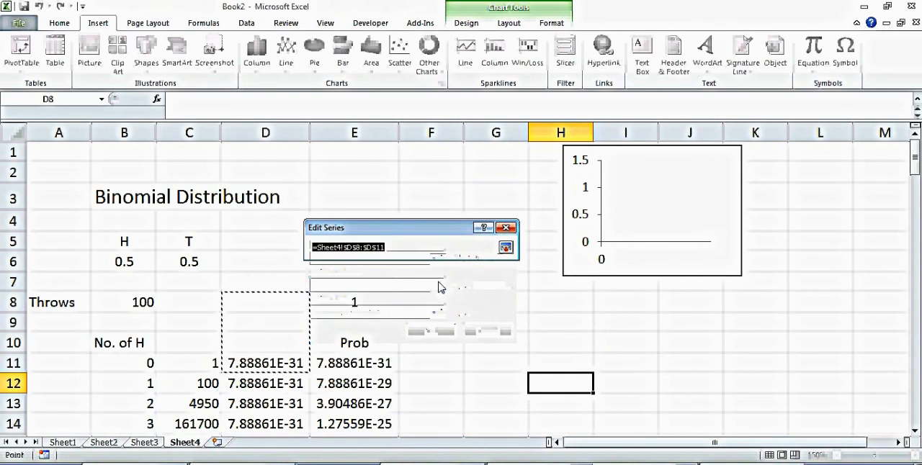
drag(148, 363, 147, 397)
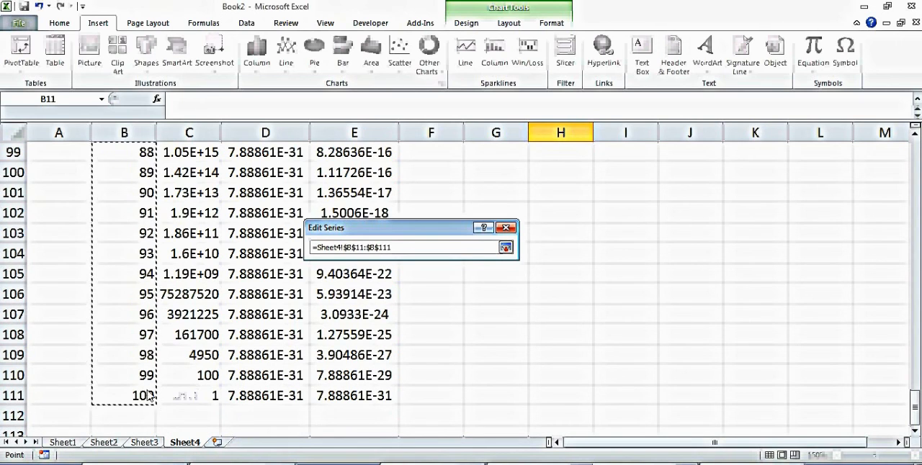
click(505, 248)
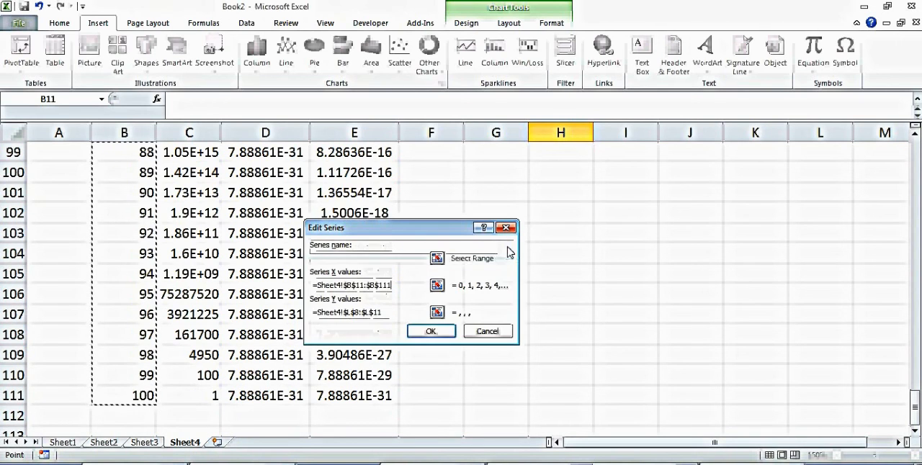
Step: Set the Y values of Series1 to Sheet4 E11:E111 and apply the new chart data source
click(441, 313)
drag(360, 216, 382, 398)
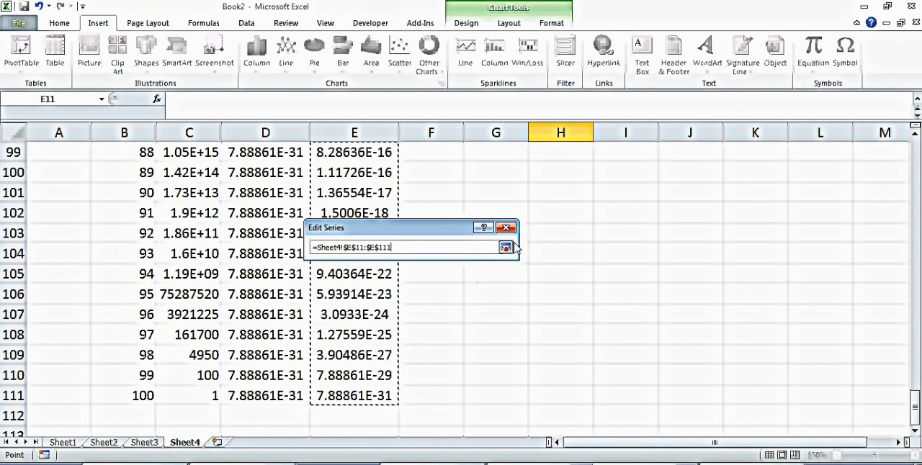
click(506, 247)
click(435, 333)
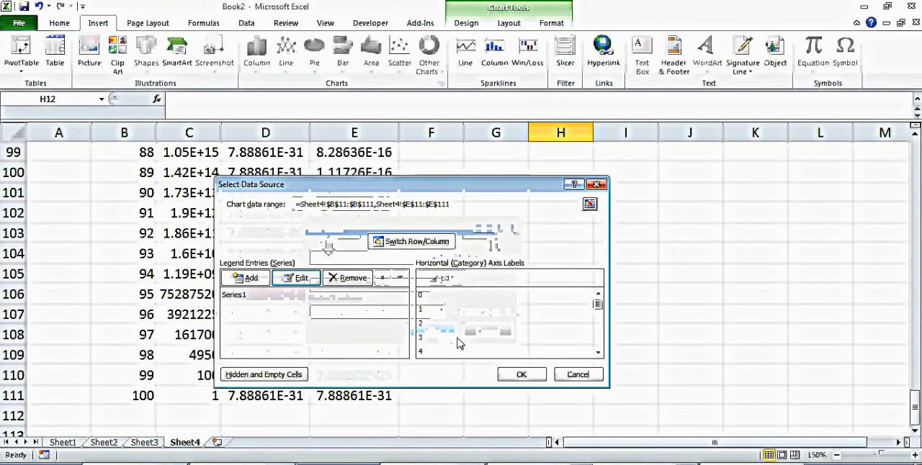
click(518, 375)
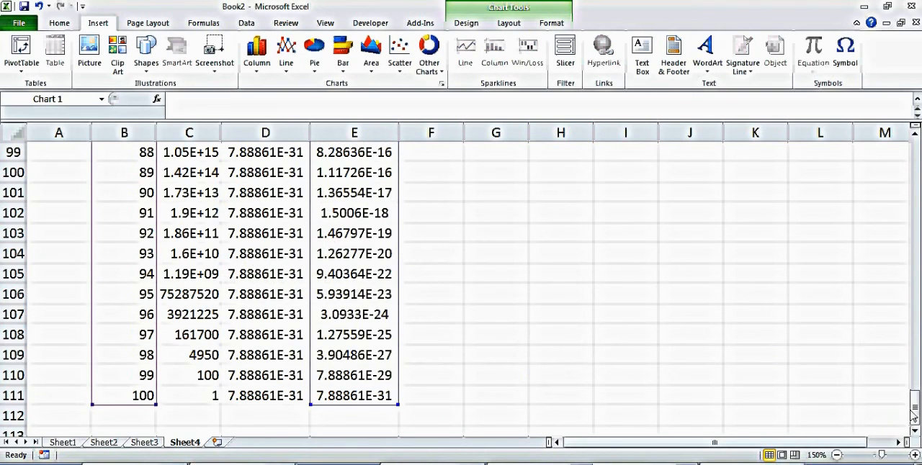
Step: Move and resize the probability chart into a wide, low shape beside the table, covering about F3 to L9
drag(915, 422, 919, 146)
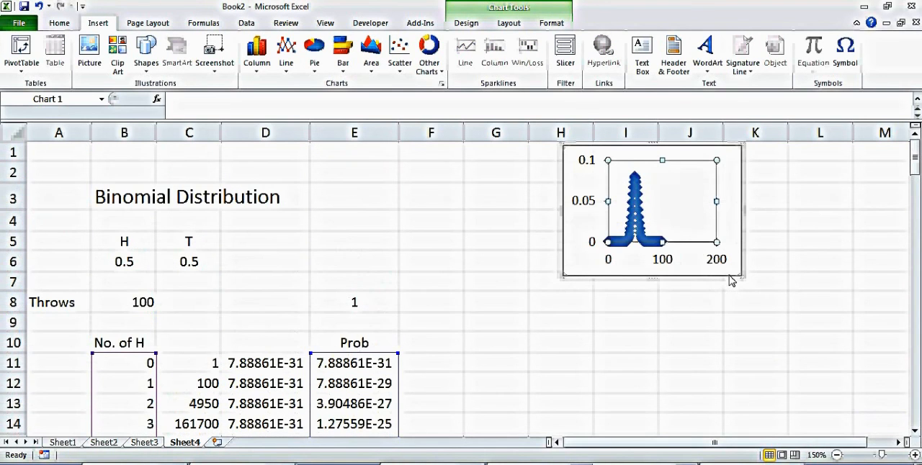
drag(731, 282, 796, 210)
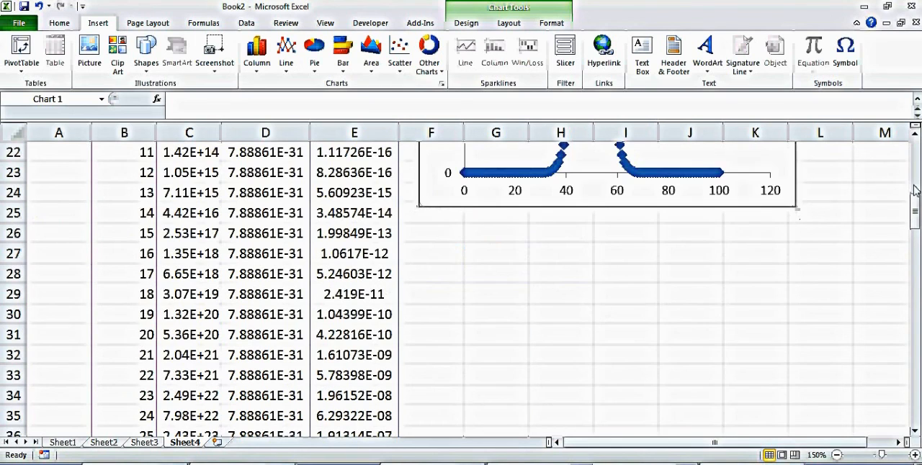
drag(916, 209, 916, 133)
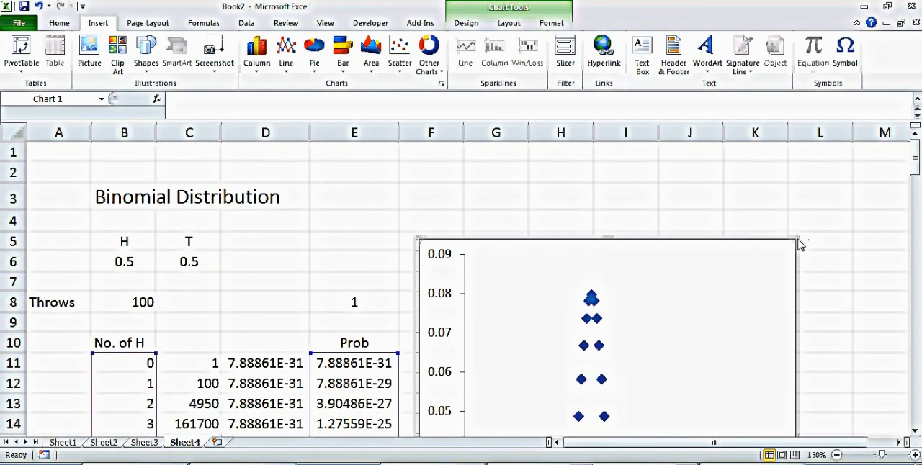
drag(797, 241, 666, 182)
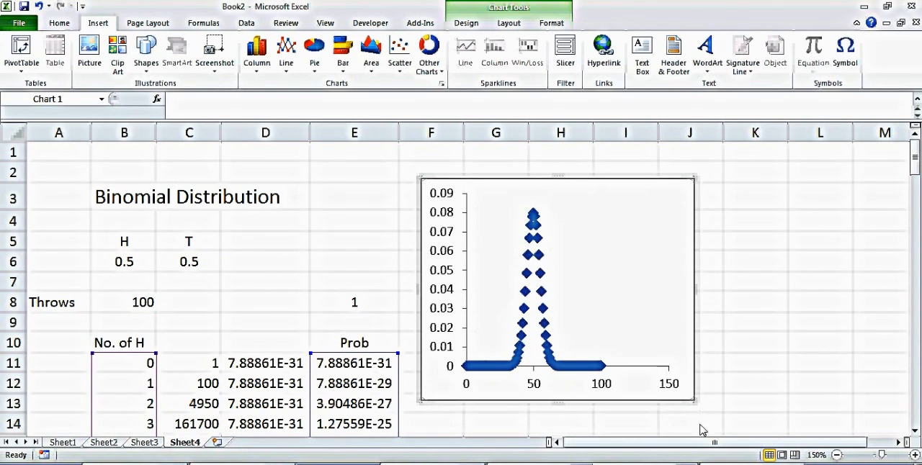
drag(693, 401, 832, 335)
click(722, 391)
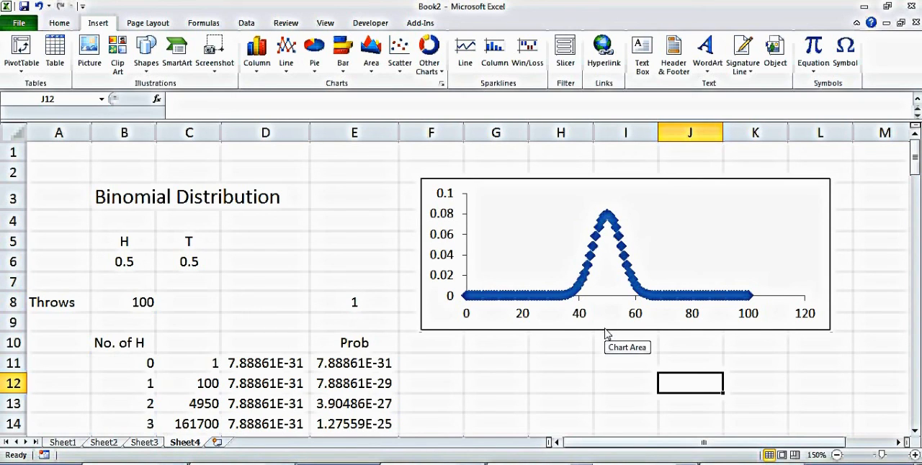
Step: Set the probability of heads in B6 to 0.2 to shift the plotted distribution
click(133, 265)
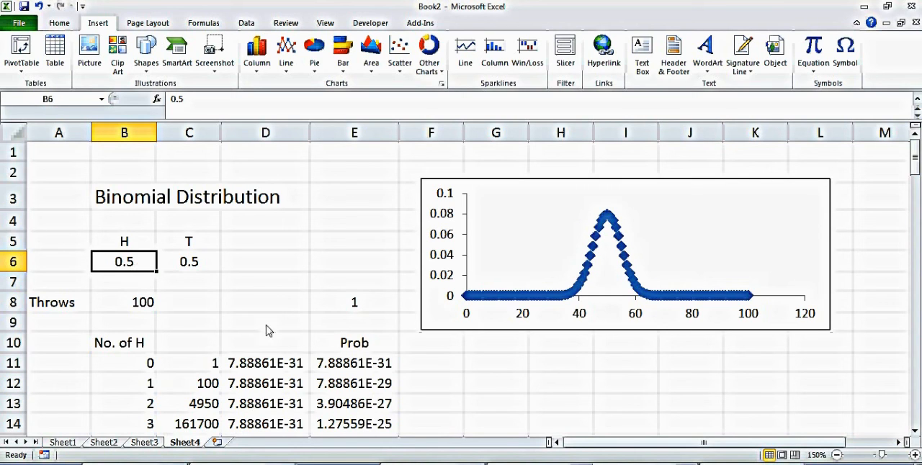
text(.2)
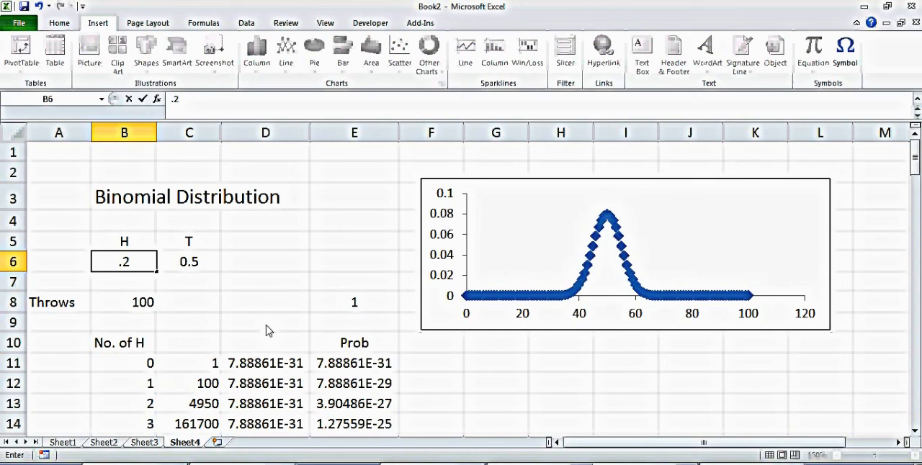
key(Return)
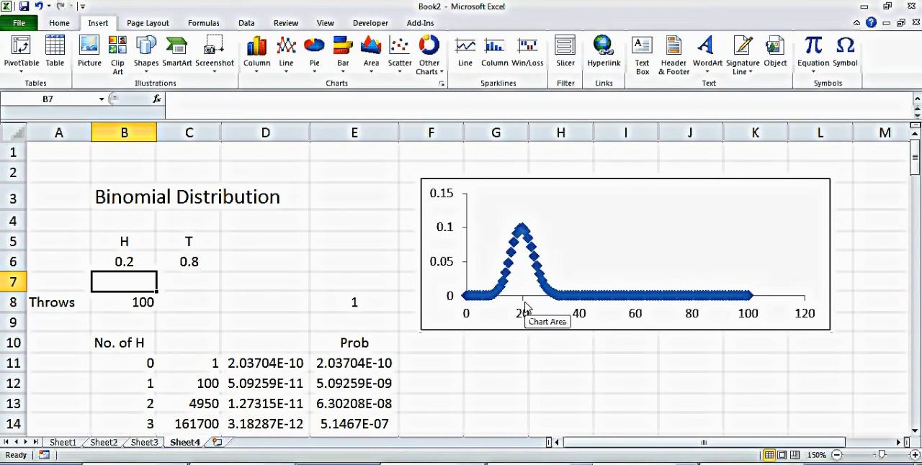
Step: Change the probability of heads in B6 to 0.9 to compare the chart's curve
click(129, 266)
text(.)
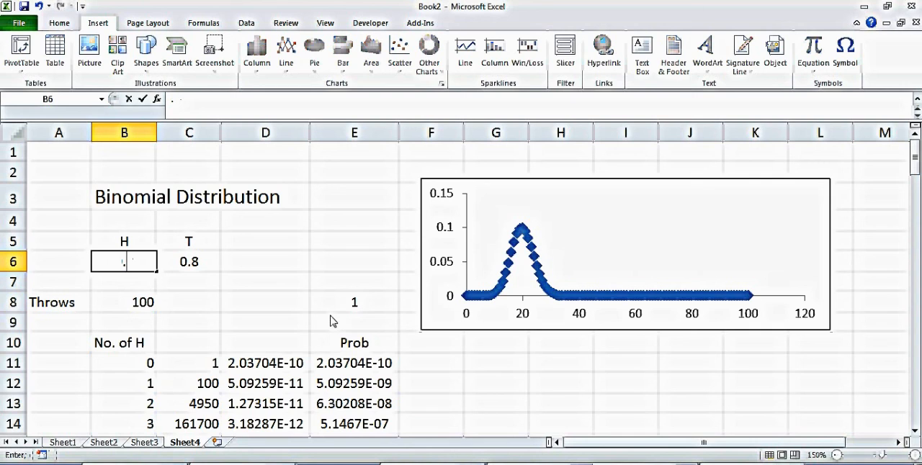
text(9)
key(Return)
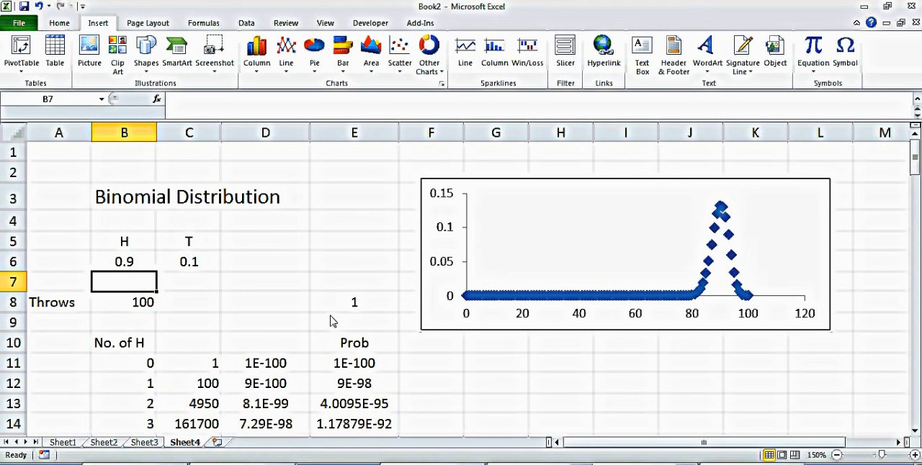
Step: Set the probability of heads in B6 back to 0.5
click(146, 267)
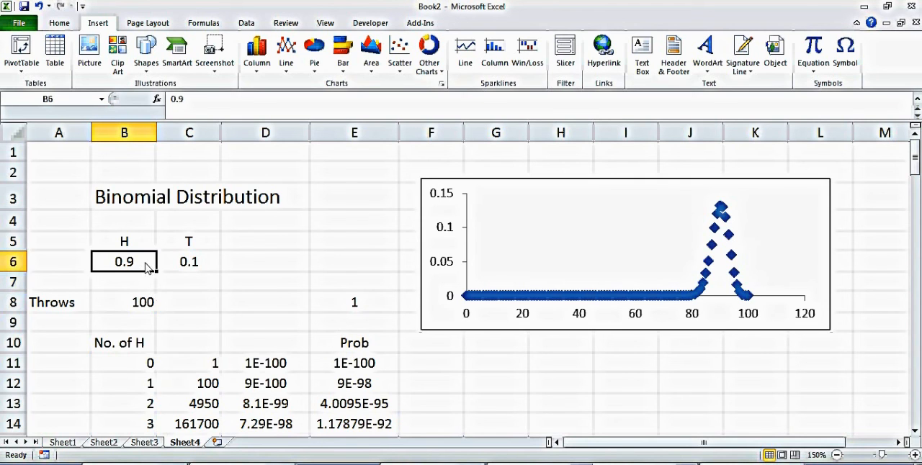
text(.5)
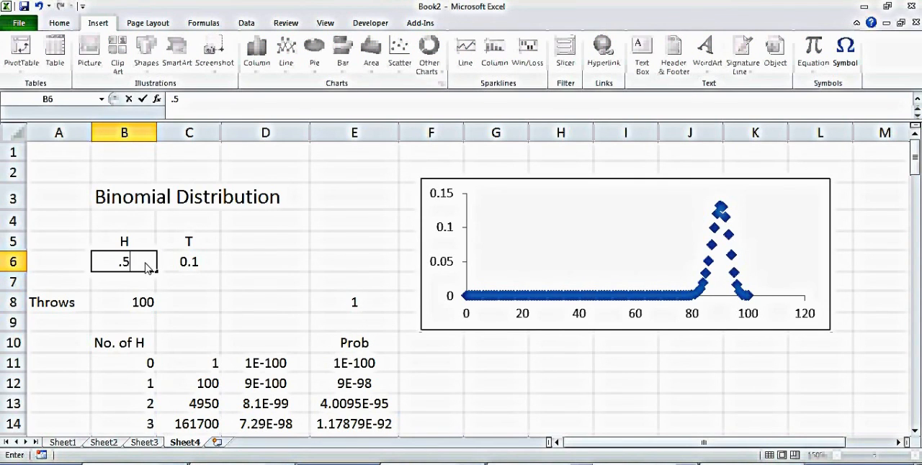
key(Return)
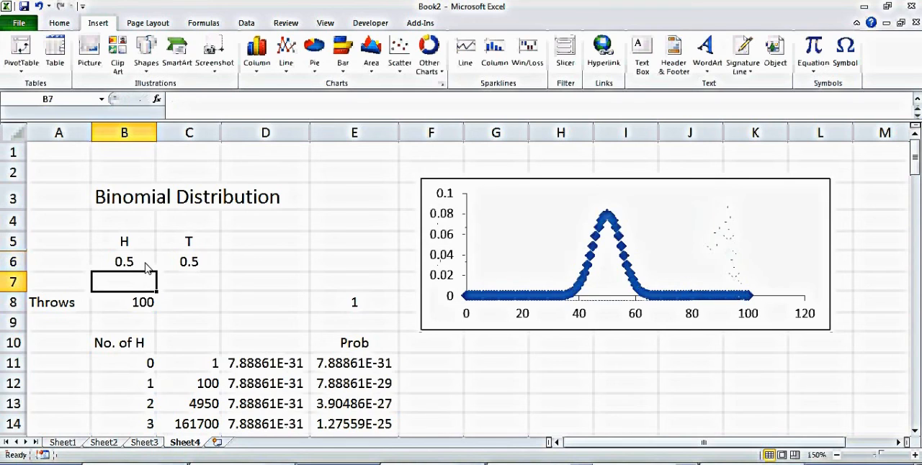